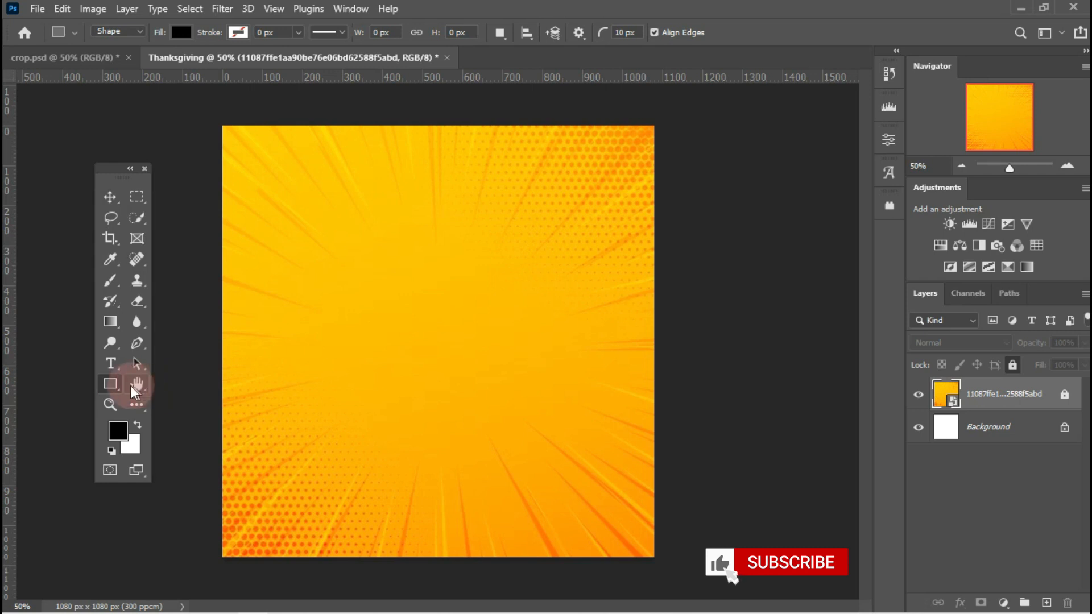
# Draw a narrow black vertical rectangle about 76 × 766 px and move it flush against the canvas's left edge.
pyautogui.rightClick(121, 393)
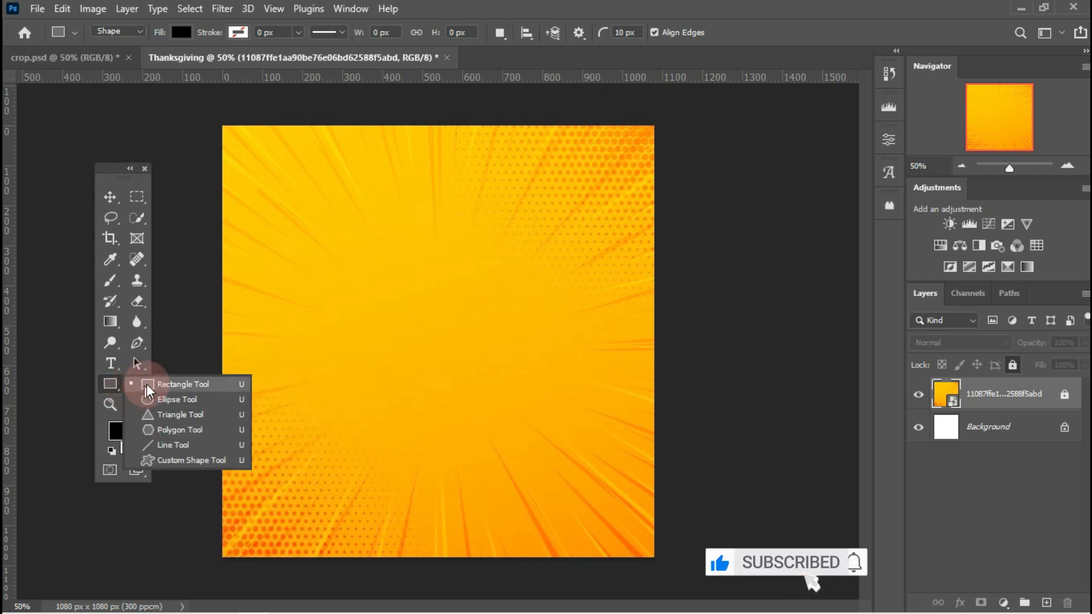
pyautogui.click(143, 383)
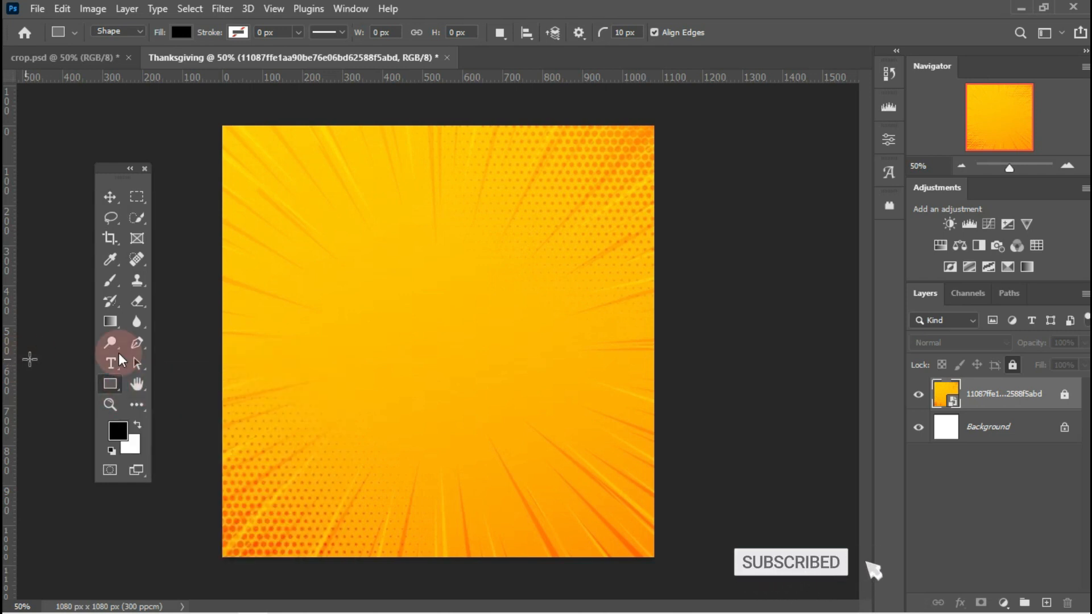
pyautogui.moveTo(259, 188); pyautogui.dragTo(288, 494)
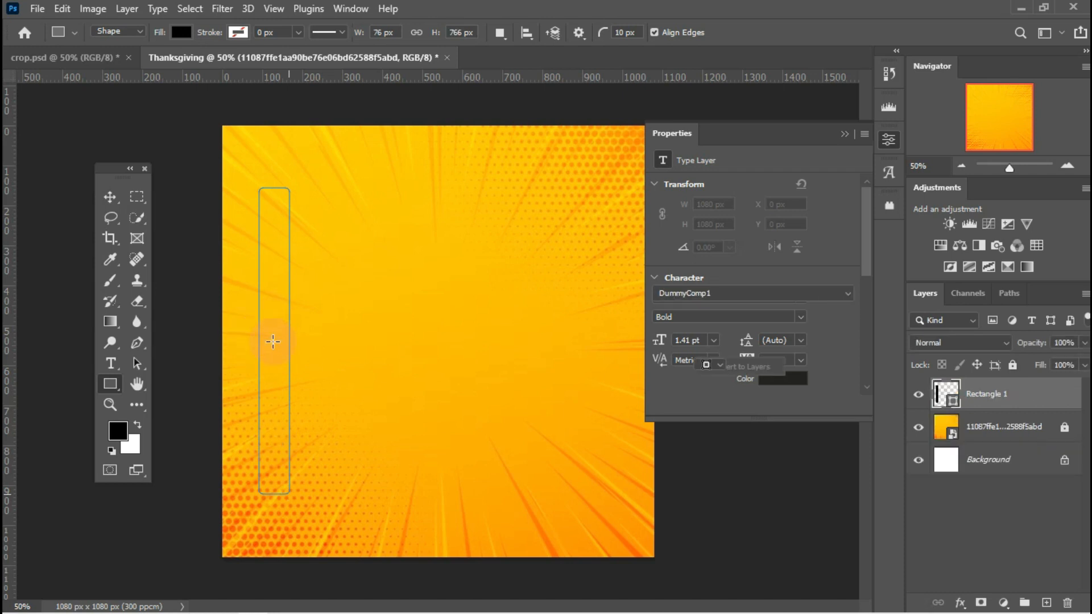
pyautogui.press('v')
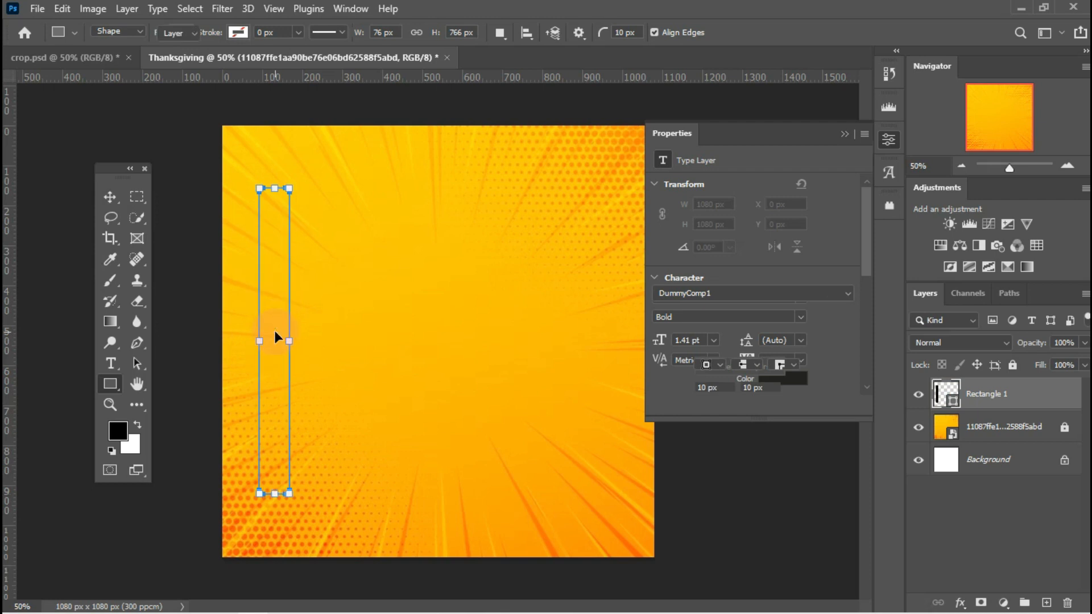
pyautogui.moveTo(275, 338); pyautogui.dragTo(234, 330)
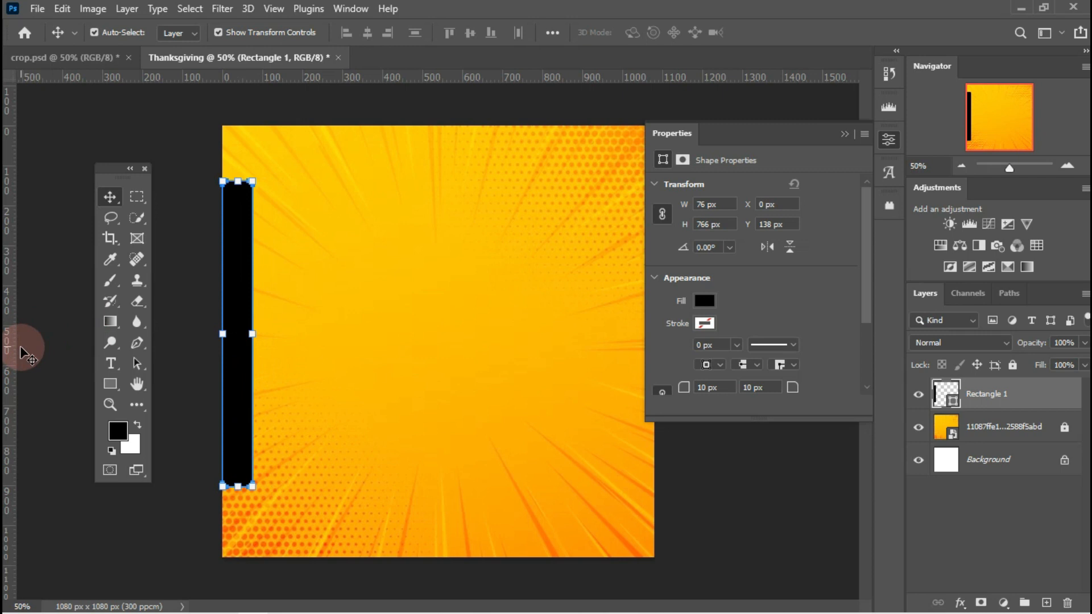
# Using the rectangle's width as the margin, place vertical guides along its inner edge at the canvas's left and right sides.
pyautogui.moveTo(9, 361); pyautogui.dragTo(253, 344)
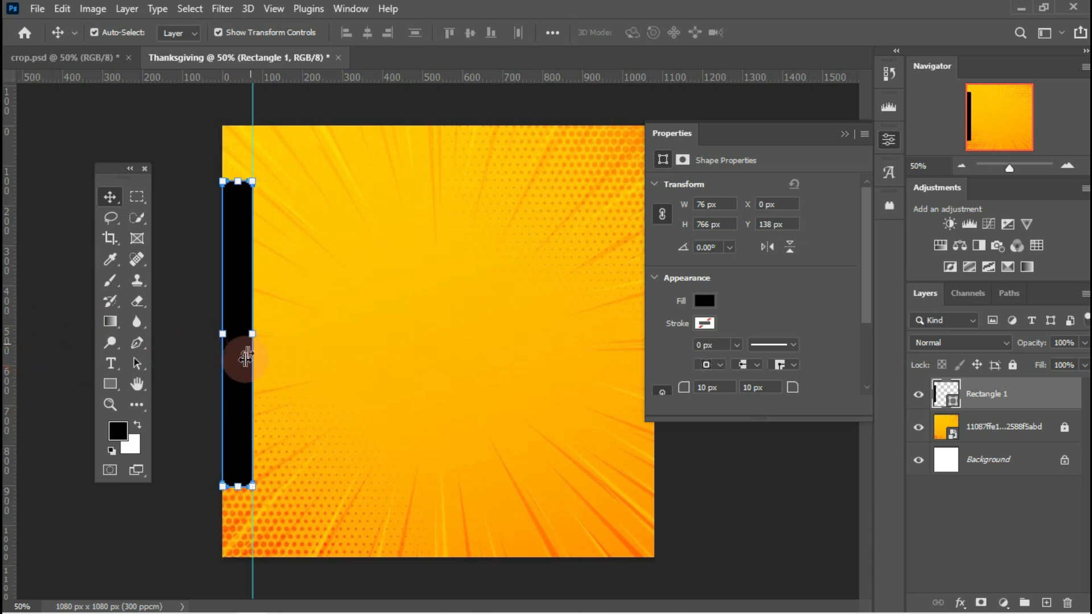
pyautogui.moveTo(374, 348); pyautogui.dragTo(627, 327)
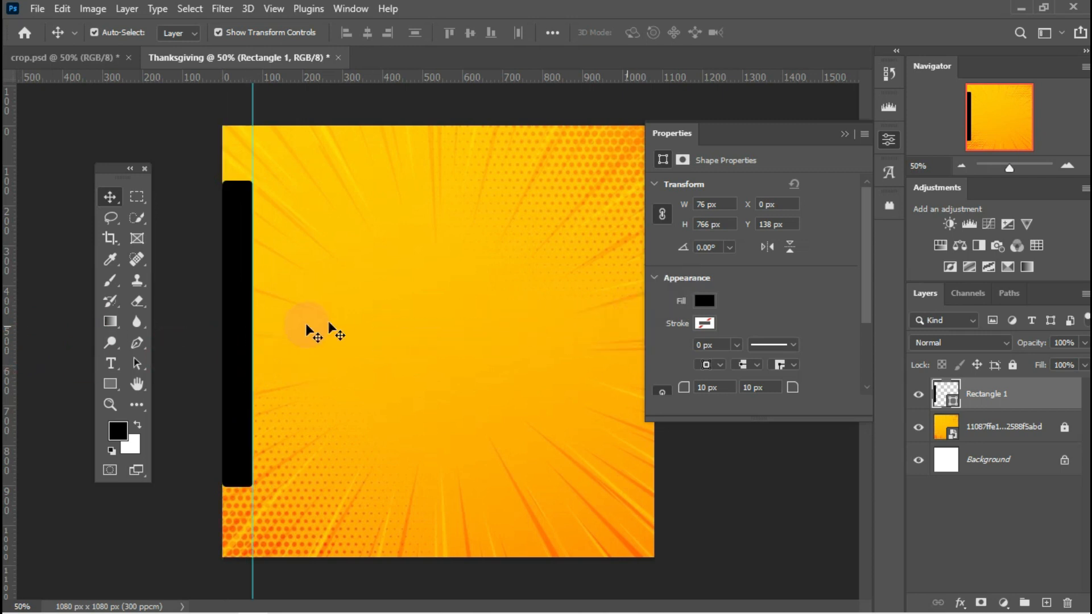
pyautogui.moveTo(244, 362); pyautogui.dragTo(637, 363)
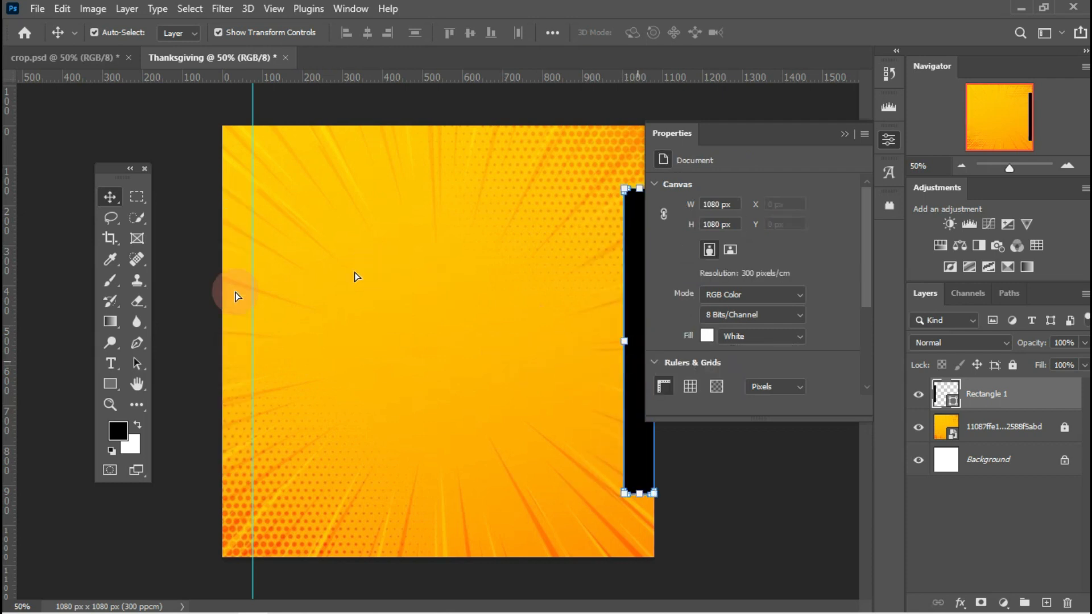
pyautogui.moveTo(9, 361); pyautogui.dragTo(622, 390)
# Move the rectangle to the upper middle of the canvas and rotate it 90 degrees.
pyautogui.moveTo(633, 435); pyautogui.dragTo(440, 265)
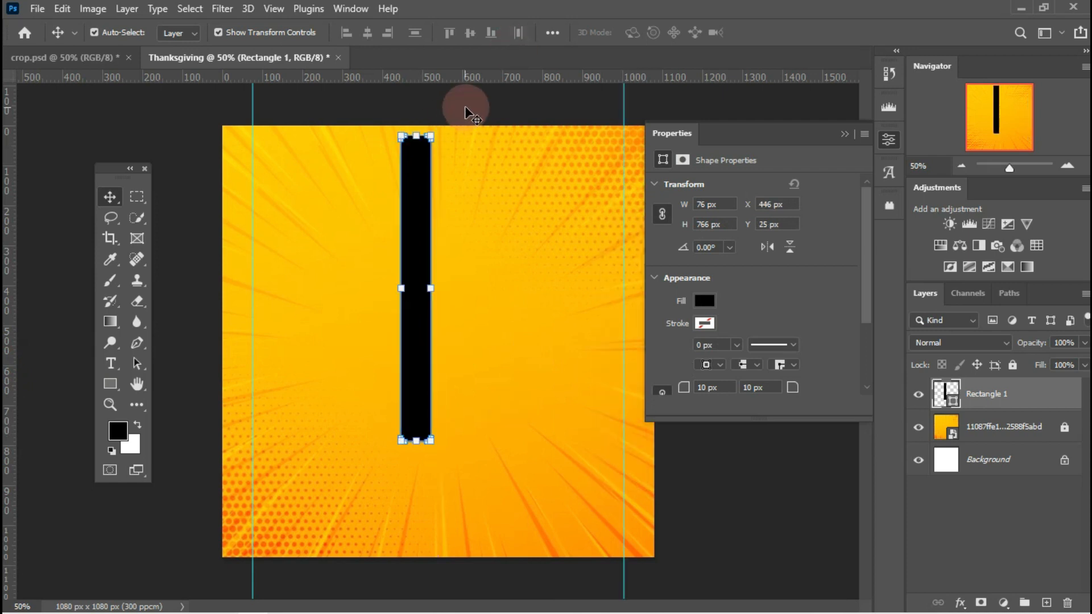
pyautogui.moveTo(446, 121); pyautogui.dragTo(445, 28)
pyautogui.click(445, 27)
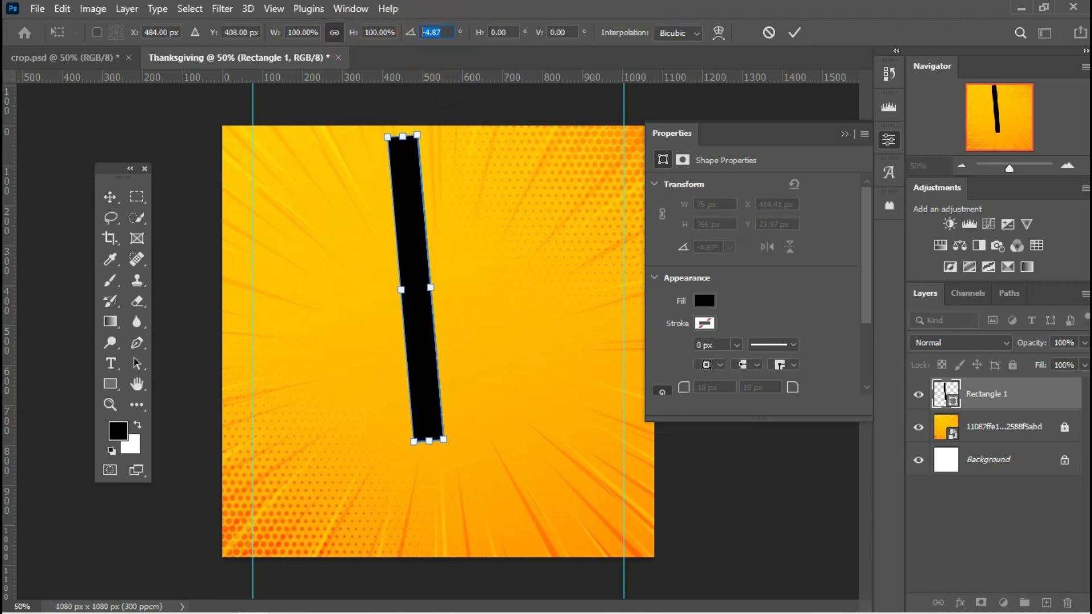
pyautogui.write('90')
pyautogui.press('Return')
# Place horizontal guides one rectangle thickness inside the canvas's top and bottom edges, and delete the rectangle.
pyautogui.moveTo(386, 286); pyautogui.dragTo(421, 133)
pyautogui.moveTo(438, 80); pyautogui.dragTo(430, 155)
pyautogui.moveTo(419, 142); pyautogui.dragTo(418, 539)
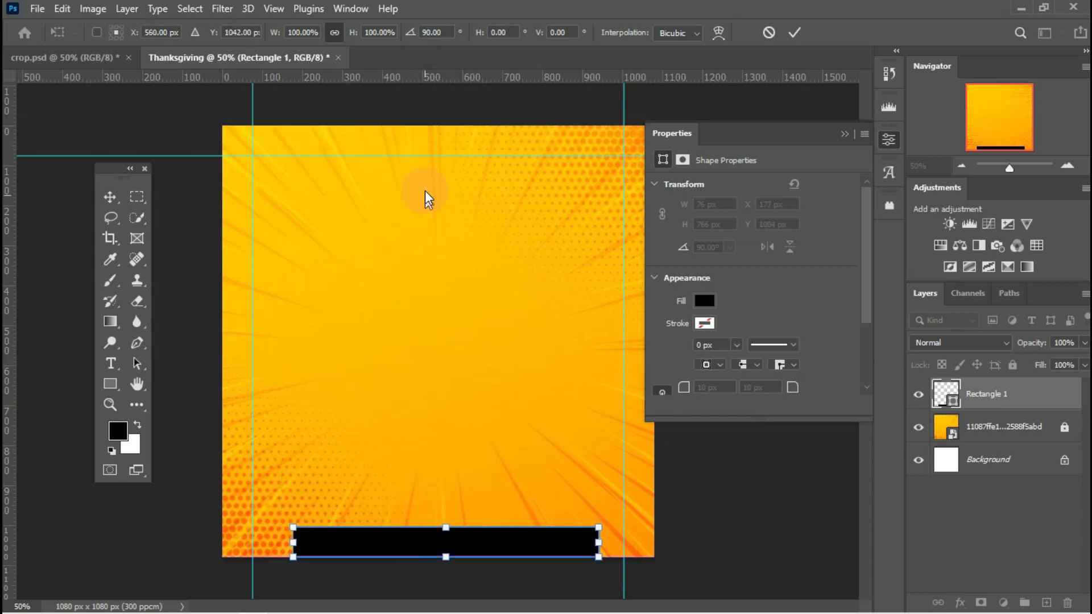
pyautogui.moveTo(438, 74); pyautogui.dragTo(419, 528)
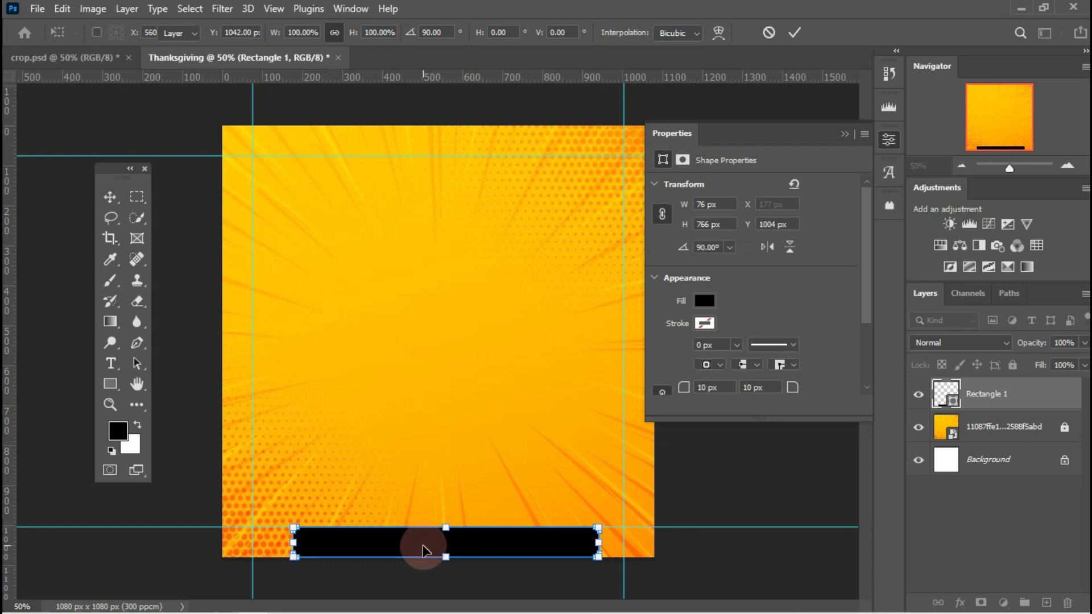
pyautogui.press('Return')
pyautogui.press('Delete')
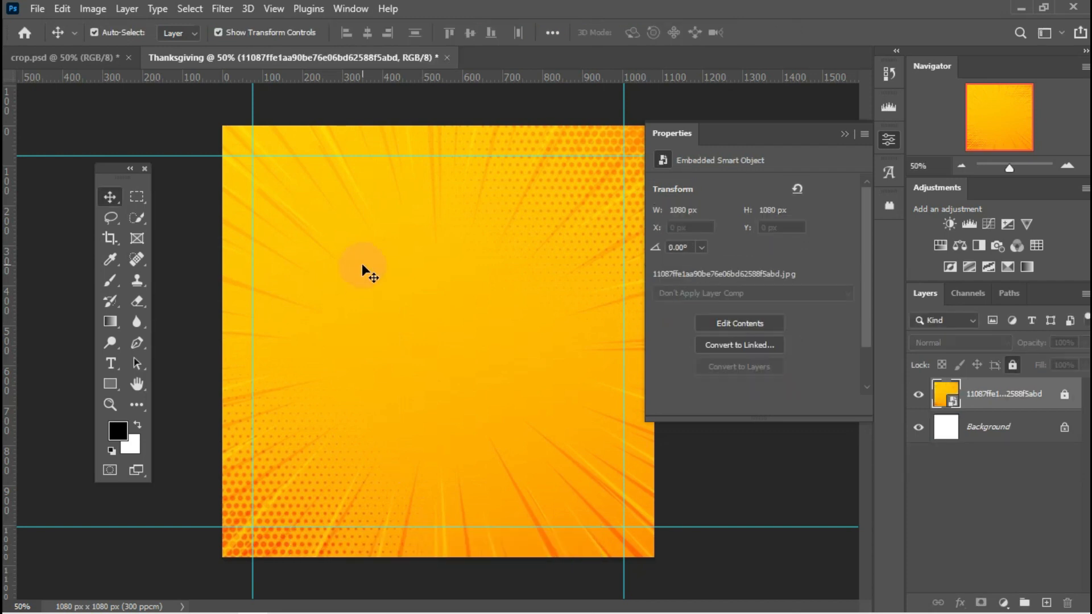
# Bring the masked drummer cutout from crop.psd into the Thanksgiving document and position it in the lower middle of the canvas.
pyautogui.click(69, 56)
pyautogui.moveTo(433, 293); pyautogui.dragTo(388, 214)
pyautogui.moveTo(402, 362); pyautogui.dragTo(404, 404)
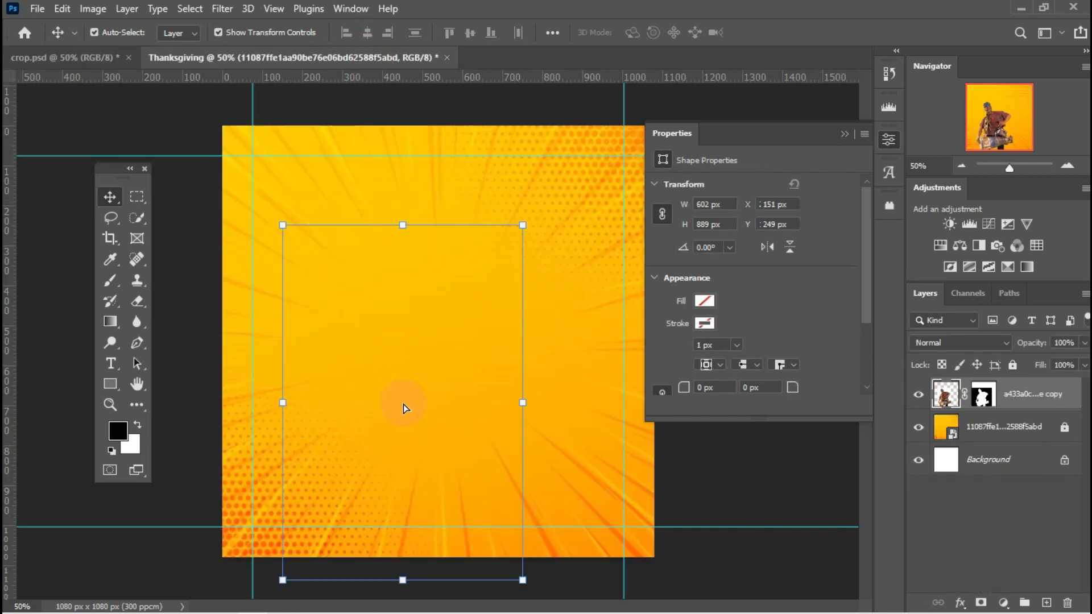
# Apply the Color preset Bright to the drummer layer in the Camera Raw Filter, comparing it with Vivid and High Contrast.
pyautogui.click(221, 8)
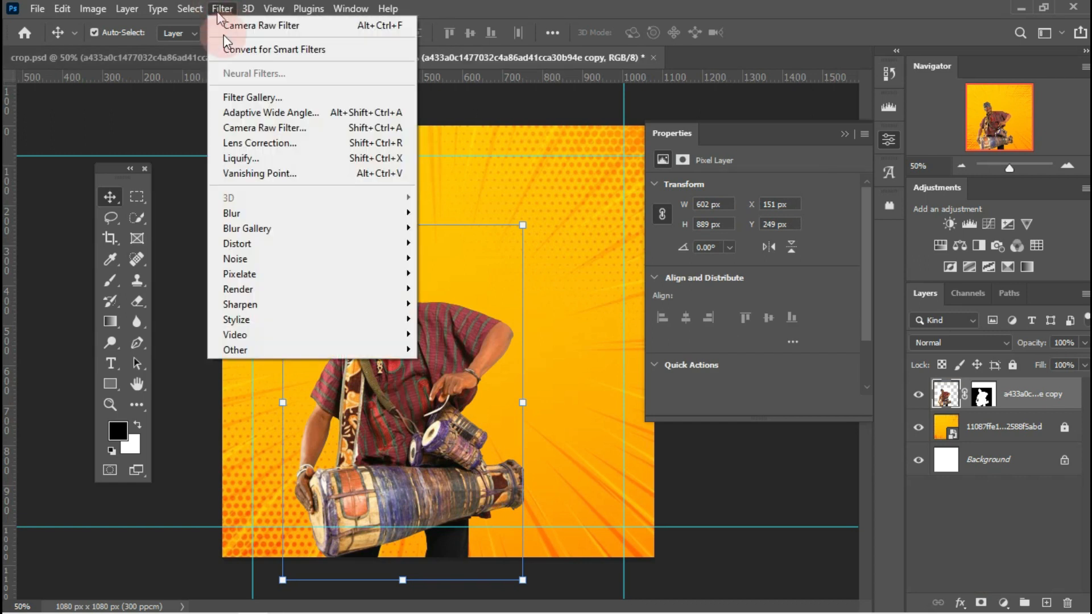
pyautogui.click(254, 128)
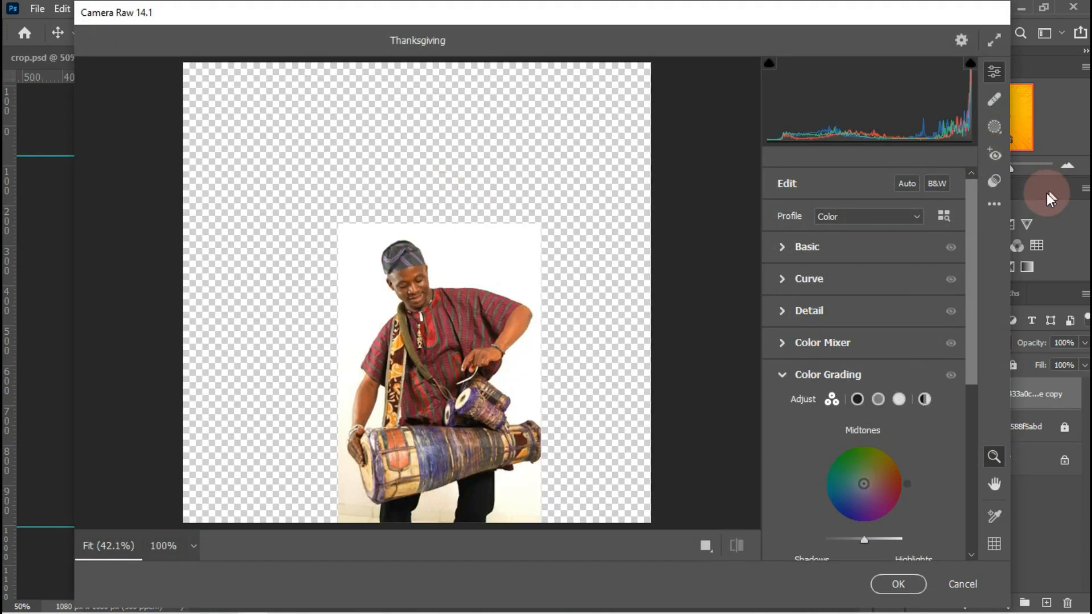
pyautogui.click(995, 182)
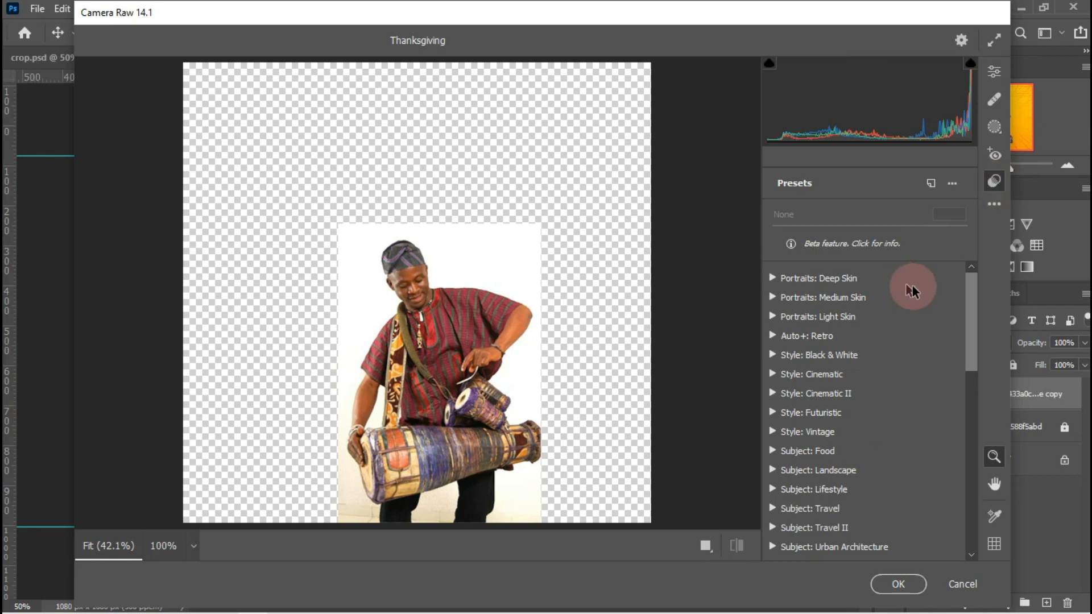
pyautogui.moveTo(973, 307); pyautogui.dragTo(970, 383)
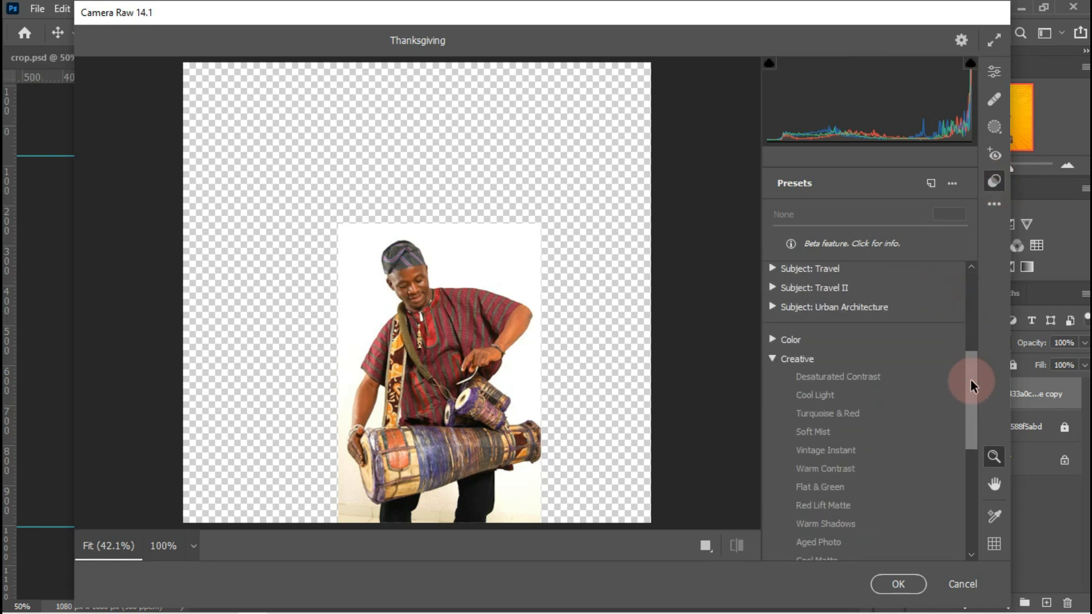
pyautogui.click(772, 360)
pyautogui.click(773, 339)
pyautogui.click(806, 375)
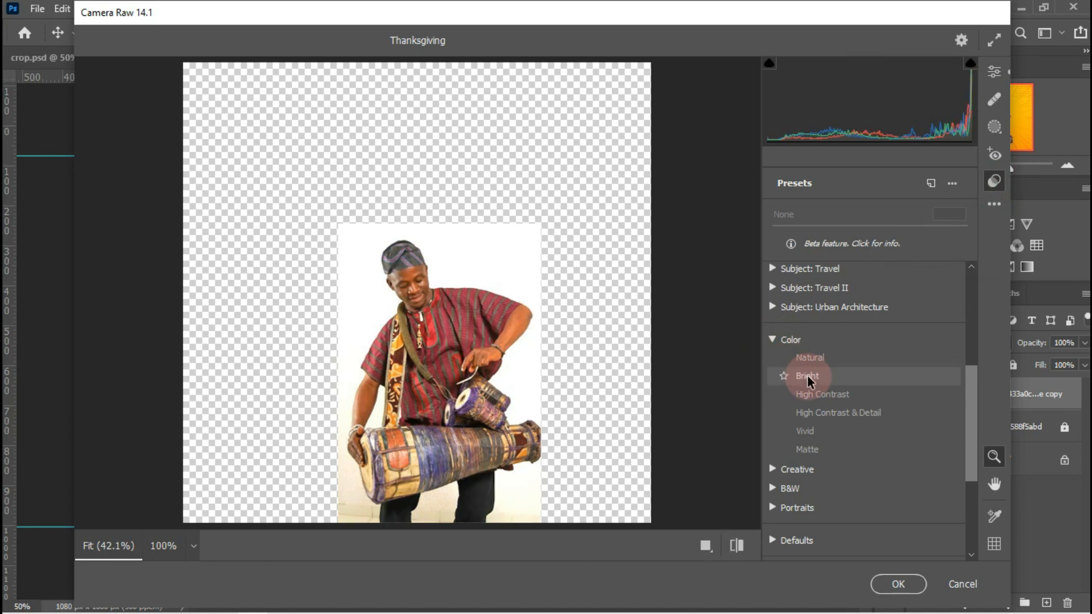
pyautogui.click(804, 429)
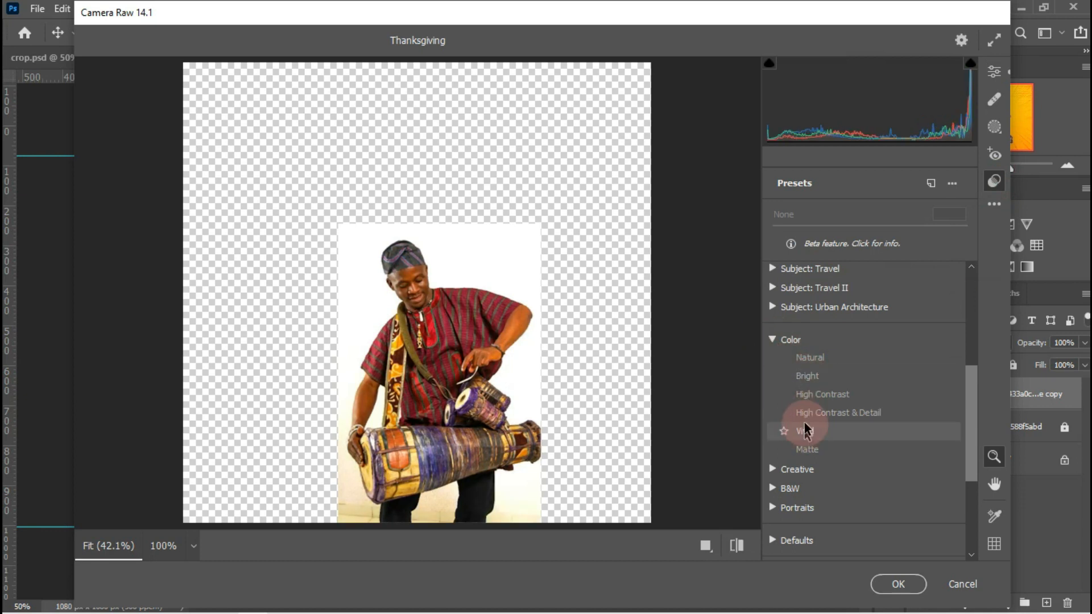
pyautogui.click(807, 395)
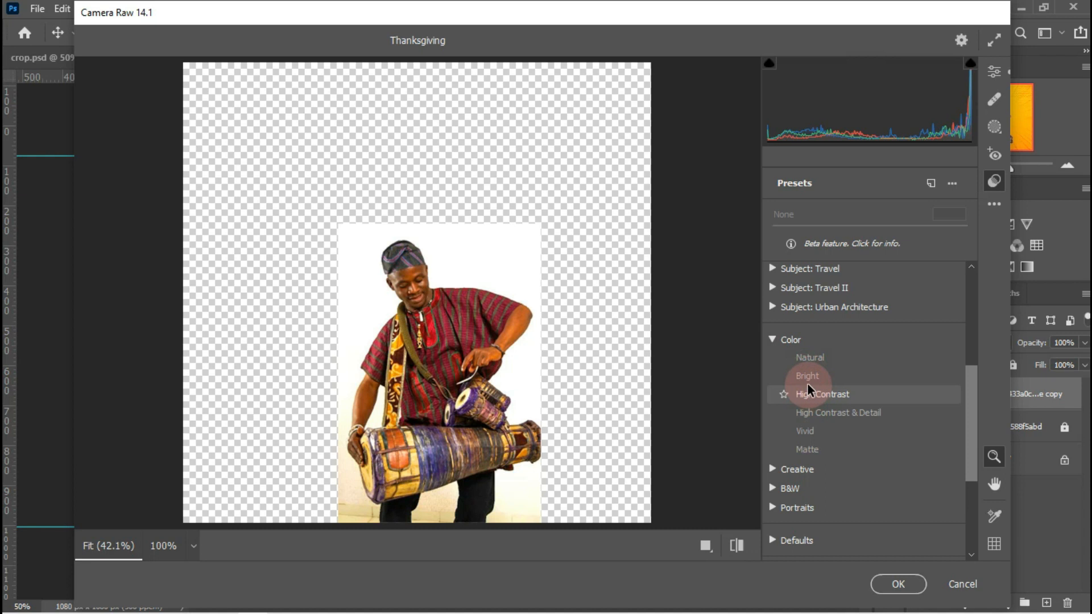
pyautogui.click(807, 377)
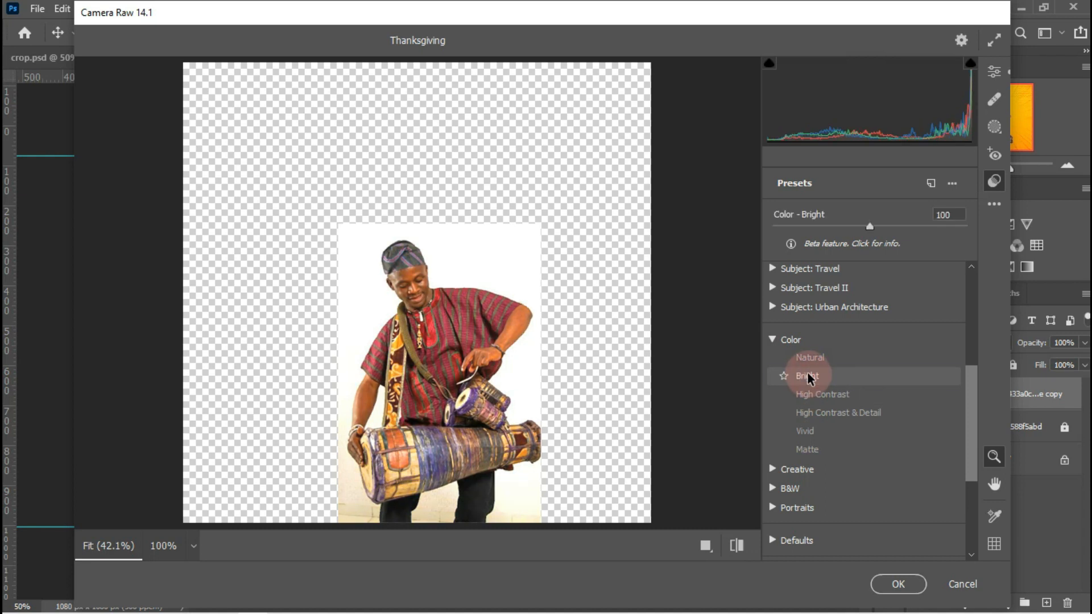
# Apply the Creative preset Vintage Instant to the drummer layer.
pyautogui.click(772, 340)
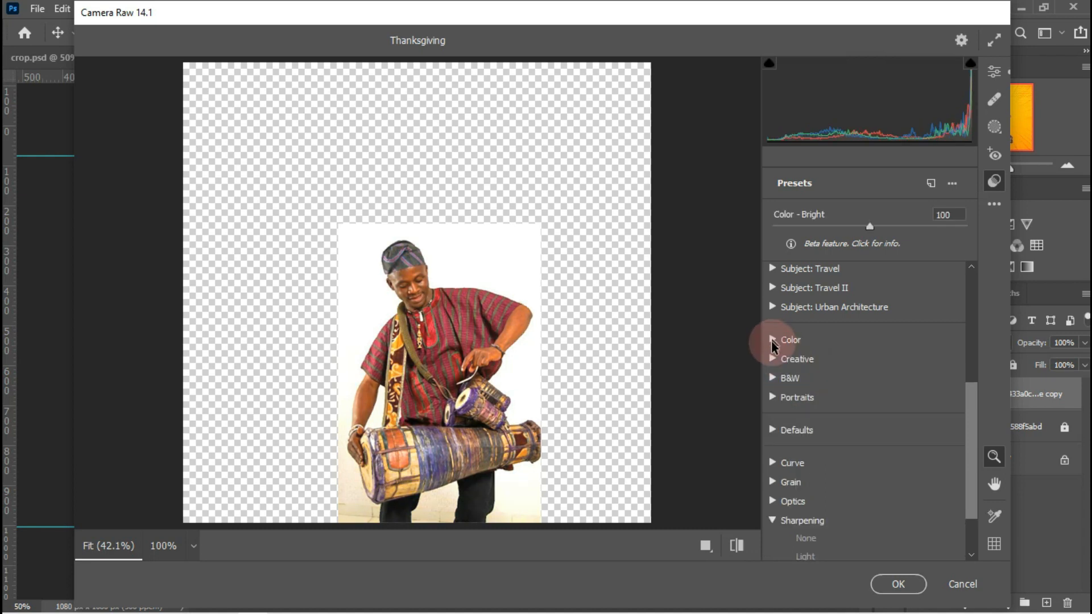
pyautogui.click(772, 359)
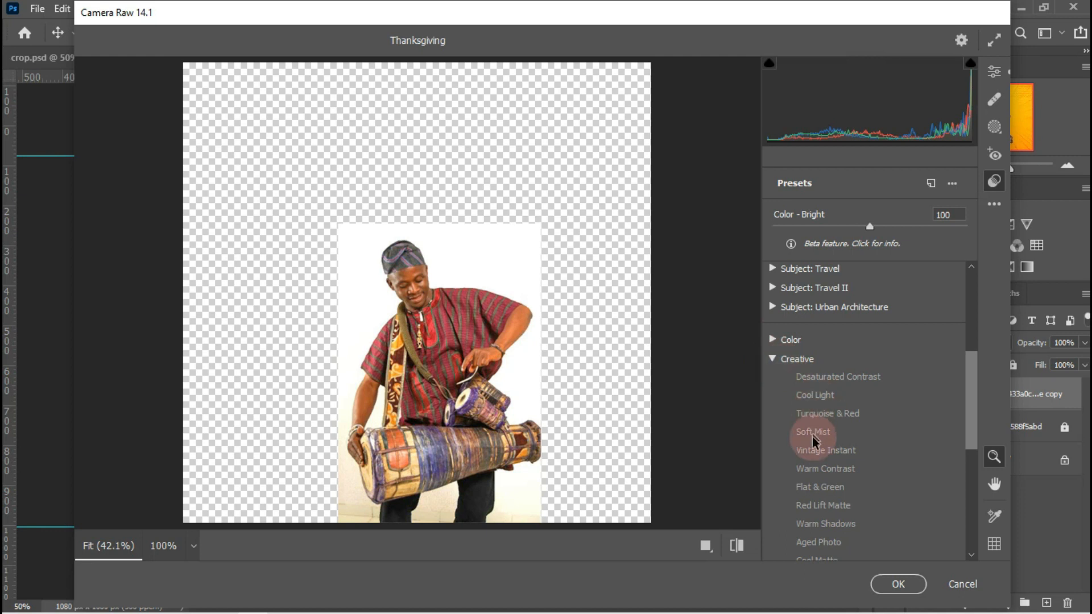
pyautogui.click(812, 452)
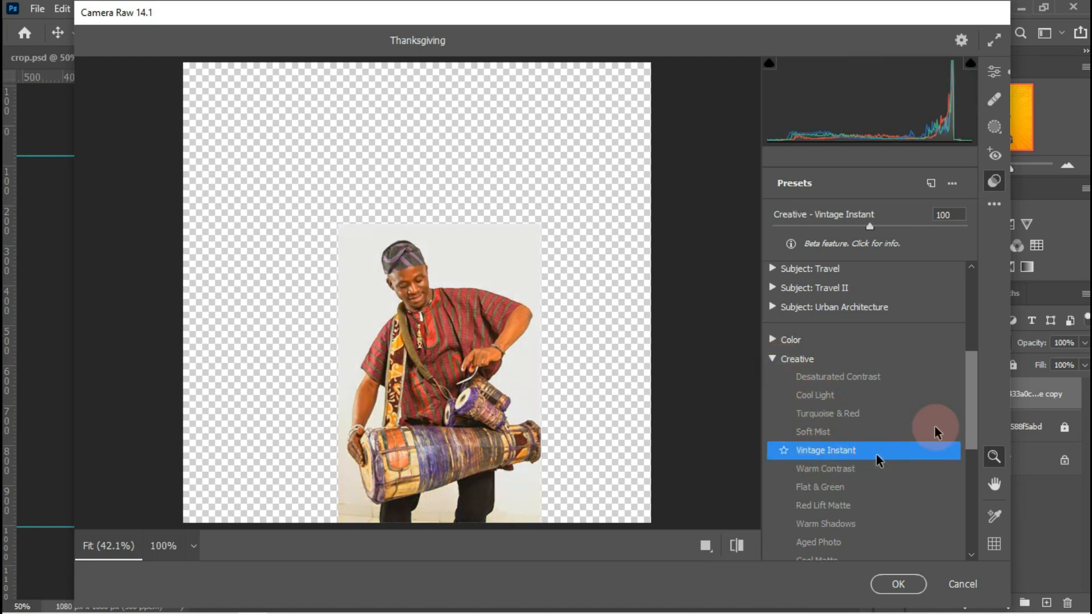
# Apply the Medium sharpening preset to the drummer and commit the Camera Raw Filter.
pyautogui.moveTo(969, 408); pyautogui.dragTo(969, 510)
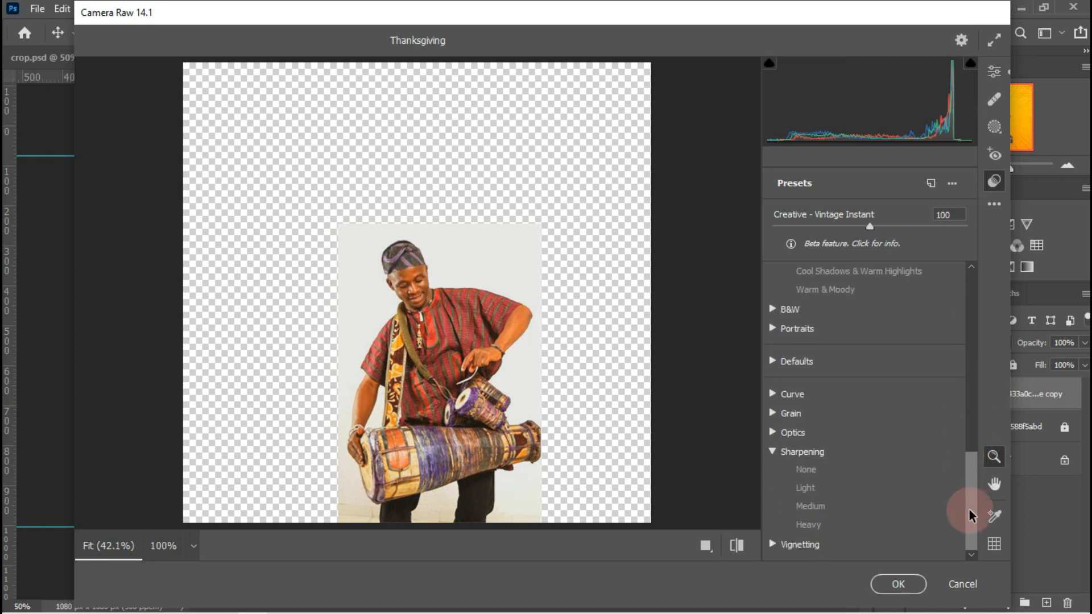
pyautogui.click(807, 506)
pyautogui.click(809, 490)
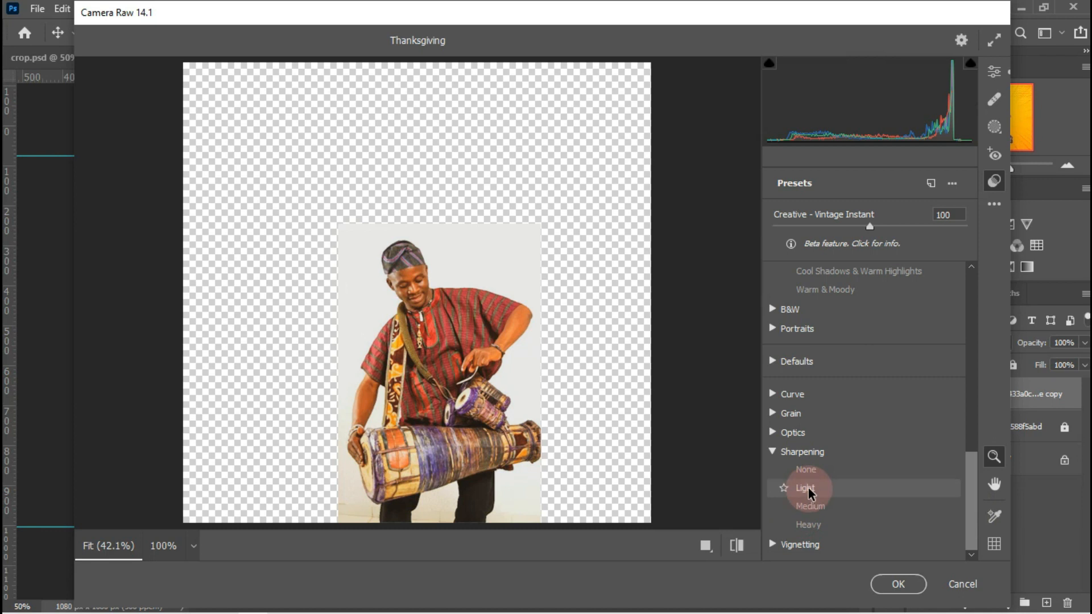
pyautogui.click(809, 507)
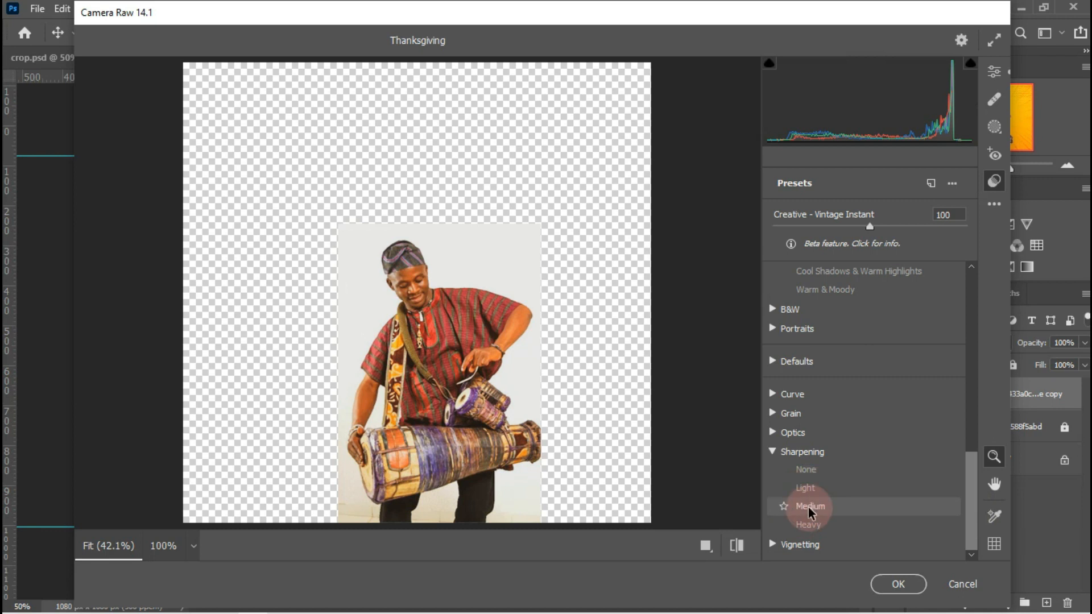
pyautogui.click(898, 584)
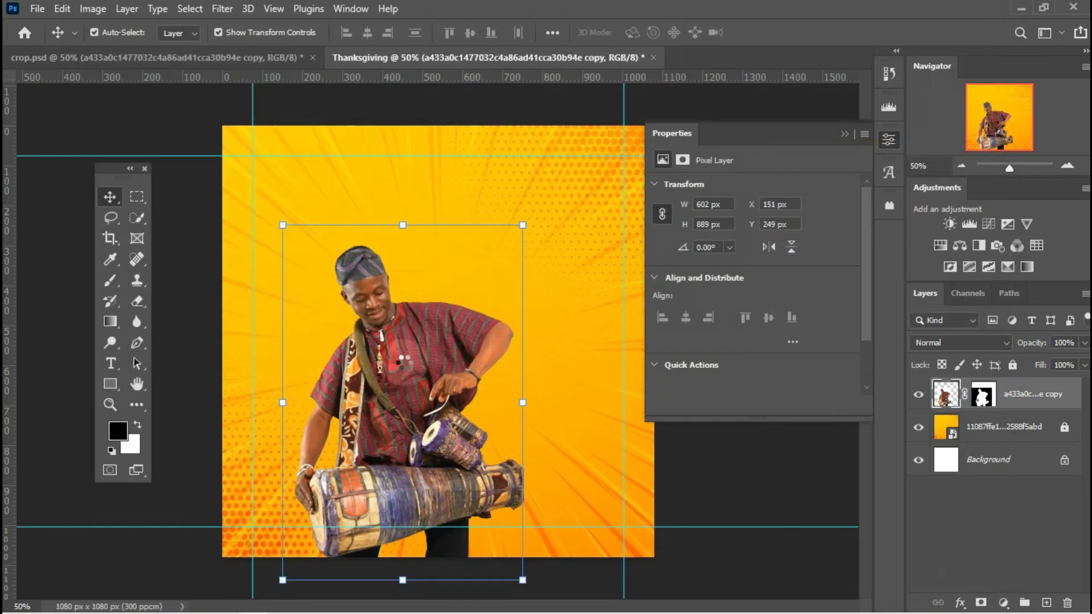
# Scale the drummer down to about 86%, keeping him at the canvas's bottom edge, and lock his layer.
pyautogui.moveTo(426, 353); pyautogui.dragTo(403, 349)
pyautogui.moveTo(408, 213); pyautogui.dragTo(401, 263)
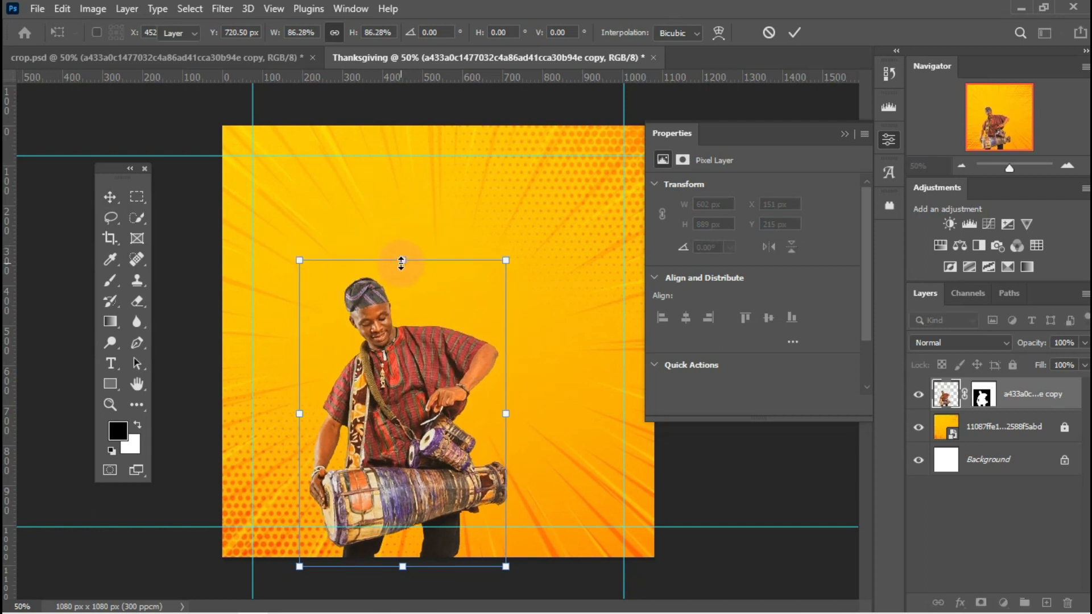
pyautogui.press('Return')
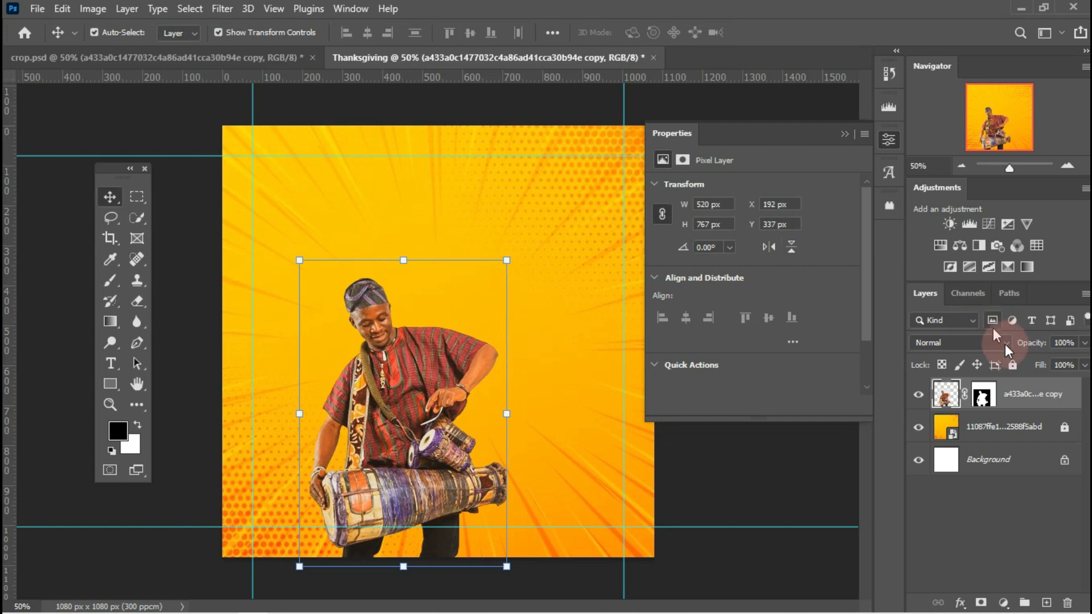
pyautogui.click(1012, 367)
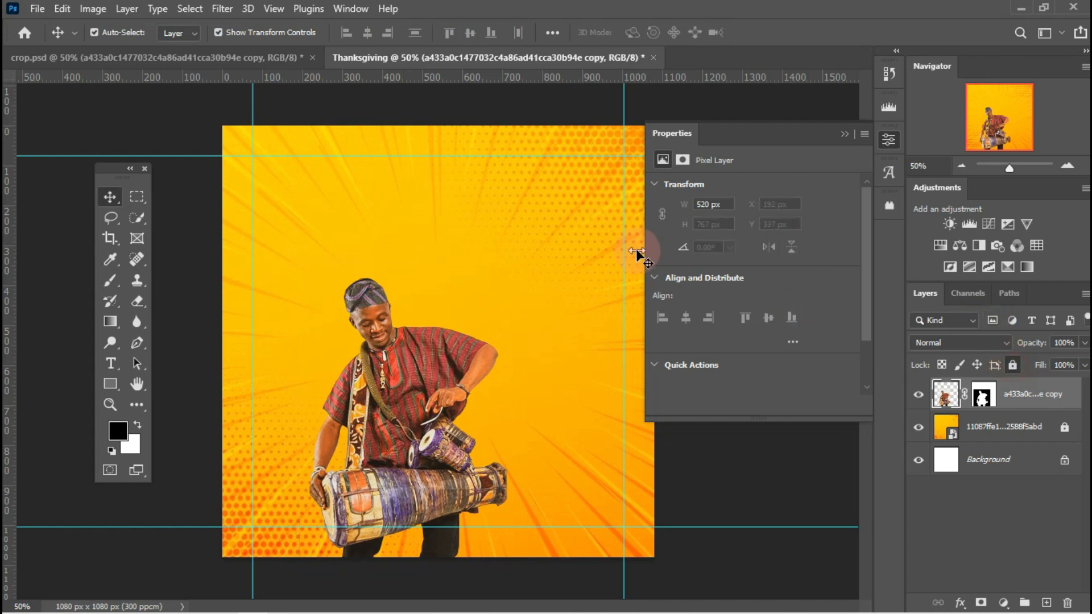
# Bring the logo, divider and ministry name from crop.psd into the Thanksgiving document, placing them near the upper-left guides.
pyautogui.click(223, 57)
pyautogui.moveTo(298, 186)
pyautogui.mouseDown()
pyautogui.moveTo(353, 242)
pyautogui.moveTo(372, 241)
pyautogui.moveTo(416, 60)
pyautogui.moveTo(323, 218)
pyautogui.moveTo(295, 189)
pyautogui.mouseUp()
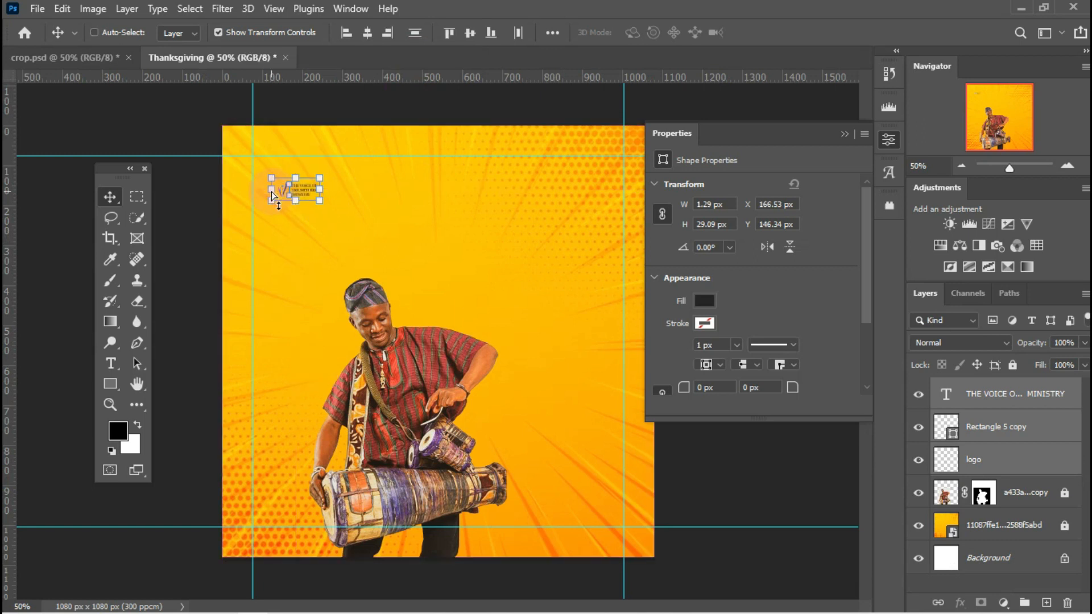
pyautogui.hotkey('ctrl', '+')
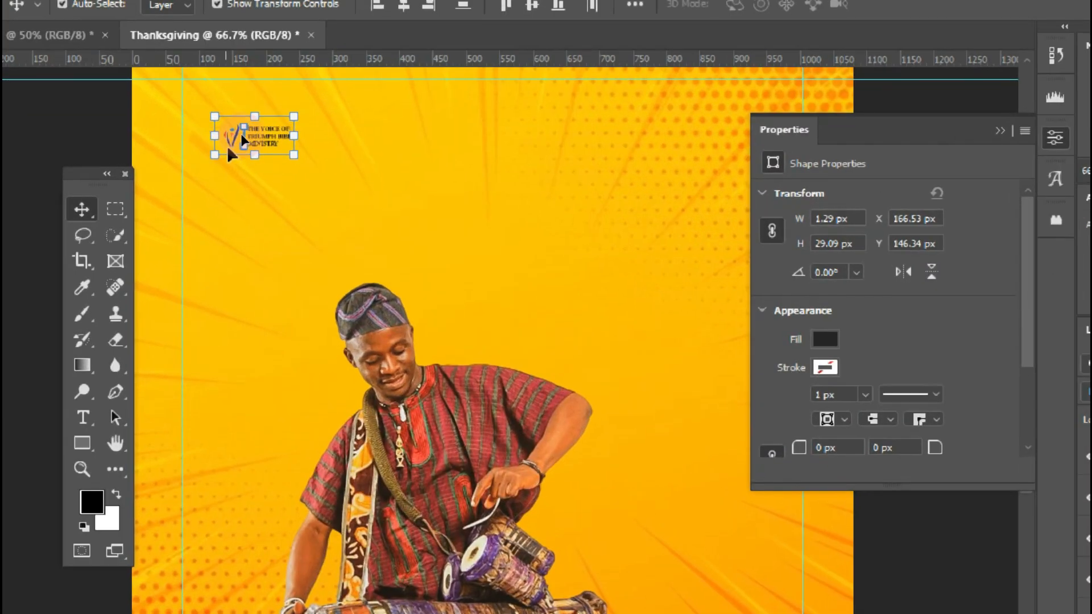
pyautogui.click(264, 179)
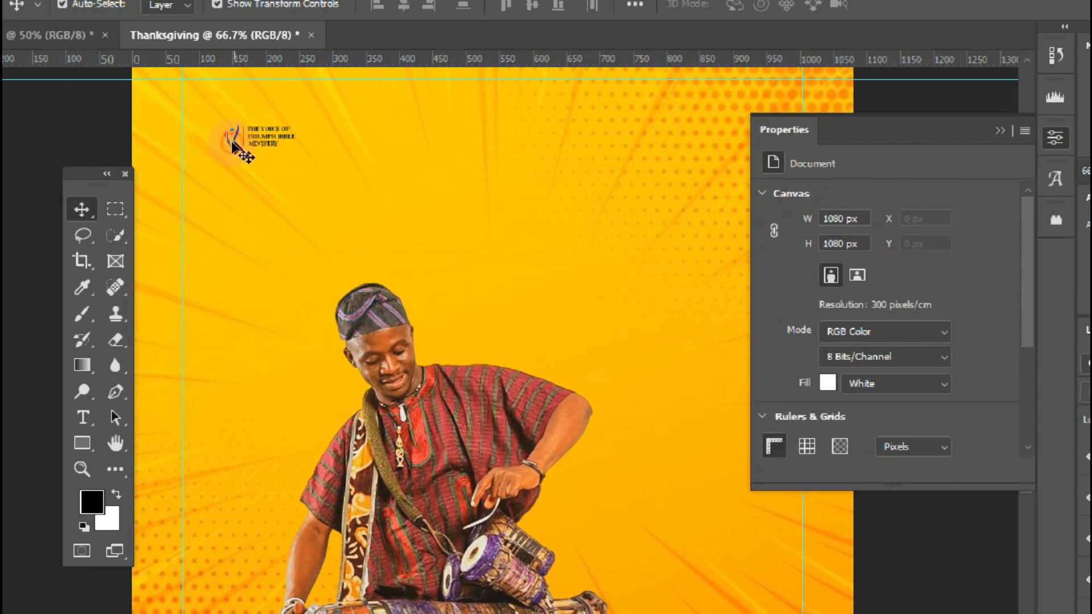
# Set the blend mode of the logo layer to Normal.
pyautogui.click(233, 145)
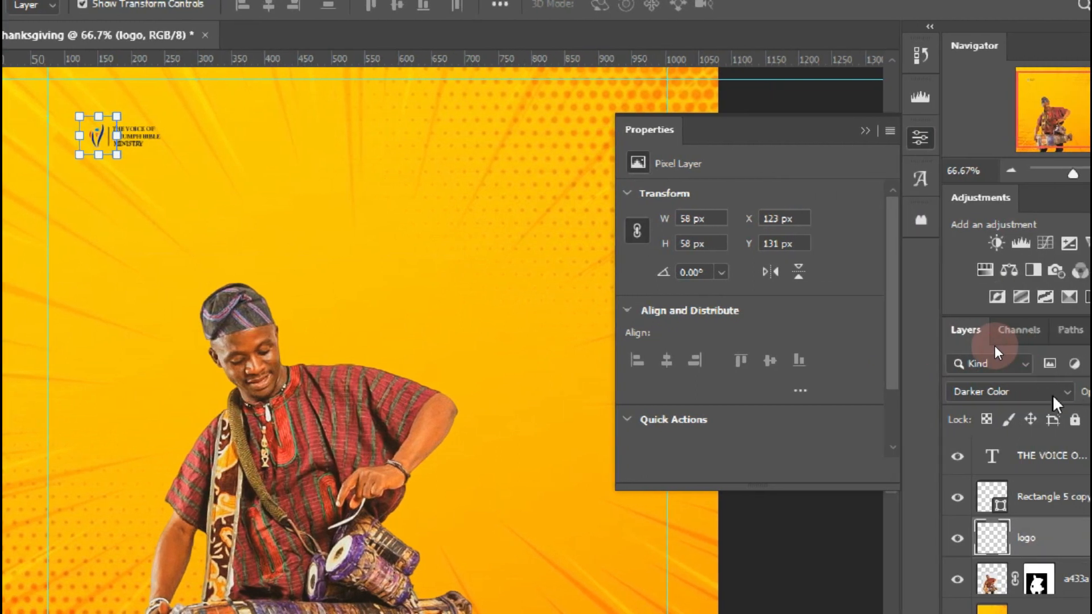
pyautogui.click(1053, 395)
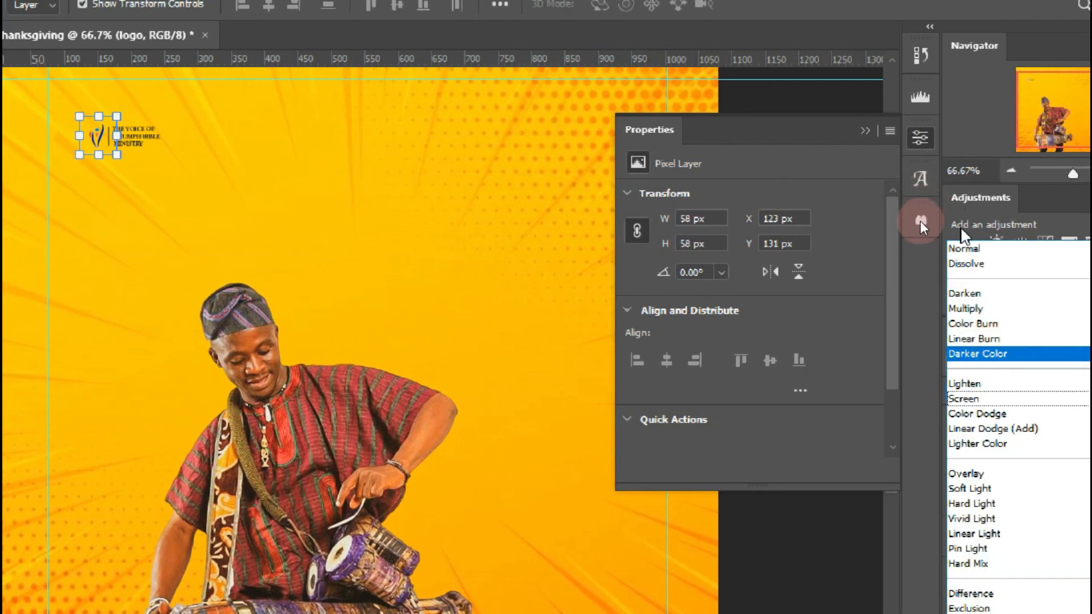
pyautogui.click(966, 248)
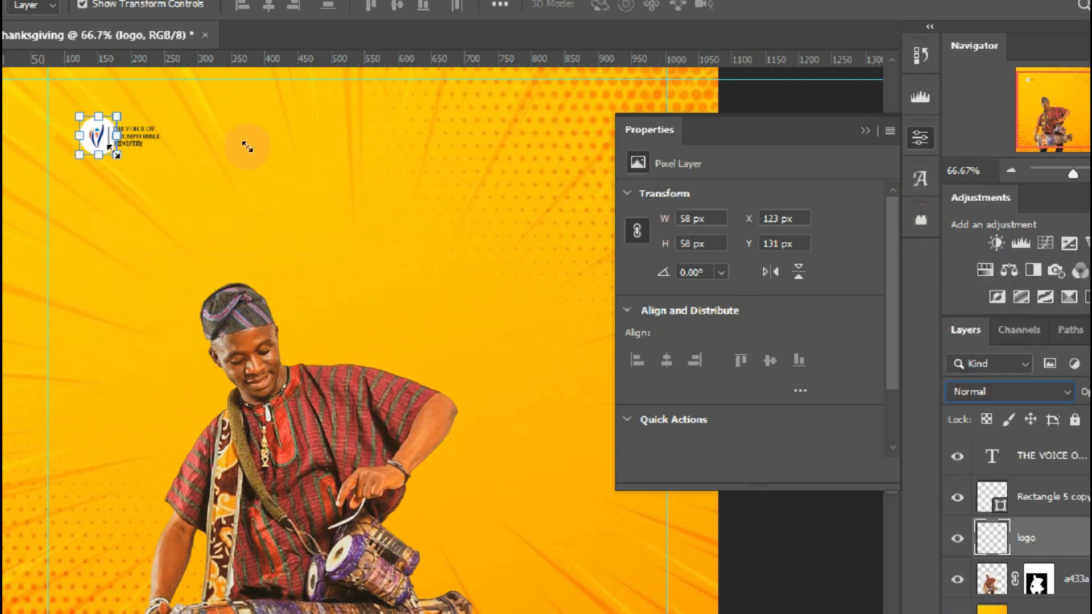
# Scale the logo down to about 75%, fitting it beside the divider and ministry name, and deselect it.
pyautogui.click(120, 135)
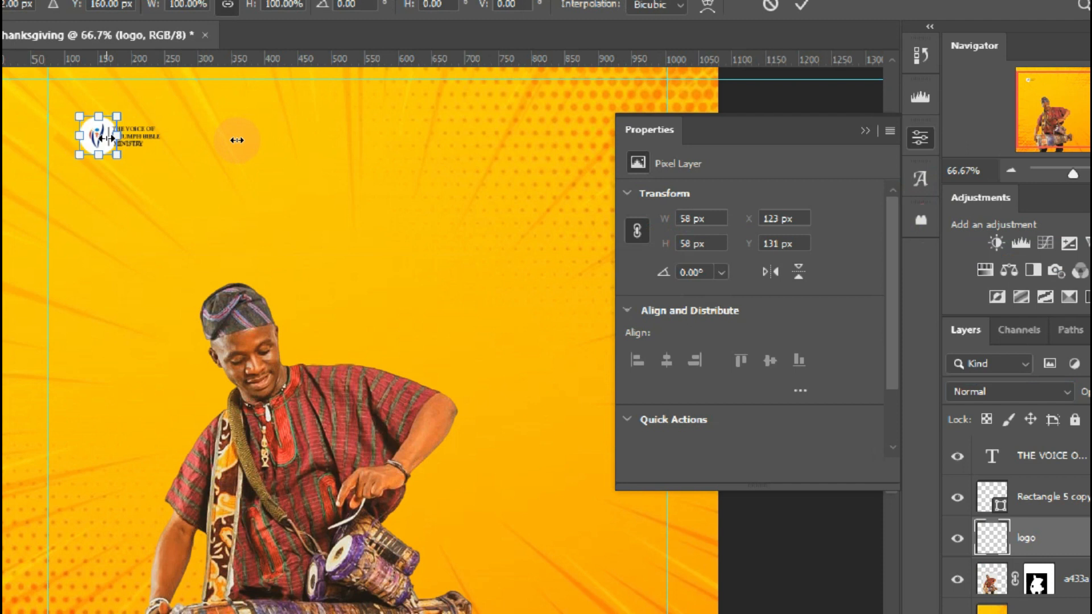
pyautogui.moveTo(99, 142)
pyautogui.mouseDown()
pyautogui.moveTo(80, 153)
pyautogui.moveTo(104, 159)
pyautogui.mouseUp()
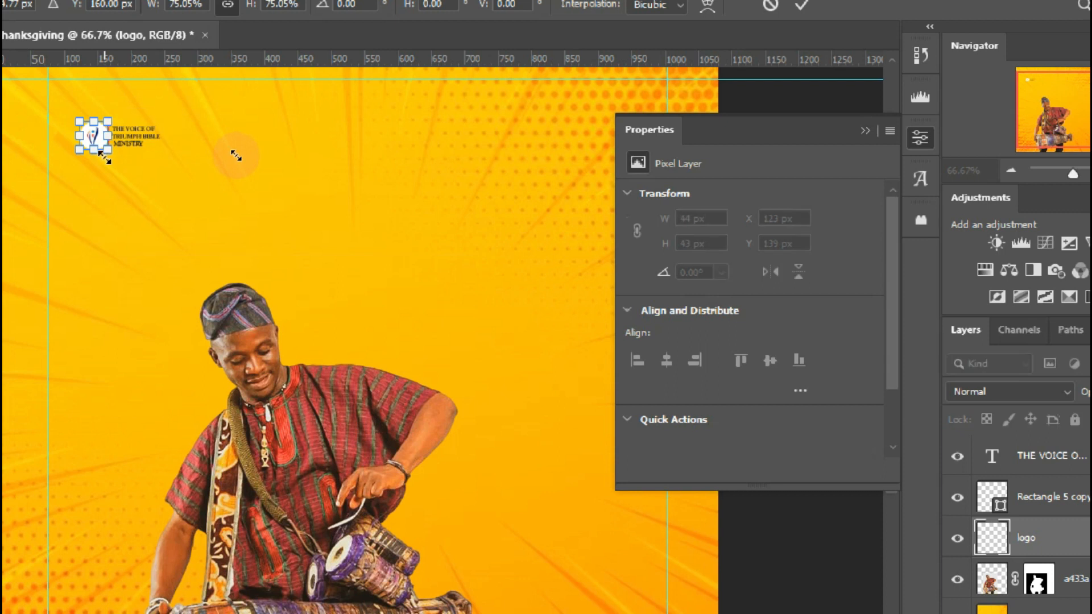
pyautogui.press('Return')
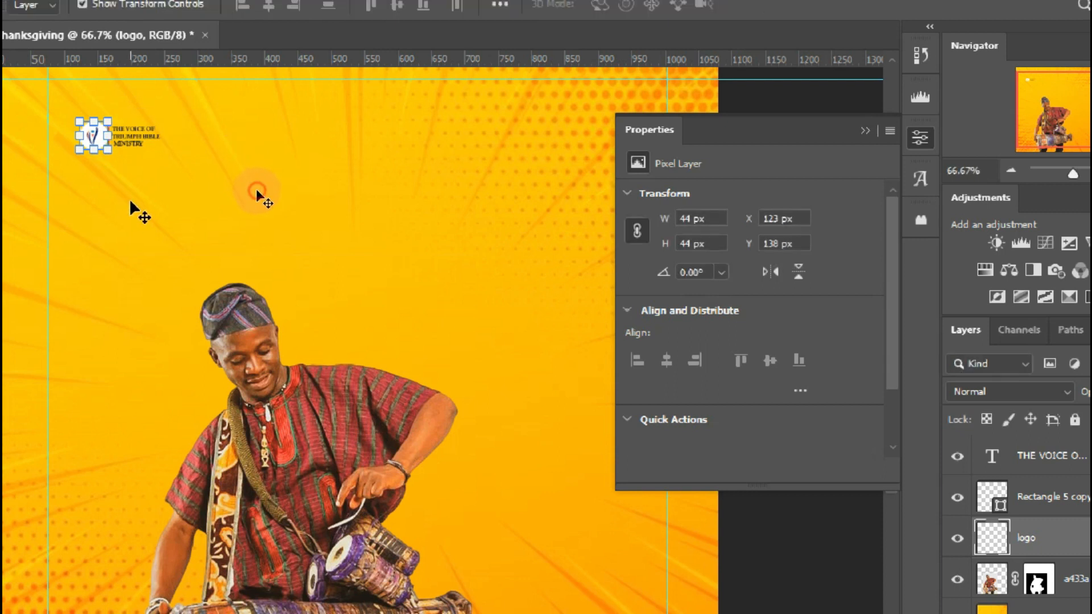
pyautogui.click(84, 134)
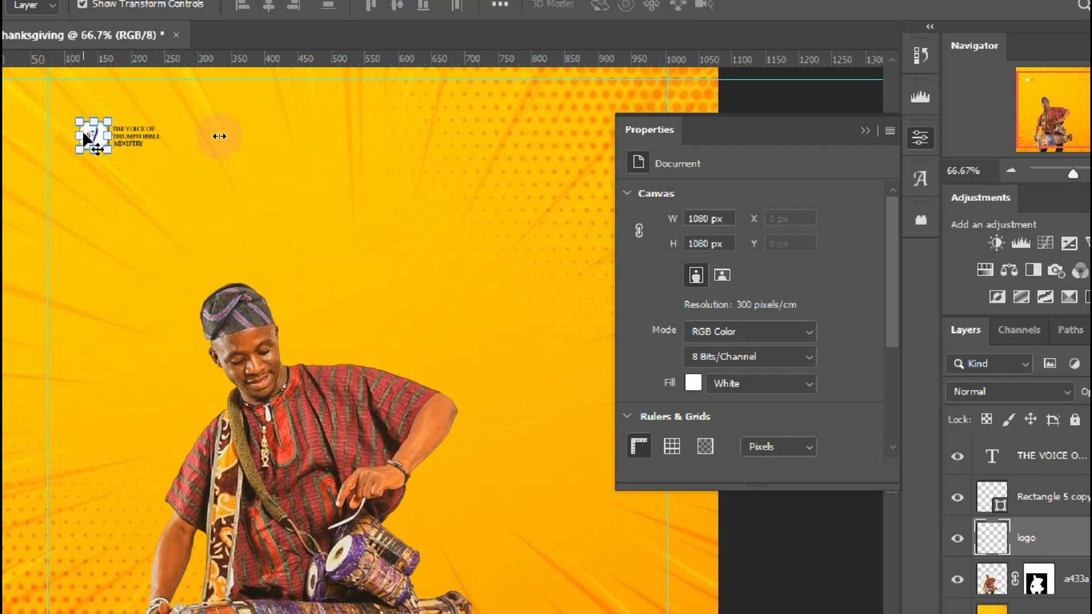
pyautogui.click(409, 242)
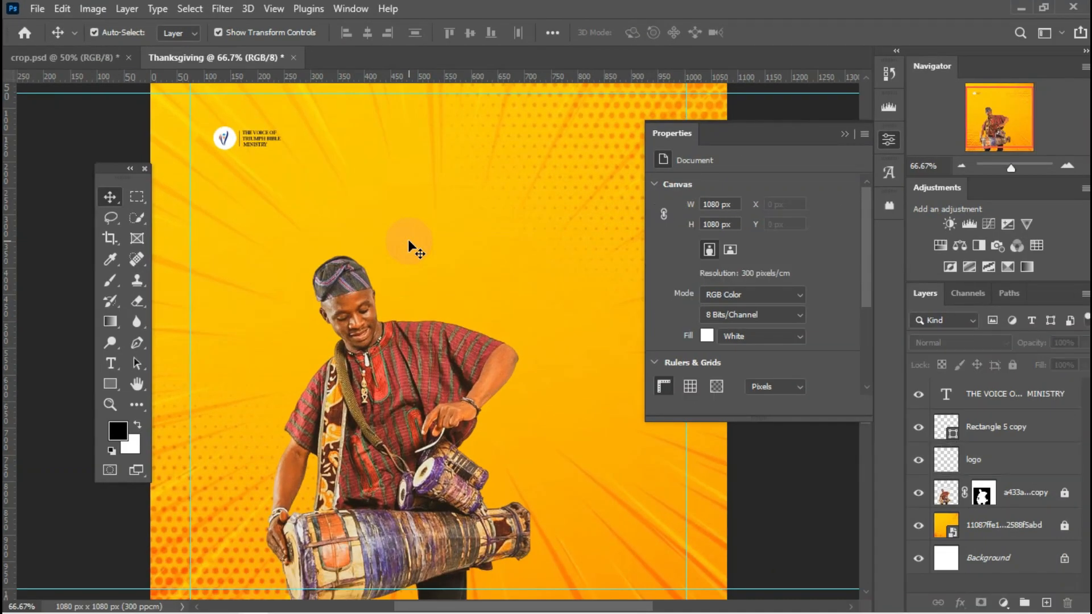
# Set up the Type tool with the Heathergreen Regular font at 24 pt.
pyautogui.hotkey('ctrl', '-')
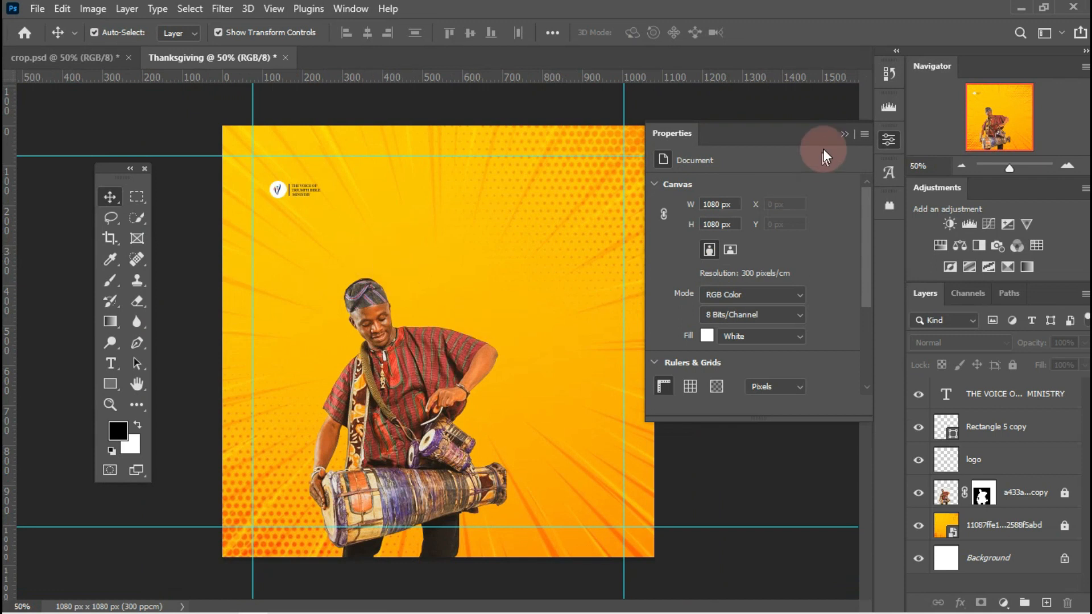
pyautogui.click(844, 134)
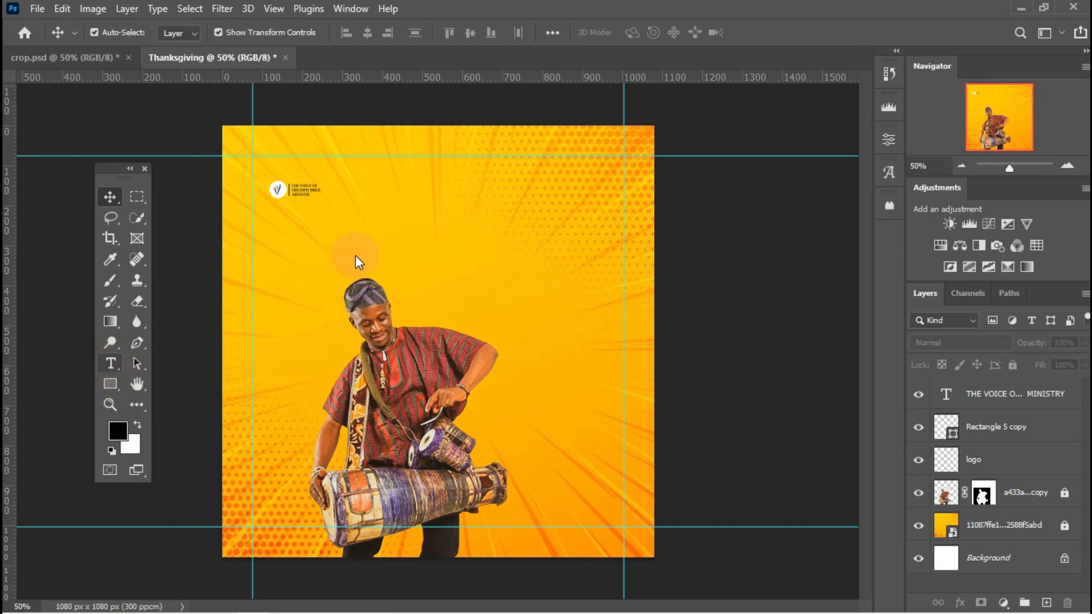
pyautogui.press('t')
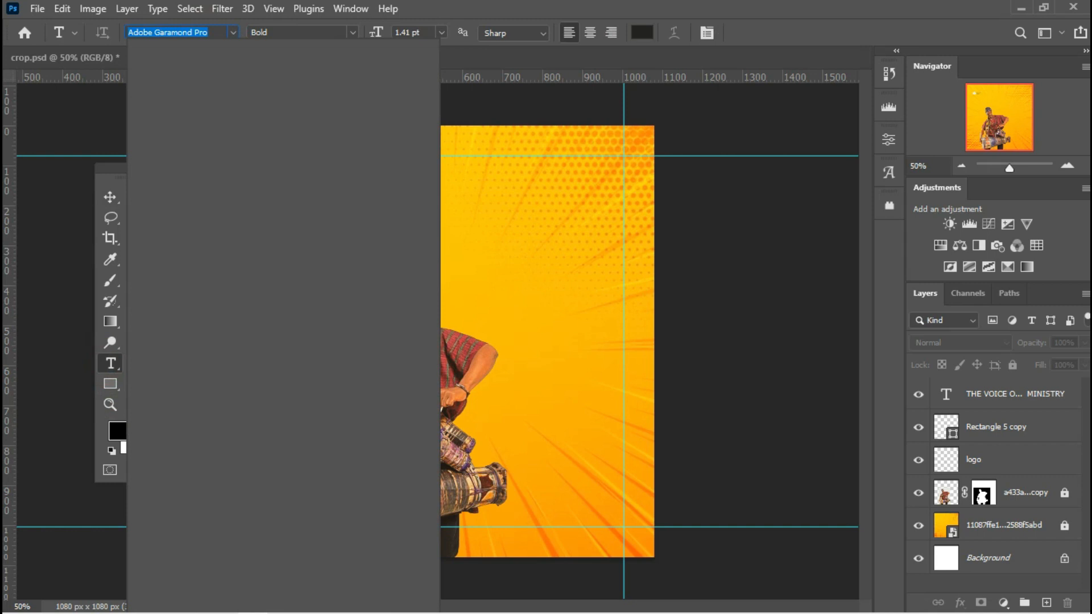
pyautogui.write('heathergreen')
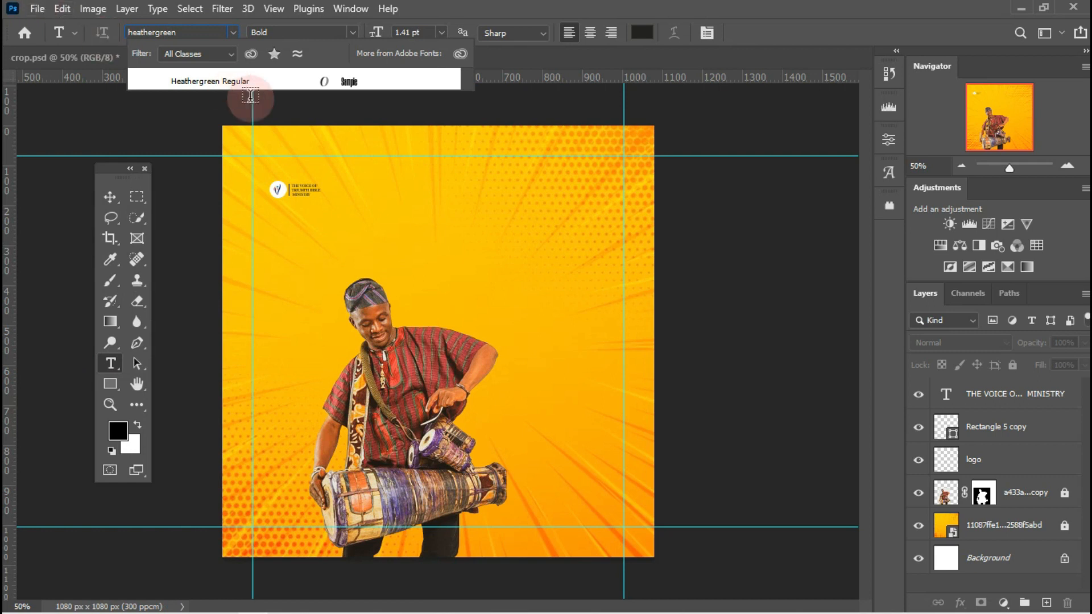
pyautogui.click(259, 84)
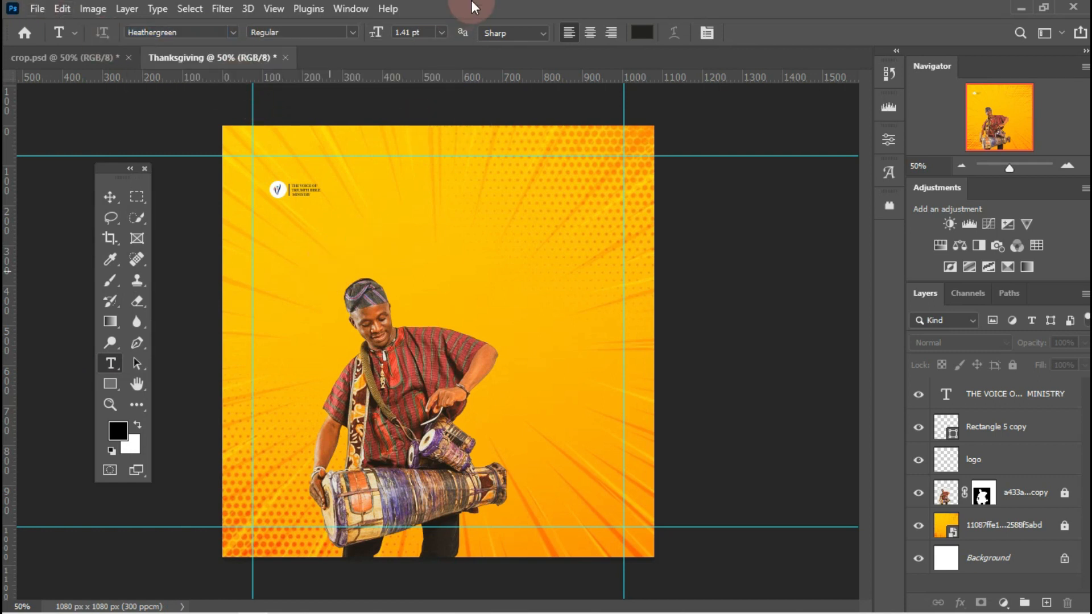
pyautogui.click(443, 34)
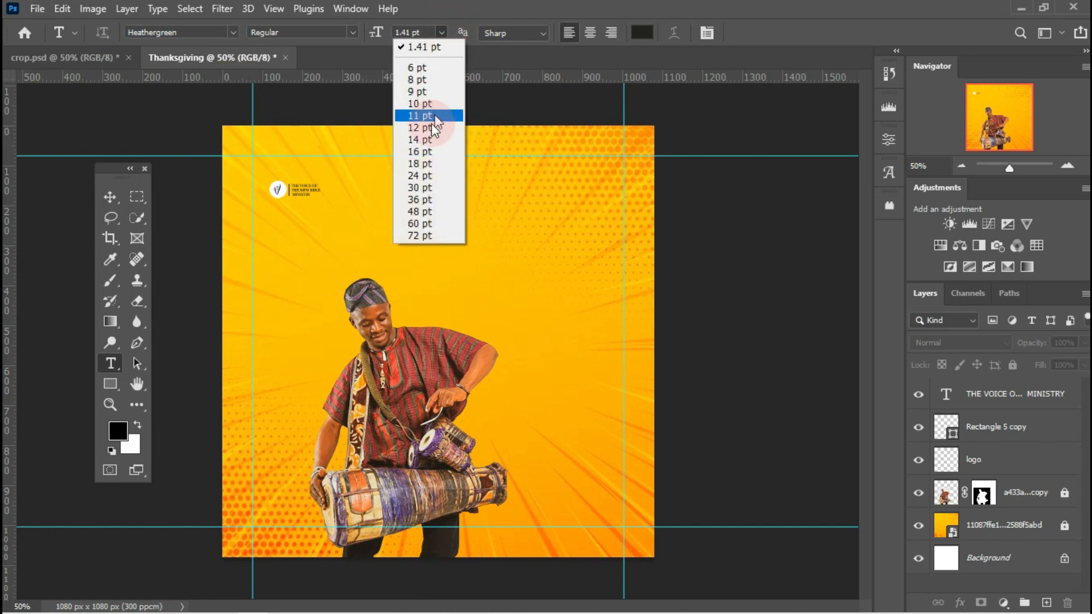
pyautogui.click(421, 175)
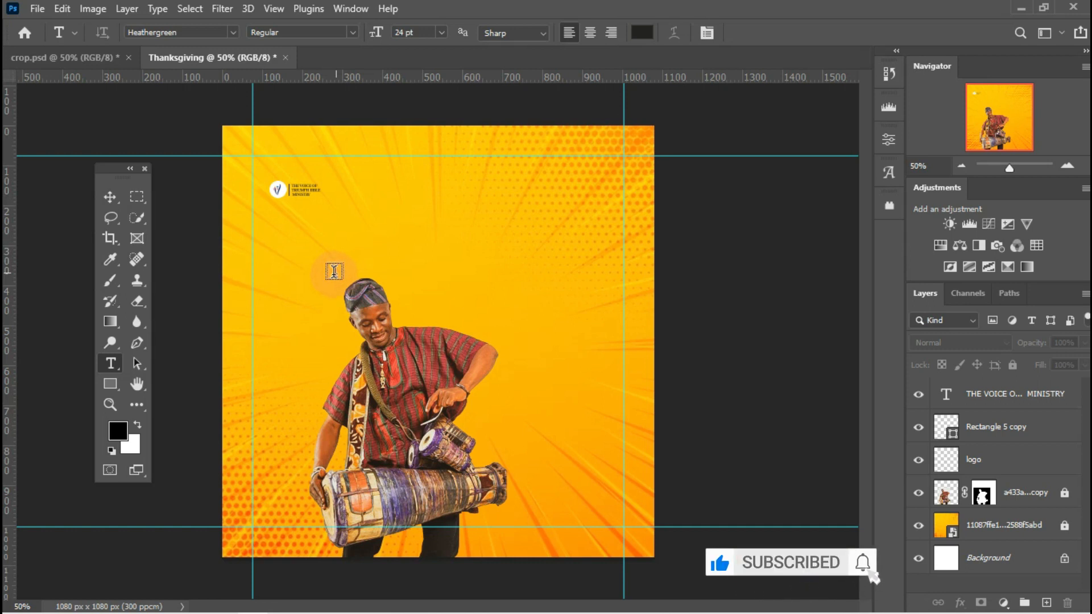
# Add the headline text "Thanksgiving" above the drummer's head.
pyautogui.click(322, 283)
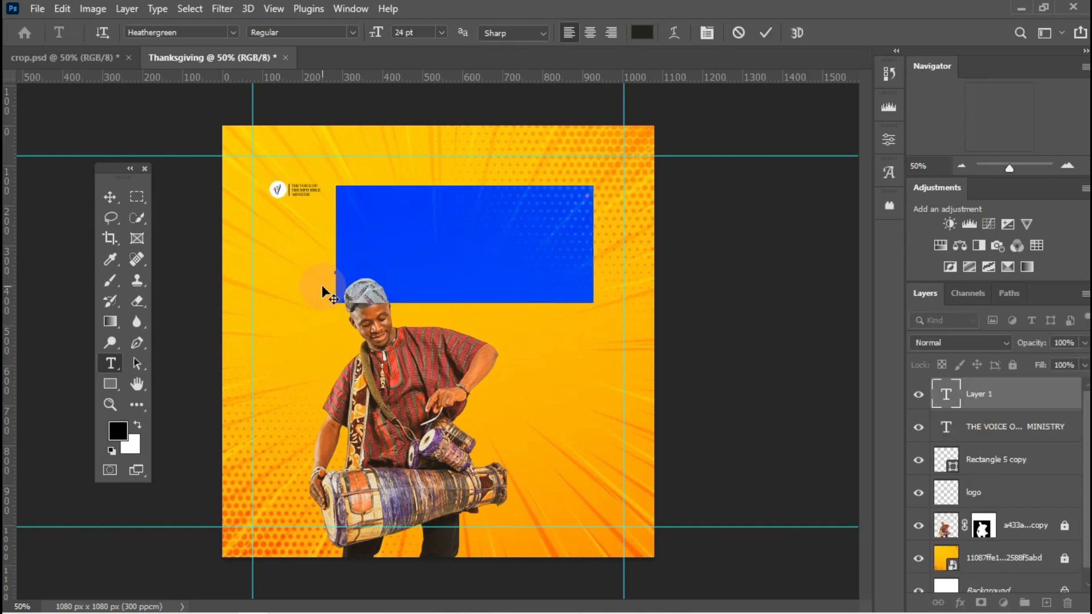
pyautogui.write('T')
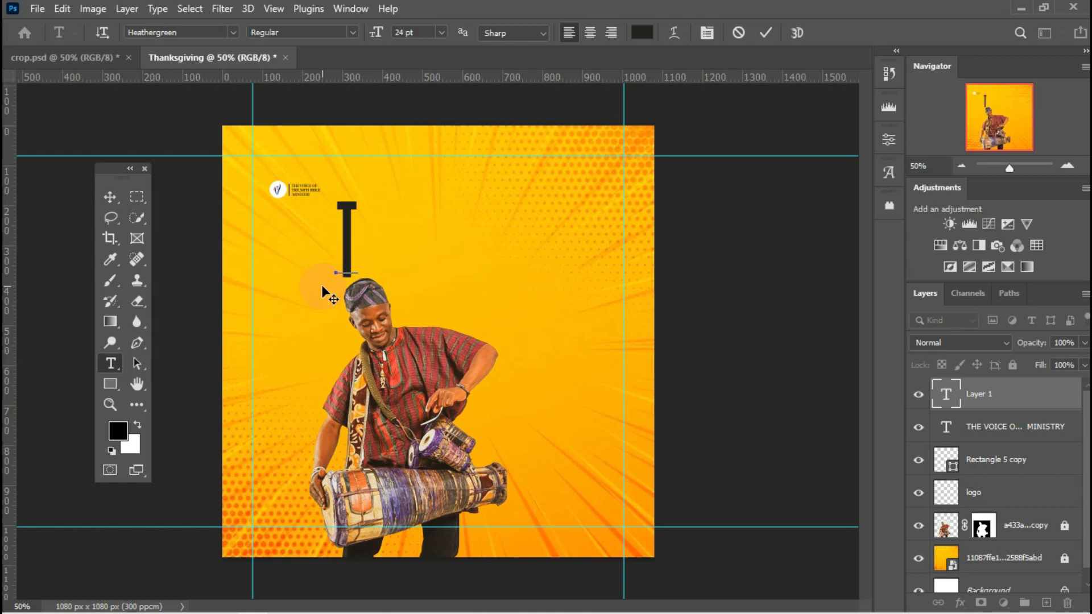
pyautogui.press('Left')
pyautogui.press('Delete')
pyautogui.write('Thank')
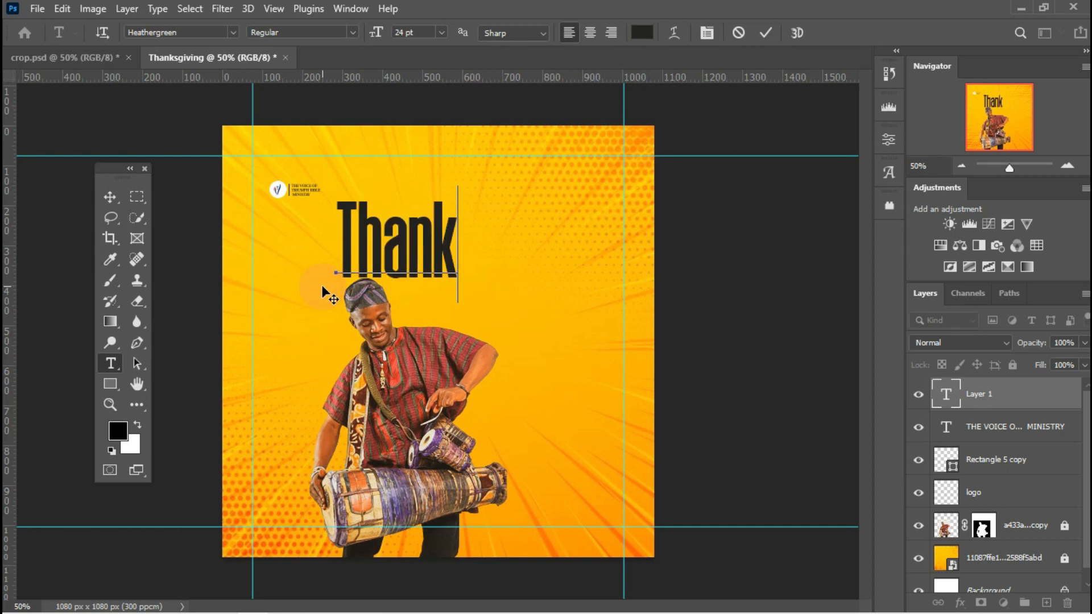
pyautogui.write('sgi')
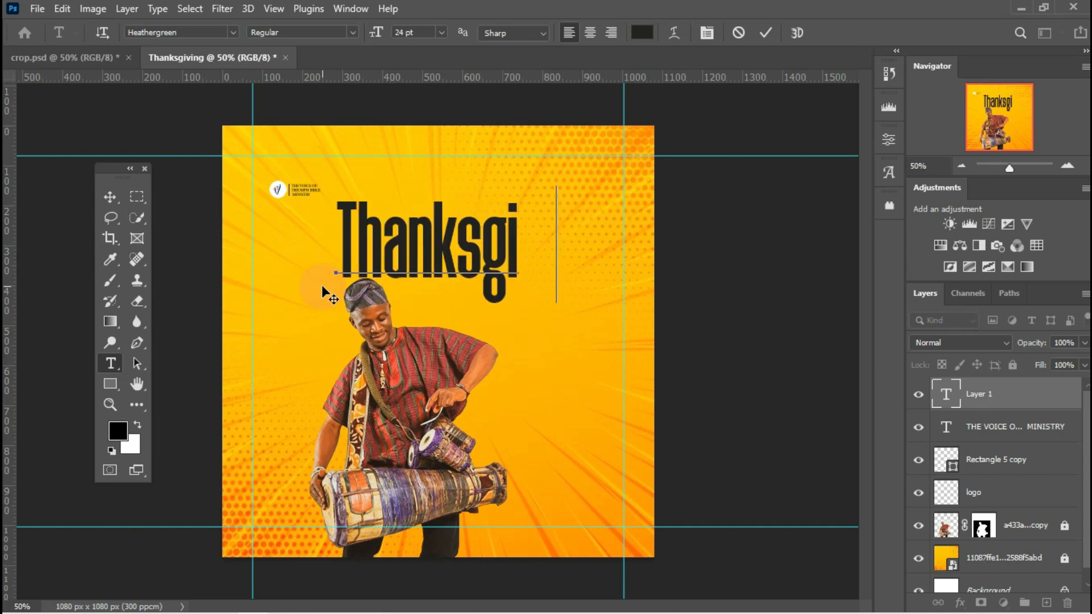
pyautogui.write('ving')
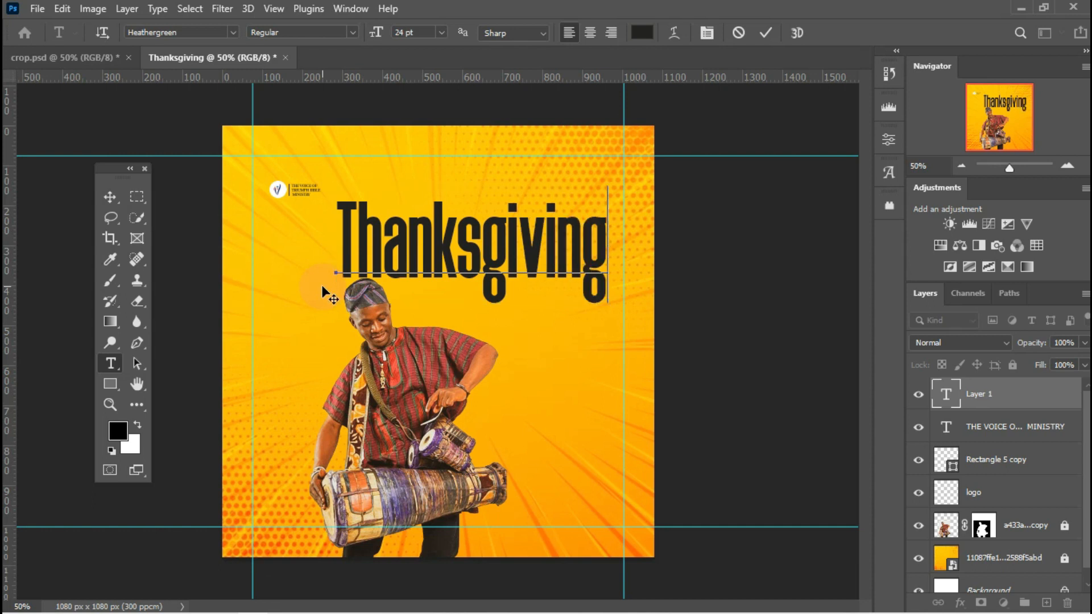
# Warp the Thanksgiving headline with the Rise style, horizontal, at a 25% bend.
pyautogui.hotkey('ctrl', 'a')
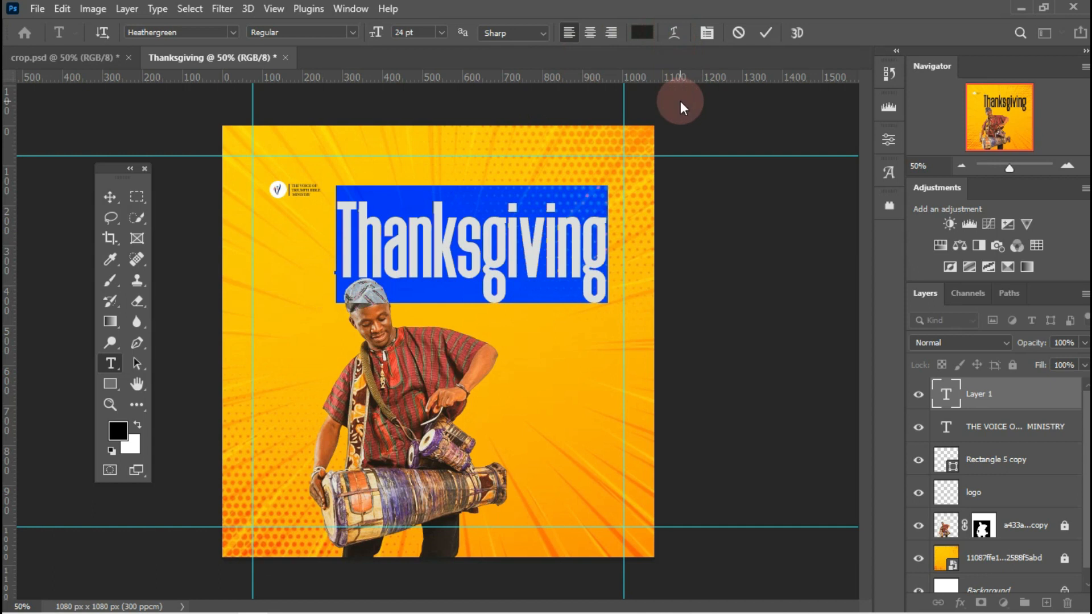
pyautogui.click(674, 33)
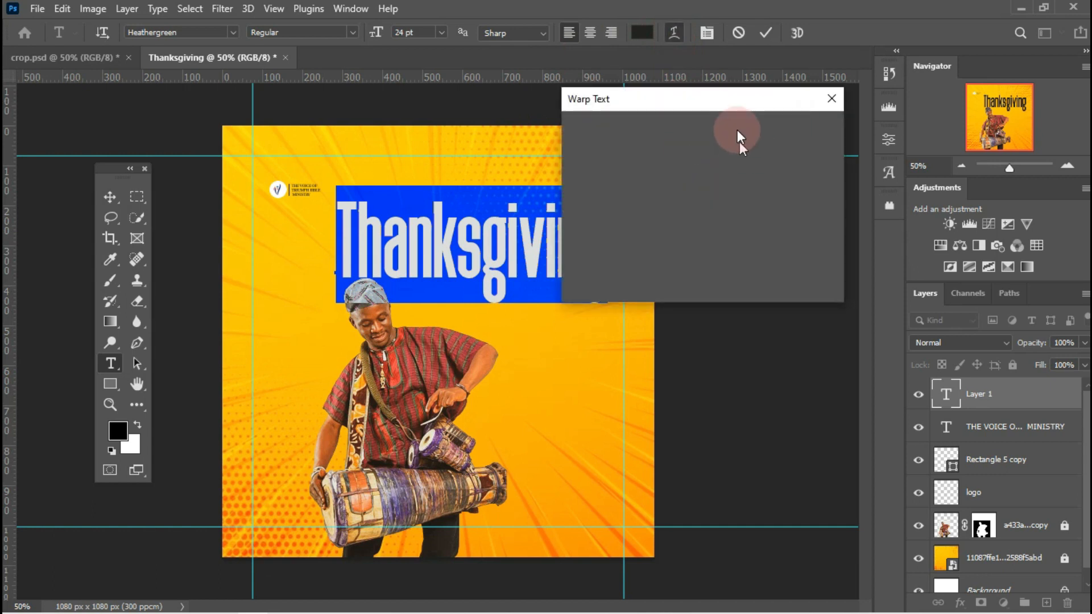
pyautogui.moveTo(724, 94); pyautogui.dragTo(760, 98)
pyautogui.click(759, 125)
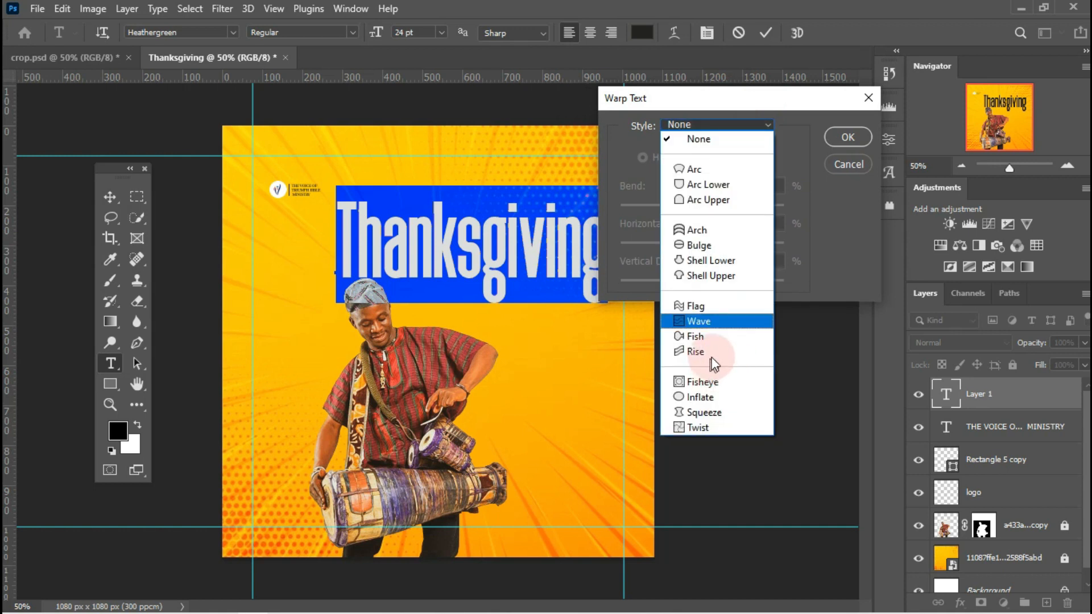
pyautogui.click(700, 353)
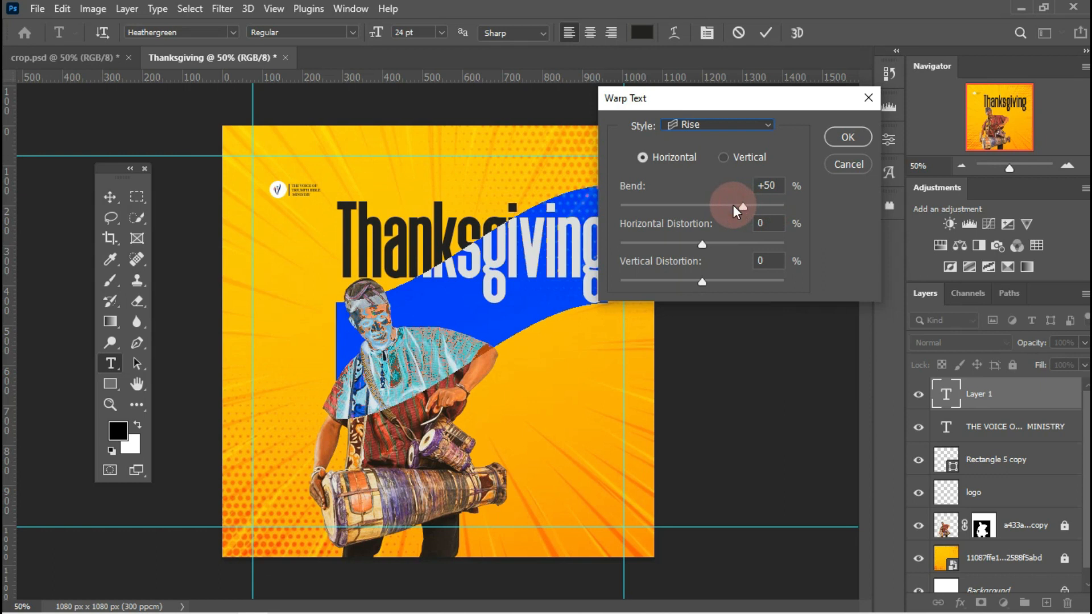
pyautogui.moveTo(737, 212); pyautogui.dragTo(726, 213)
pyautogui.click(761, 199)
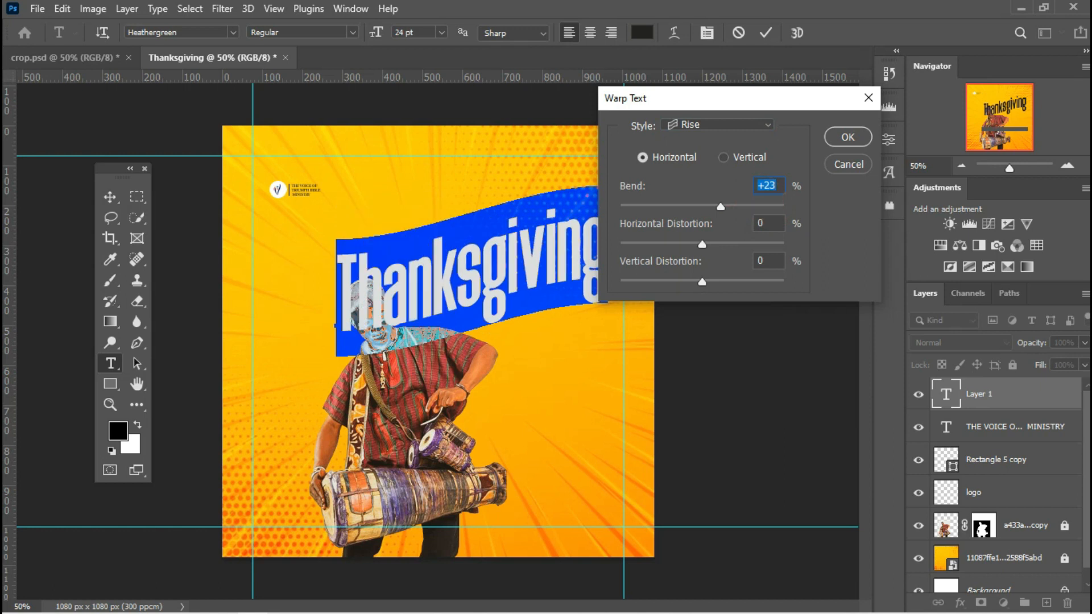
pyautogui.write('25')
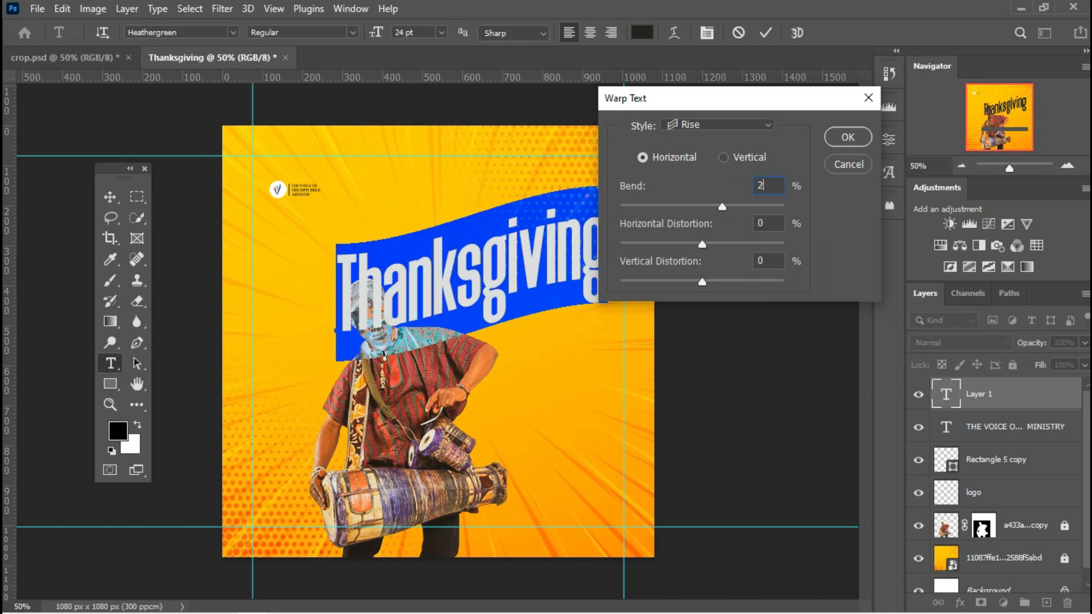
pyautogui.click(847, 137)
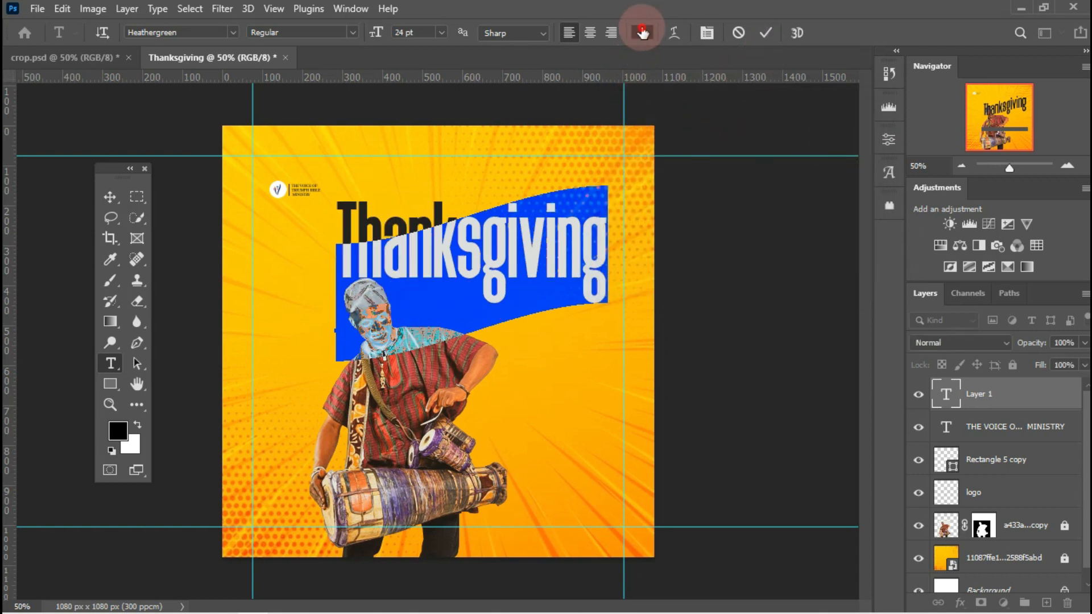
# Colour the Thanksgiving headline dark olive #4c4b2c, starting from a colour sampled on the drummer's clothing.
pyautogui.click(642, 32)
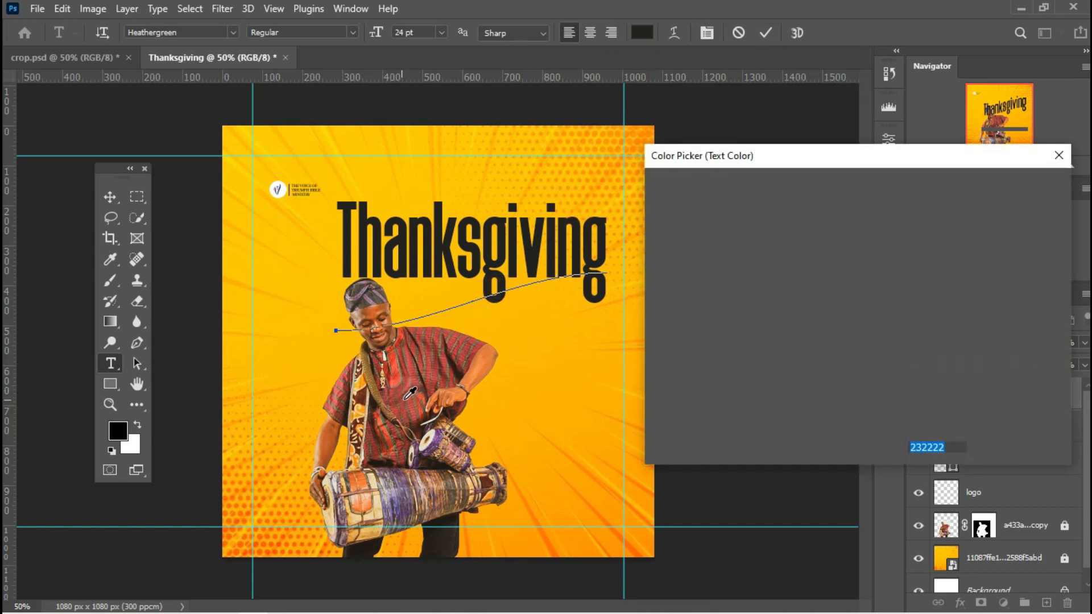
pyautogui.click(405, 398)
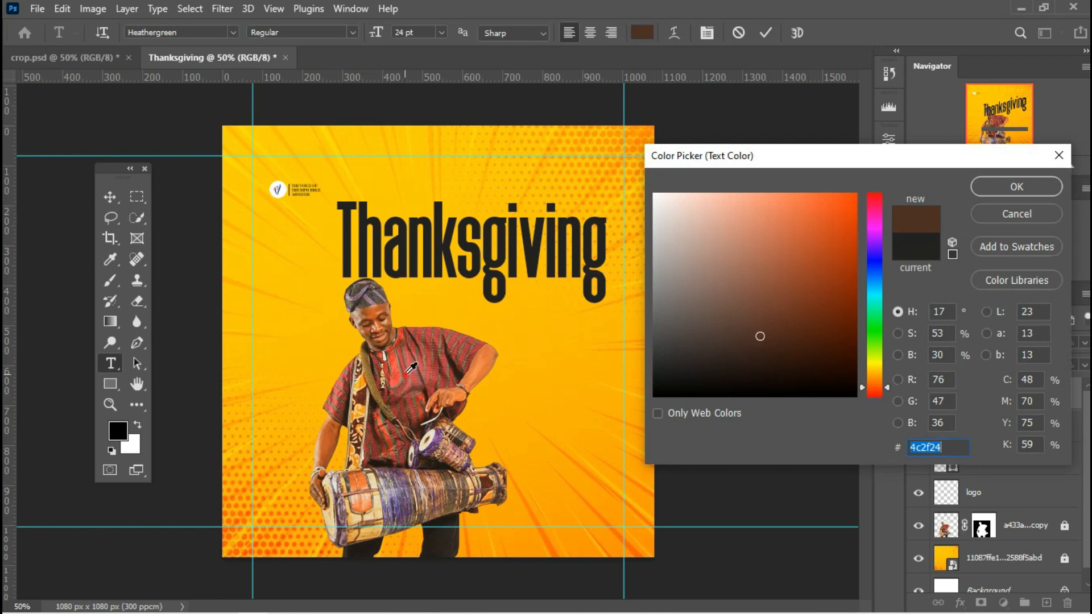
pyautogui.click(407, 373)
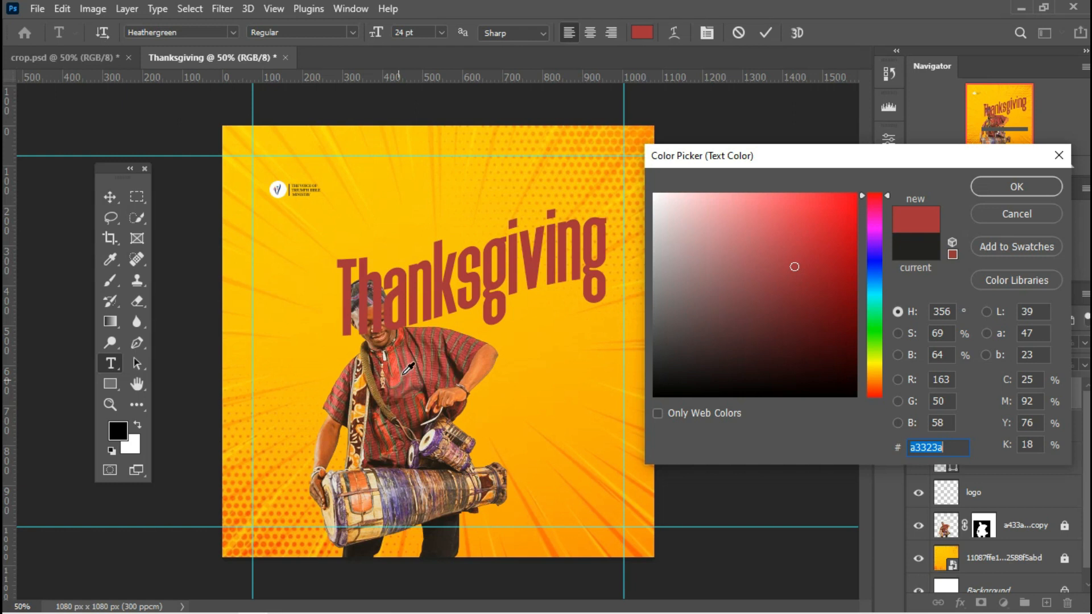
pyautogui.click(405, 382)
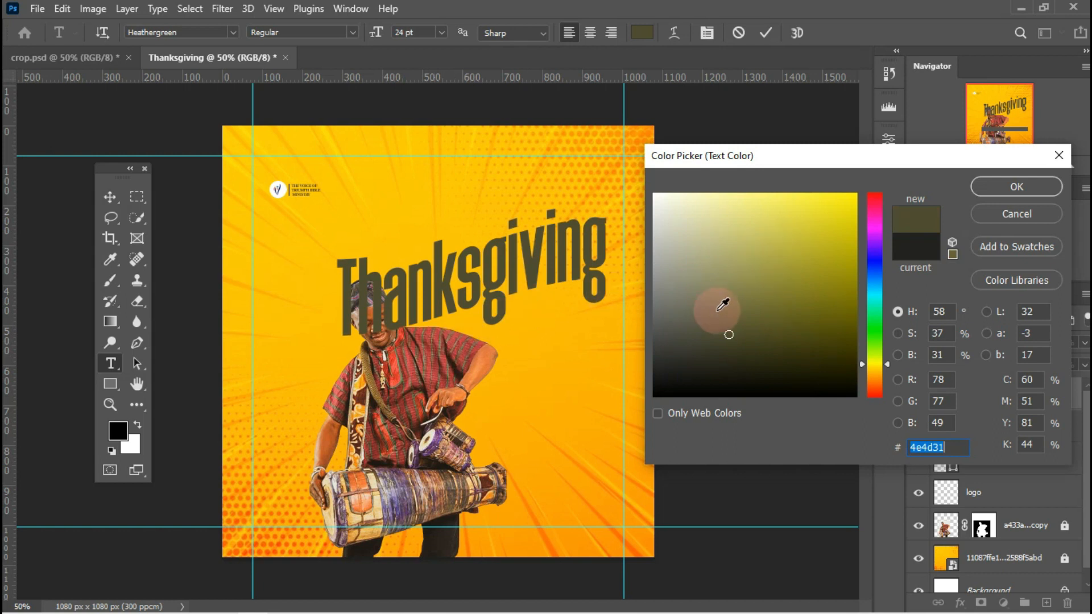
pyautogui.click(732, 330)
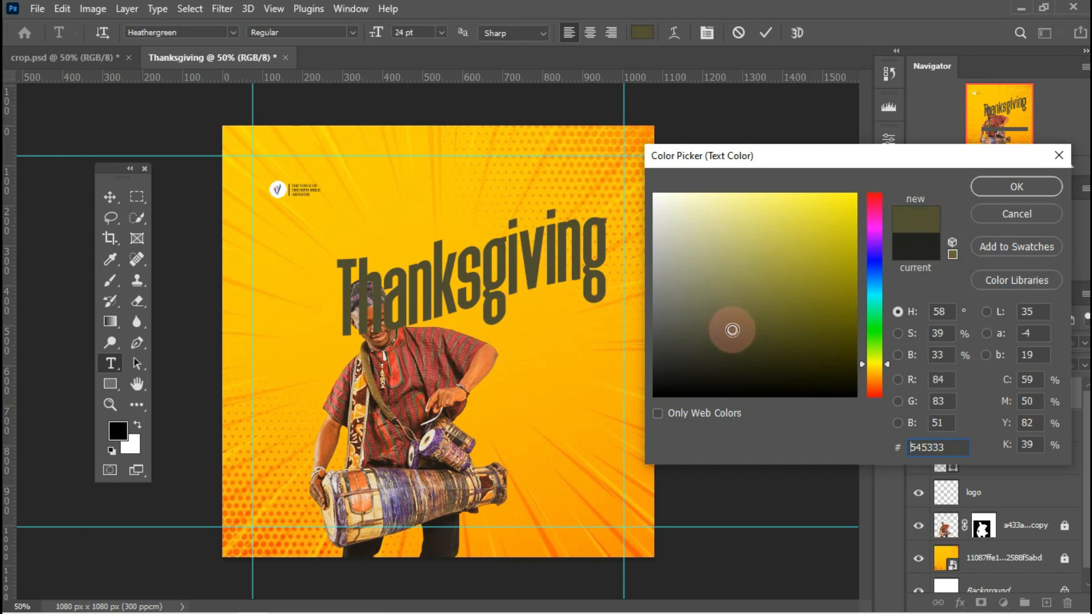
pyautogui.moveTo(732, 330)
pyautogui.mouseDown()
pyautogui.moveTo(736, 310)
pyautogui.moveTo(745, 318)
pyautogui.mouseUp()
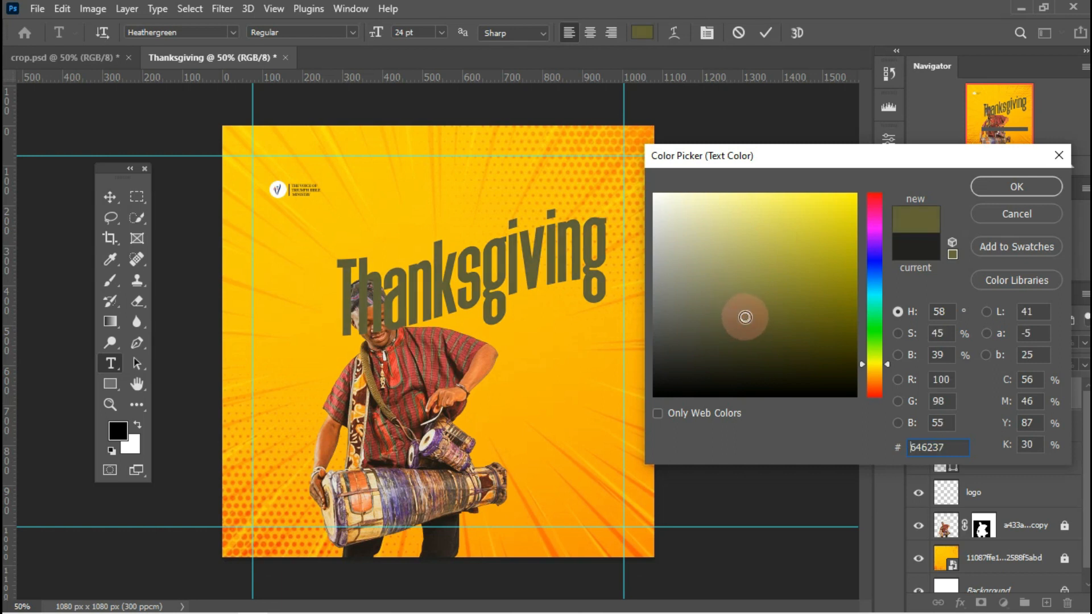
pyautogui.moveTo(736, 322); pyautogui.dragTo(737, 336)
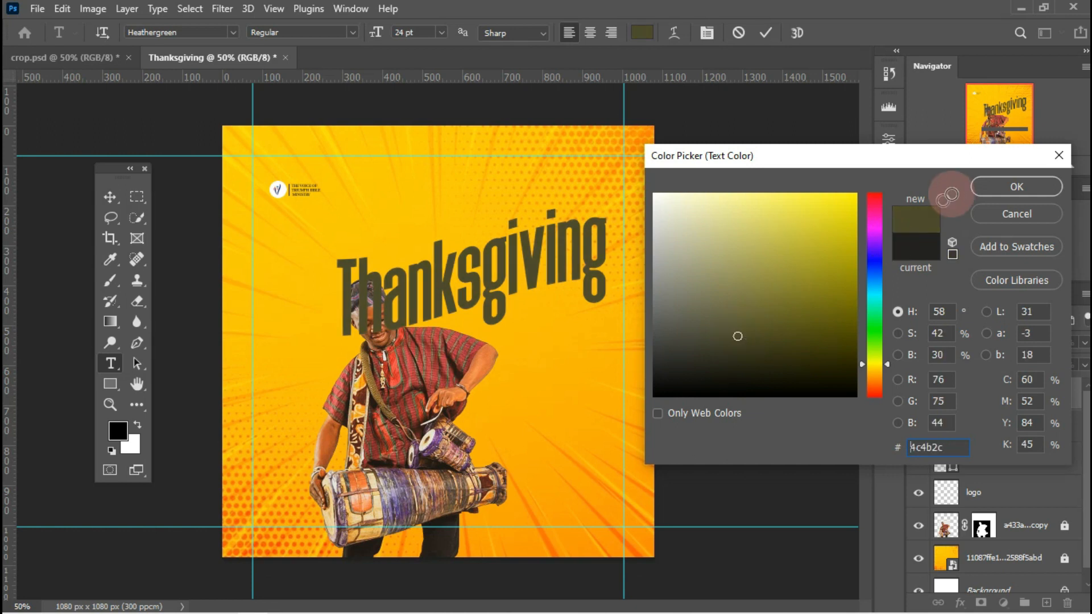
pyautogui.click(989, 187)
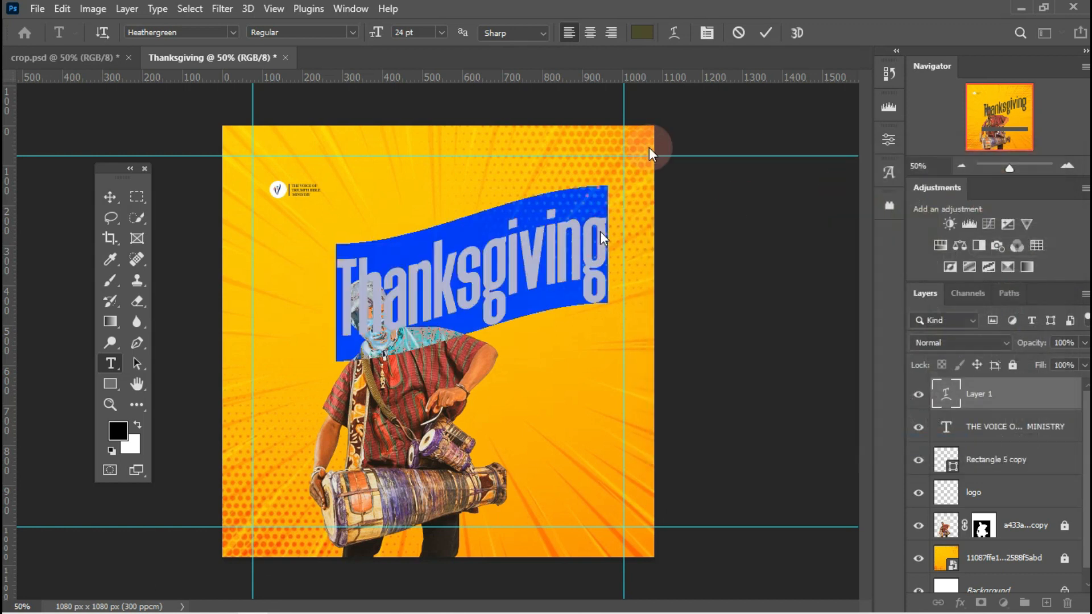
# Scale the "8:30 am" text to about 66% and place it directly above the venue address, aligned with its right edge.
pyautogui.click(765, 34)
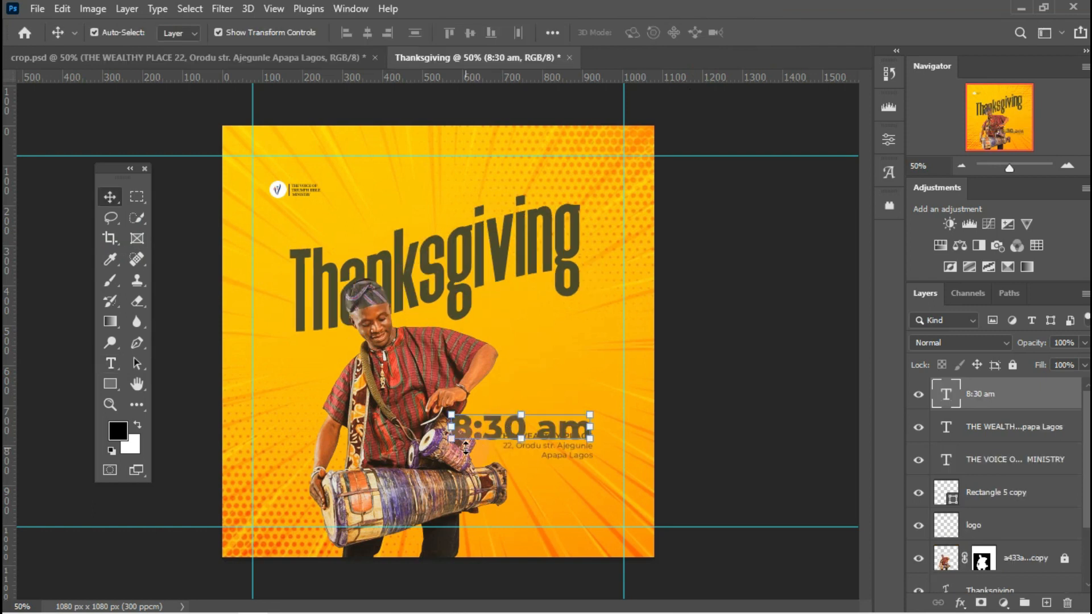
pyautogui.moveTo(451, 442); pyautogui.dragTo(474, 431)
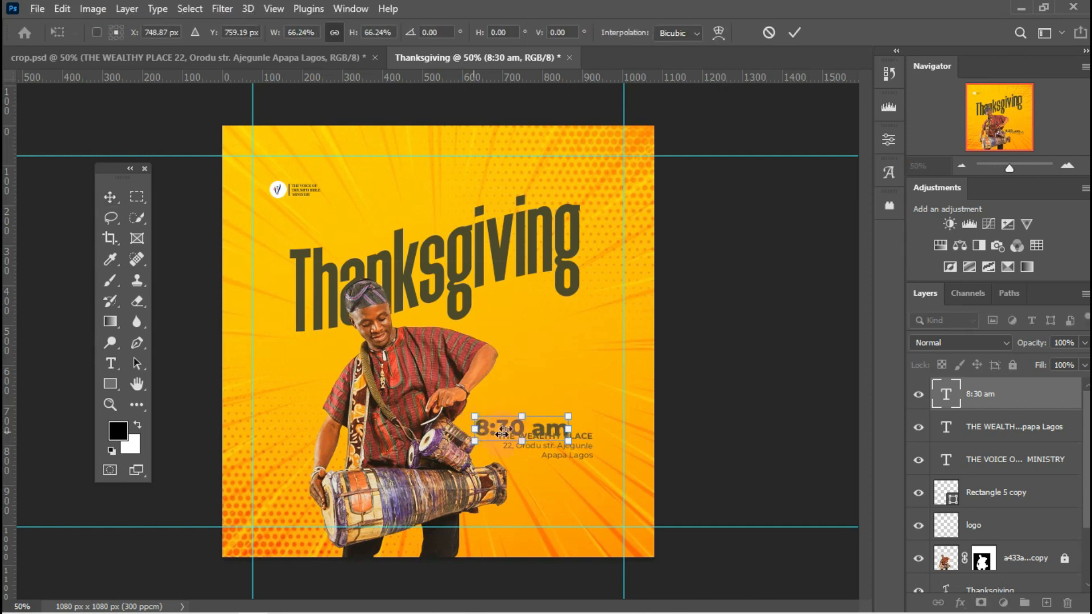
pyautogui.moveTo(504, 424); pyautogui.dragTo(528, 407)
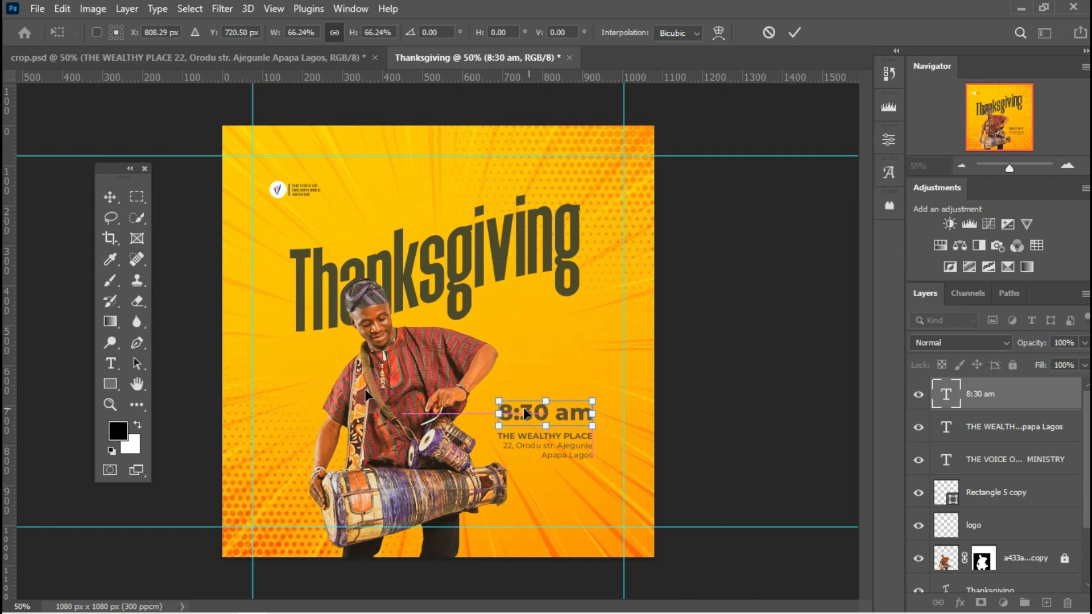
# Create a 100 px circle above the Thanksgiving headline with the Ellipse tool.
pyautogui.click(129, 366)
pyautogui.click(120, 390)
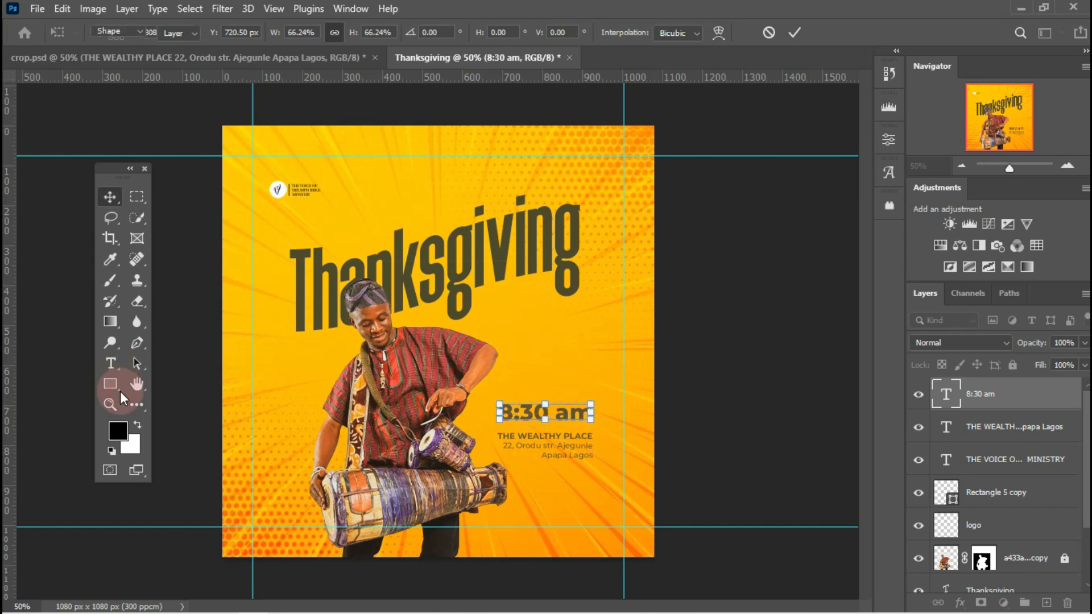
pyautogui.click(121, 391)
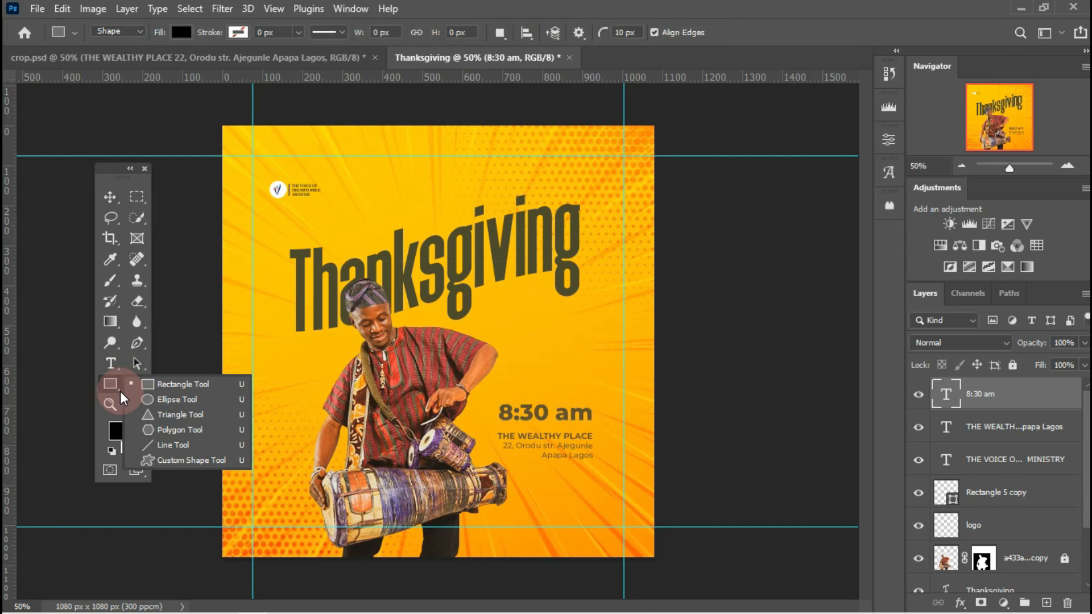
pyautogui.click(151, 399)
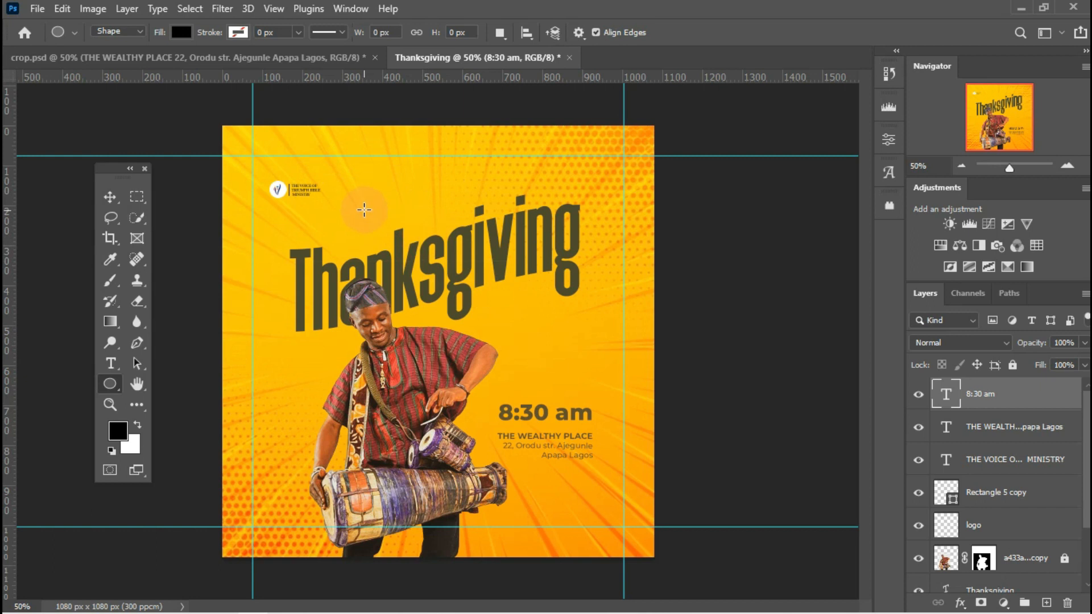
pyautogui.moveTo(363, 209); pyautogui.dragTo(421, 249)
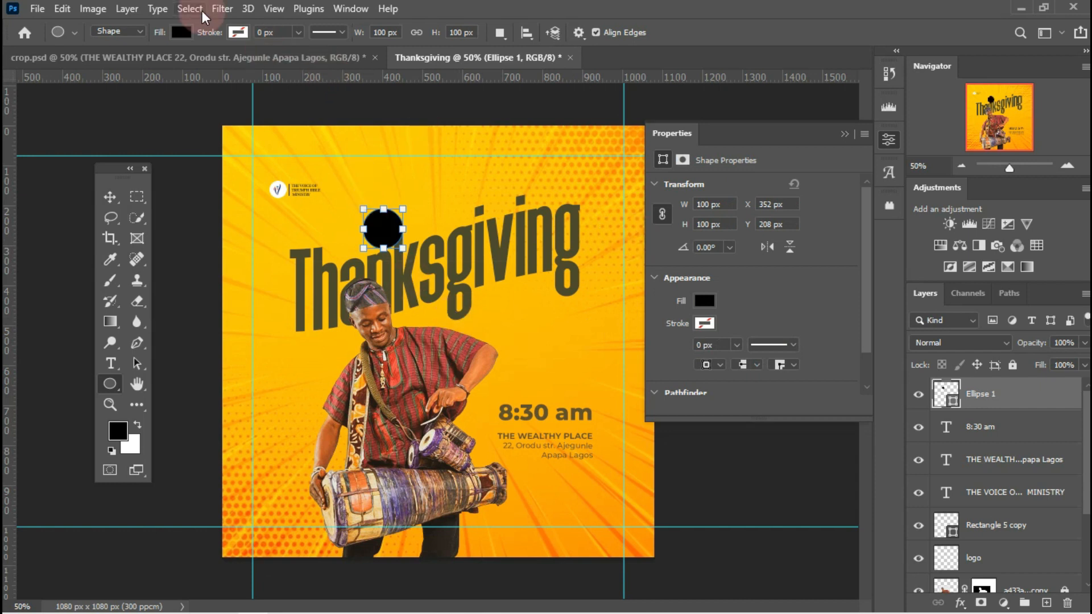
# Fill the circle with a dark red, starting from a colour sampled on the drummer's shirt.
pyautogui.click(178, 36)
pyautogui.click(282, 63)
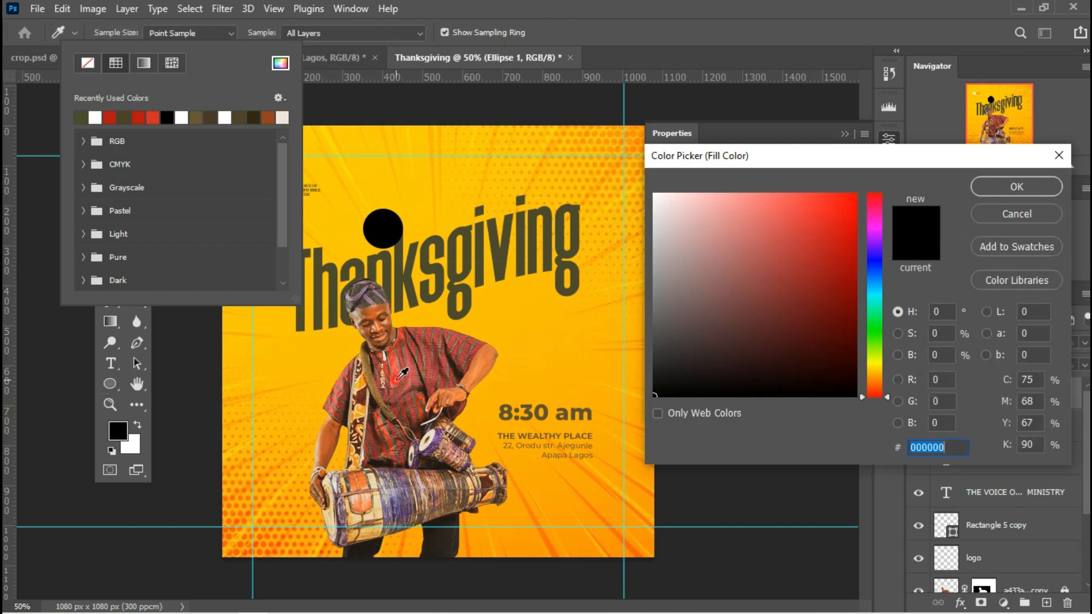
pyautogui.click(399, 378)
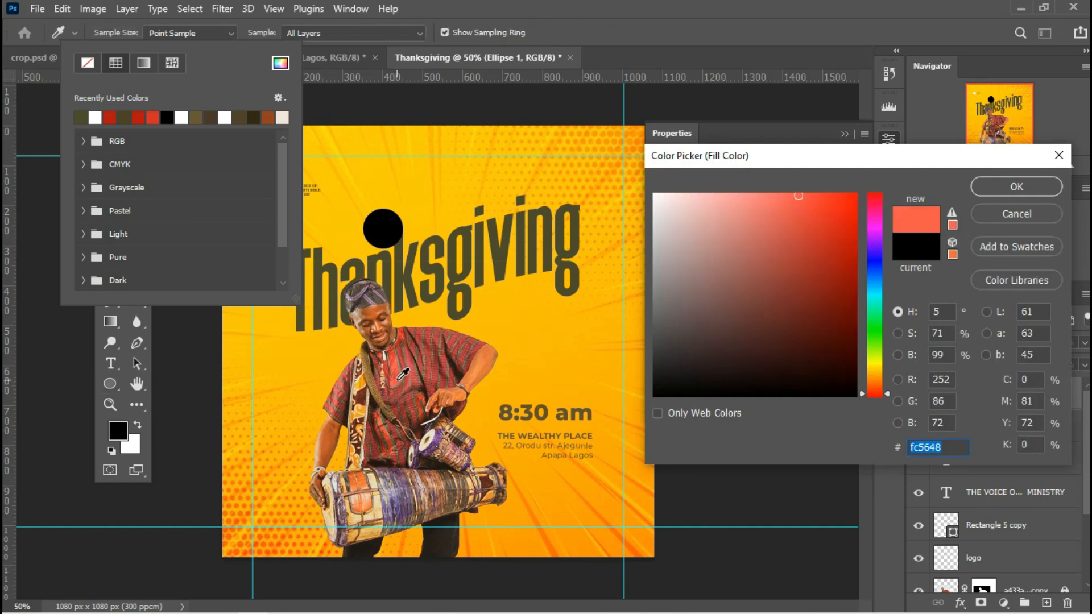
pyautogui.click(400, 372)
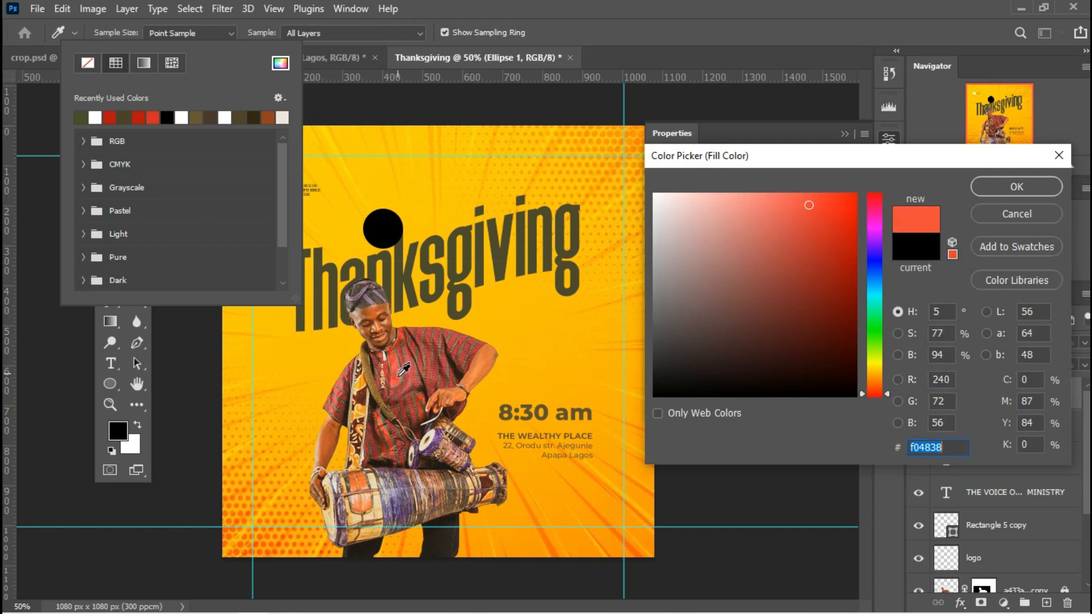
pyautogui.click(400, 379)
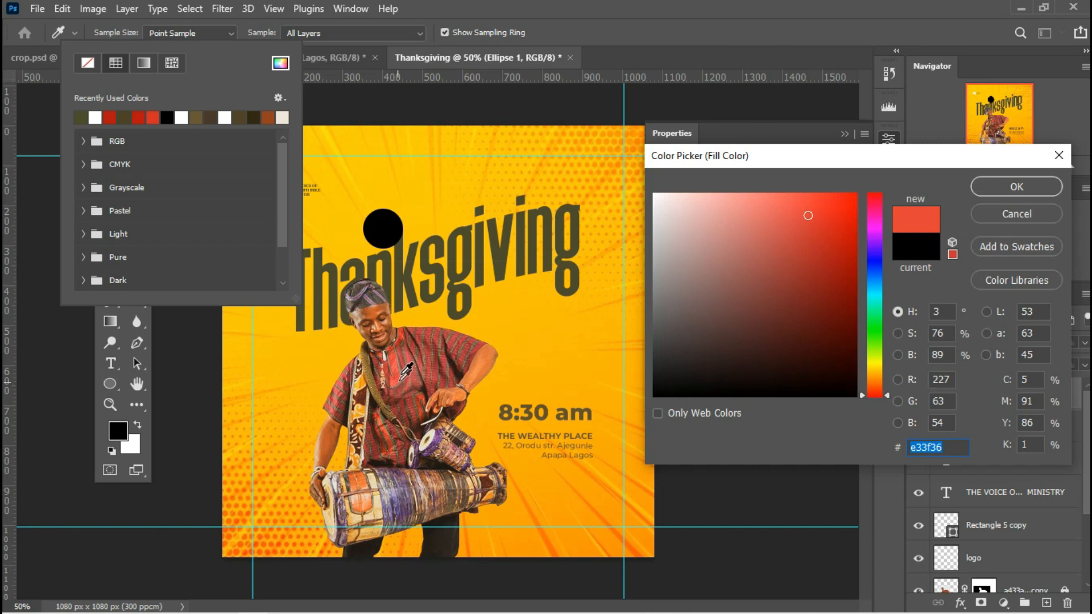
pyautogui.click(401, 358)
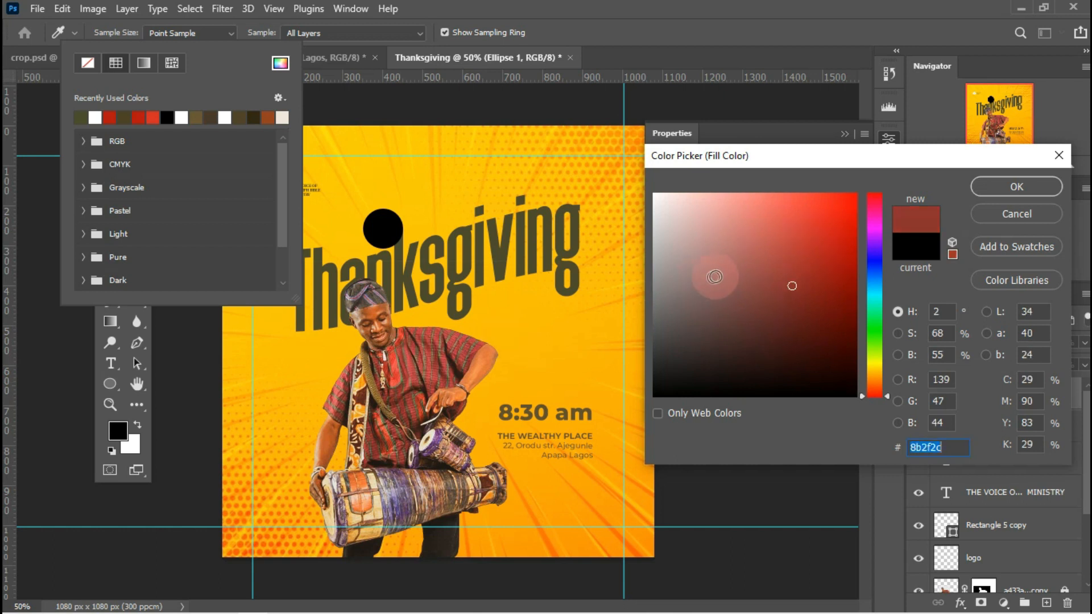
pyautogui.click(807, 316)
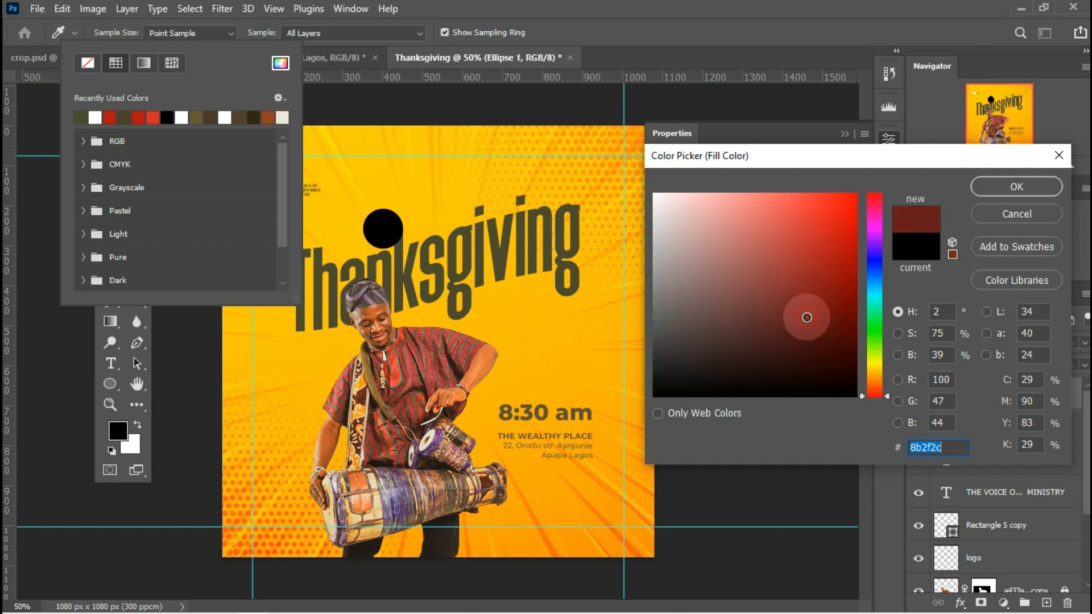
pyautogui.click(812, 309)
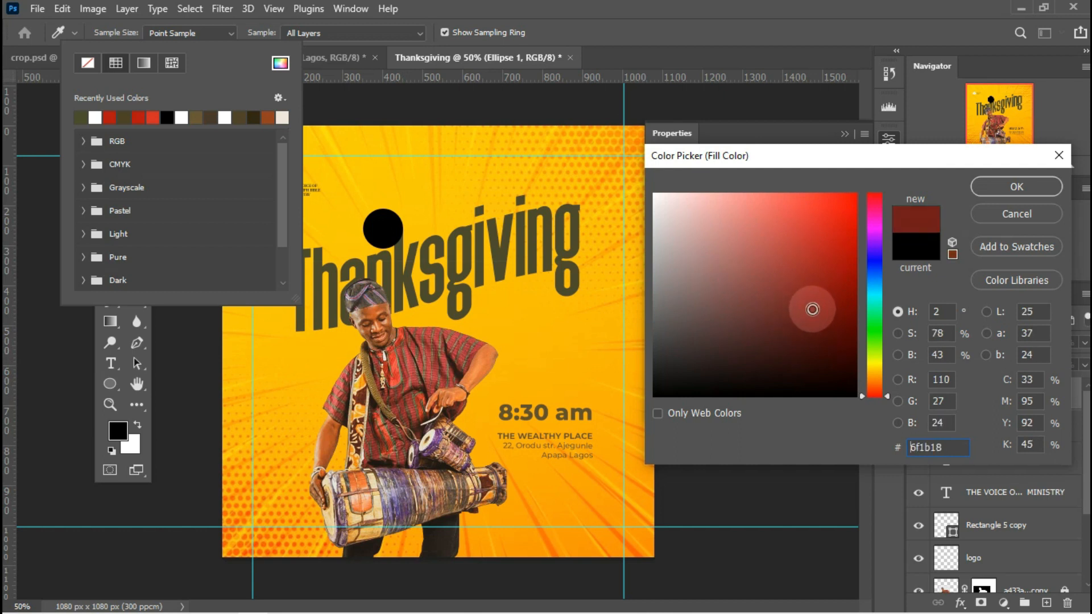
pyautogui.click(819, 328)
pyautogui.click(995, 185)
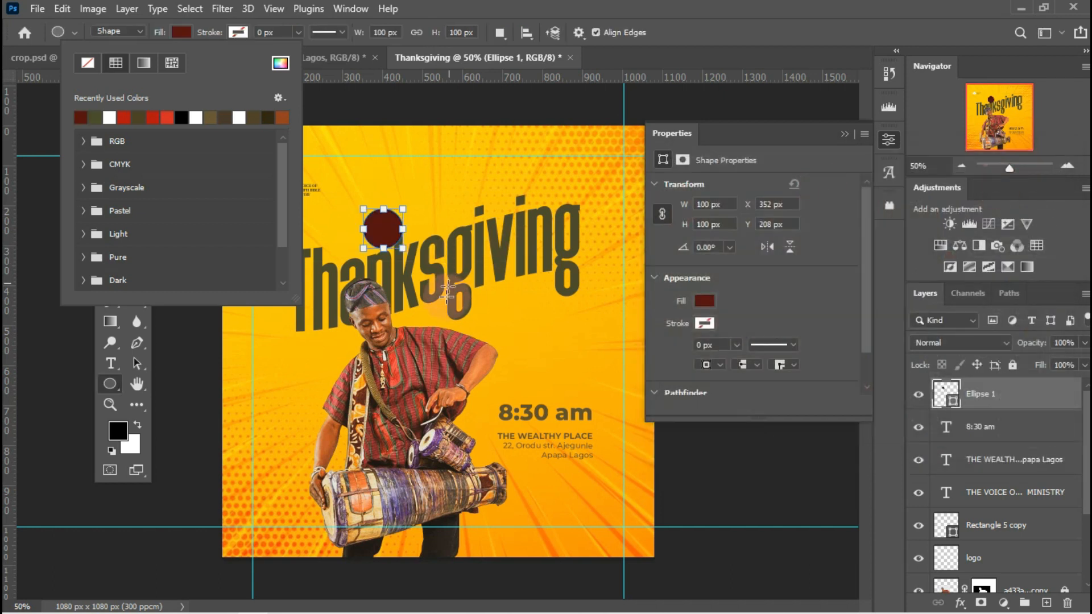
# Fill the circle with the bright red from the recently used colours and put the shape properties away.
pyautogui.click(723, 310)
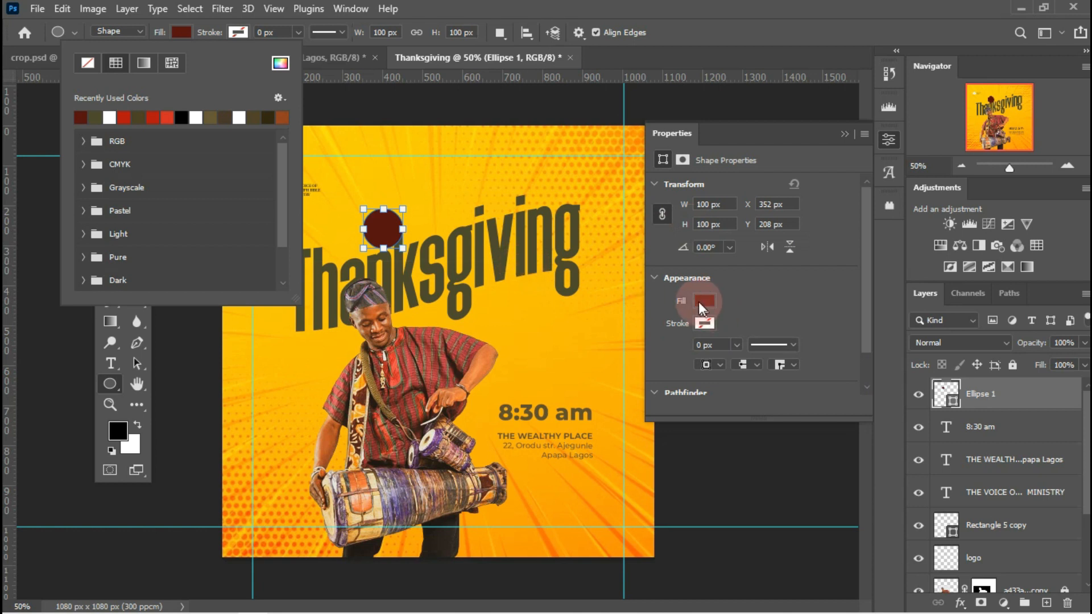
pyautogui.click(700, 301)
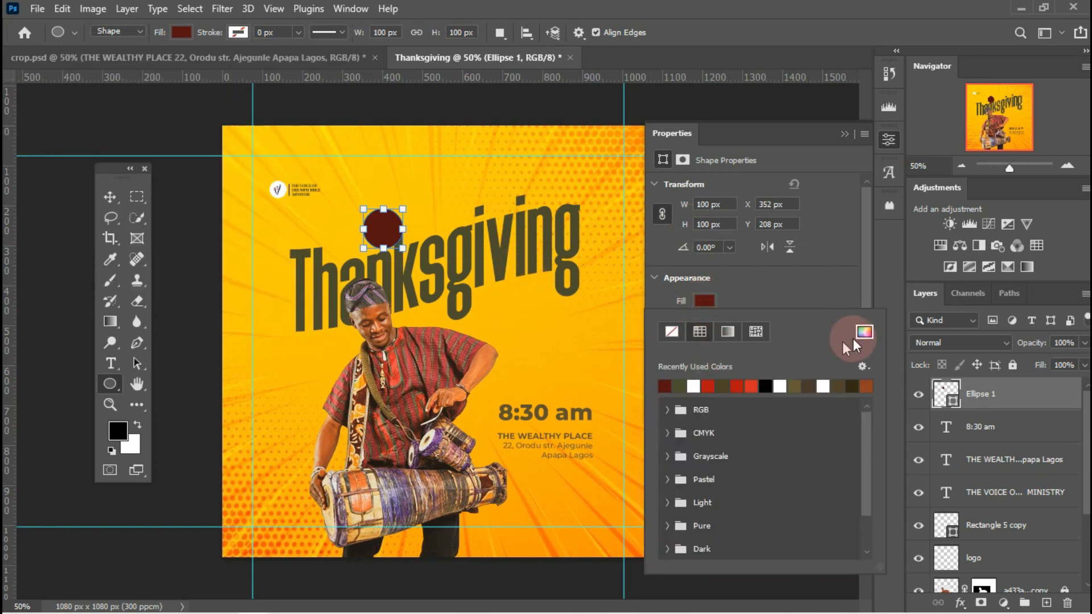
pyautogui.click(708, 385)
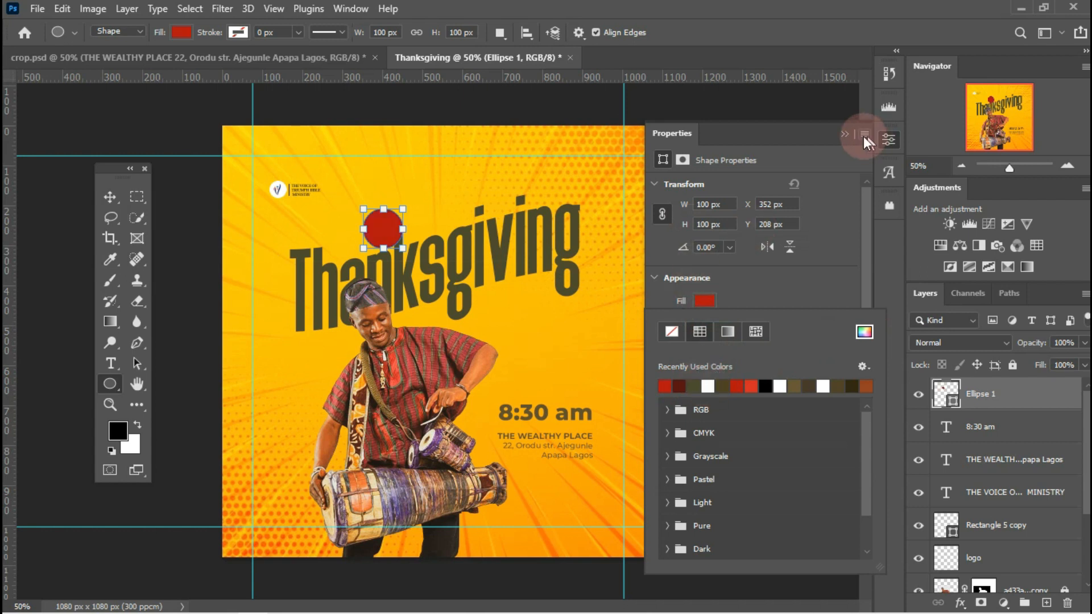
pyautogui.click(843, 135)
pyautogui.click(844, 135)
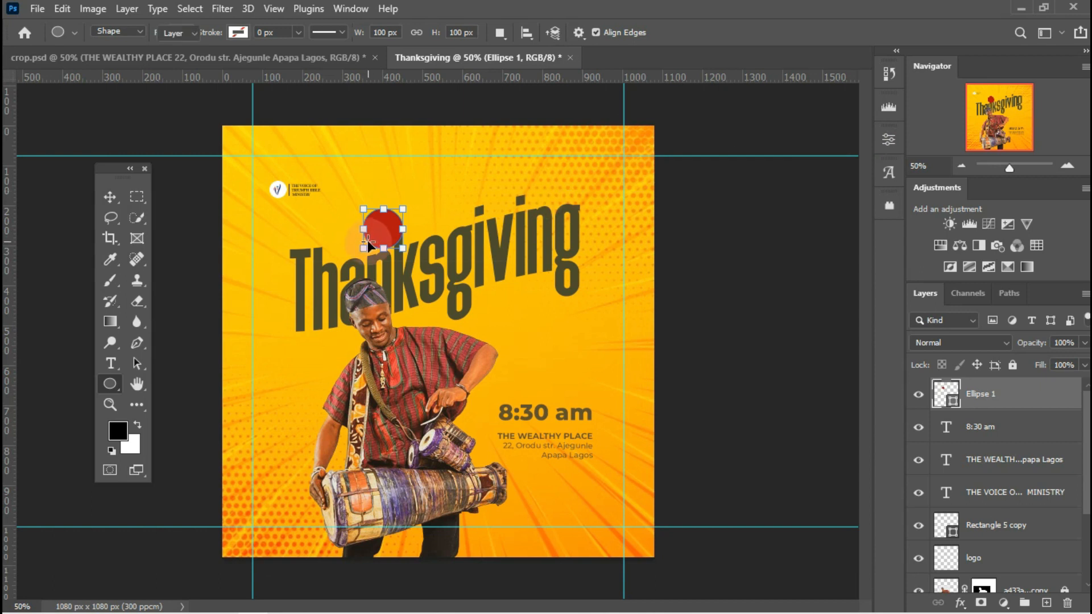
# Place the circle's layer just below the "8:30 am" layer and move the circle over the digits of the time.
pyautogui.press('v')
pyautogui.moveTo(1035, 392); pyautogui.dragTo(1033, 433)
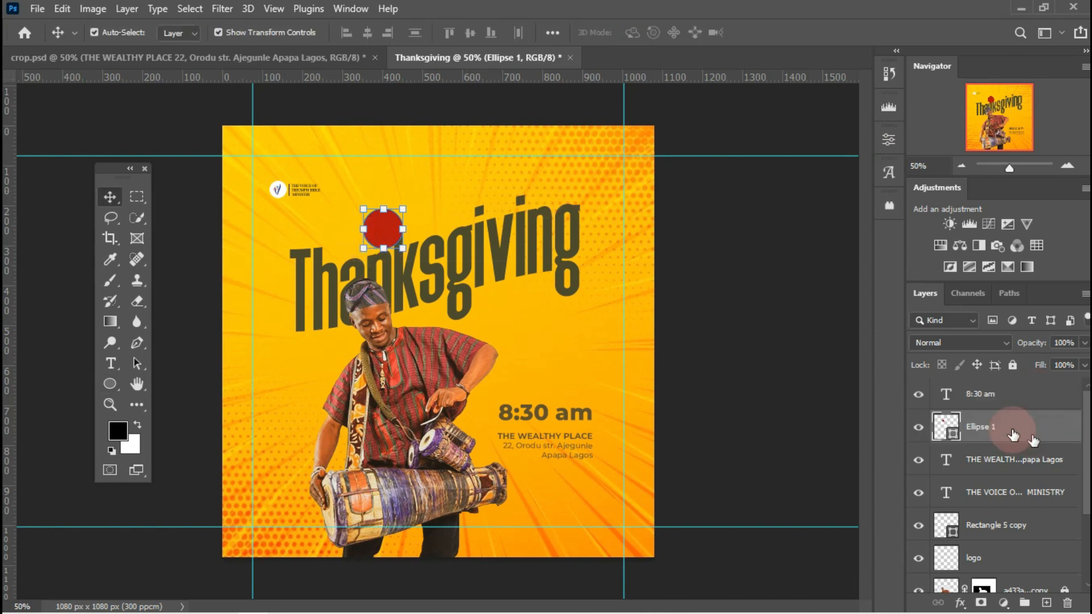
pyautogui.moveTo(380, 224); pyautogui.dragTo(524, 404)
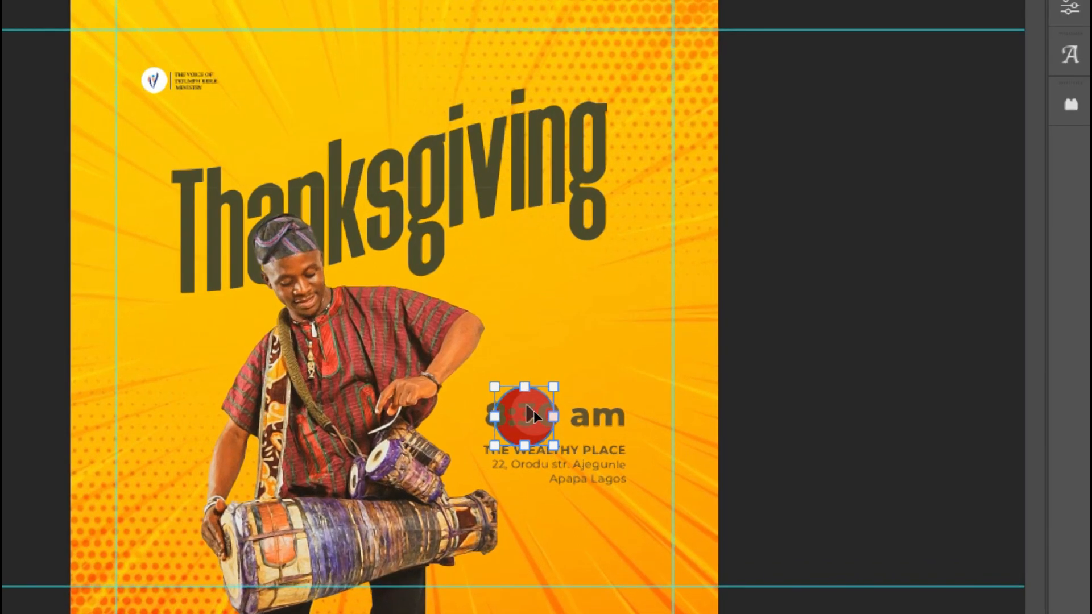
# Shift the "8:30 am" text slightly and scale it down so its right edge lines up with the address below.
pyautogui.click(583, 418)
pyautogui.moveTo(583, 418)
pyautogui.mouseDown()
pyautogui.moveTo(605, 424)
pyautogui.moveTo(596, 424)
pyautogui.mouseUp()
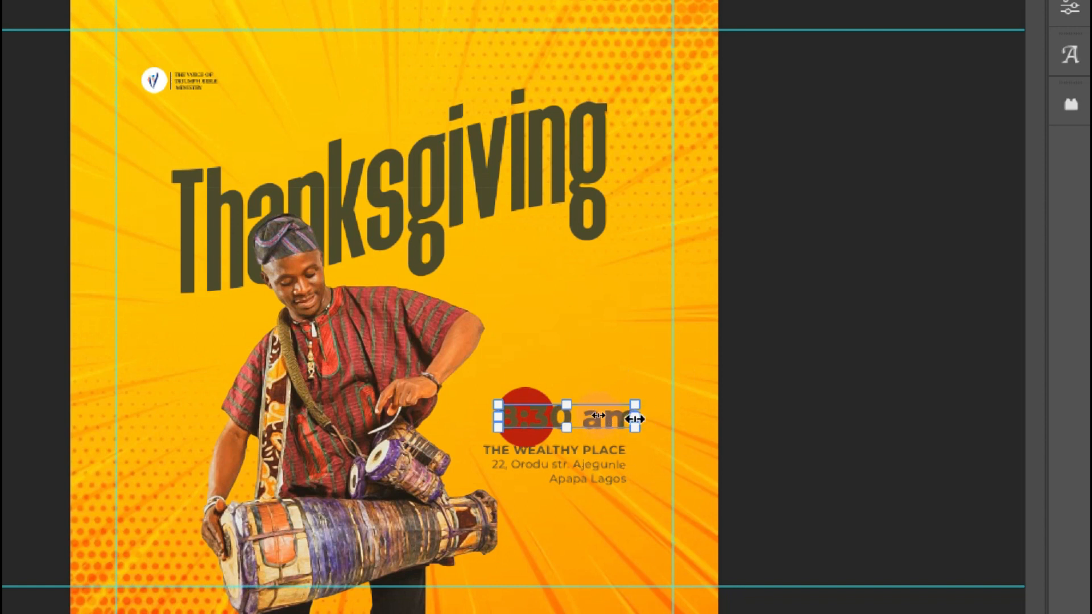
pyautogui.moveTo(629, 420); pyautogui.dragTo(616, 422)
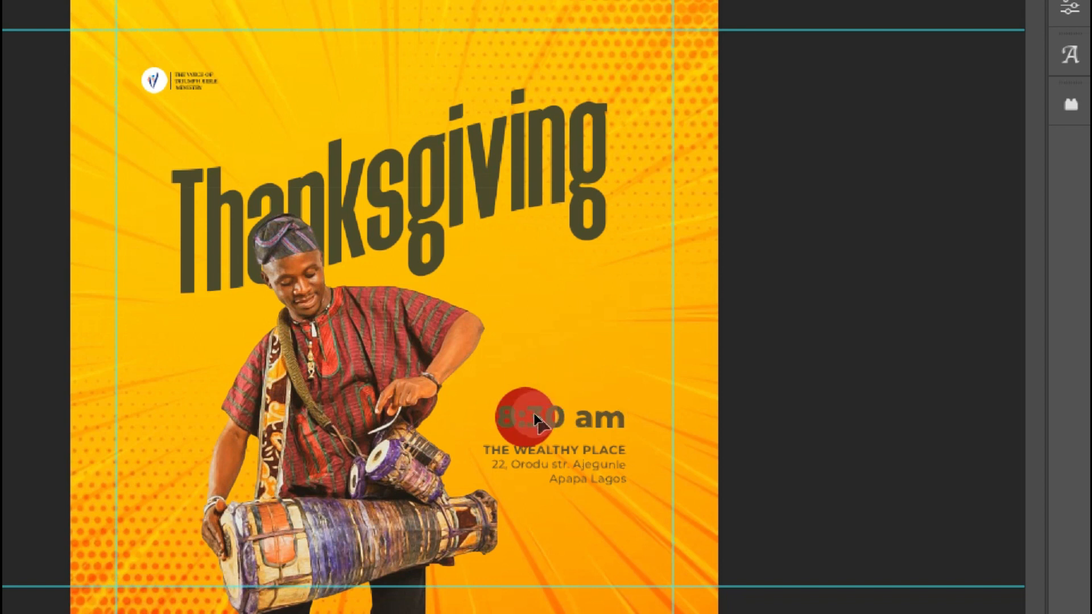
pyautogui.press('Return')
# Colour the "8:30" part of the time text white #ffffff.
pyautogui.tripleClick(537, 413)
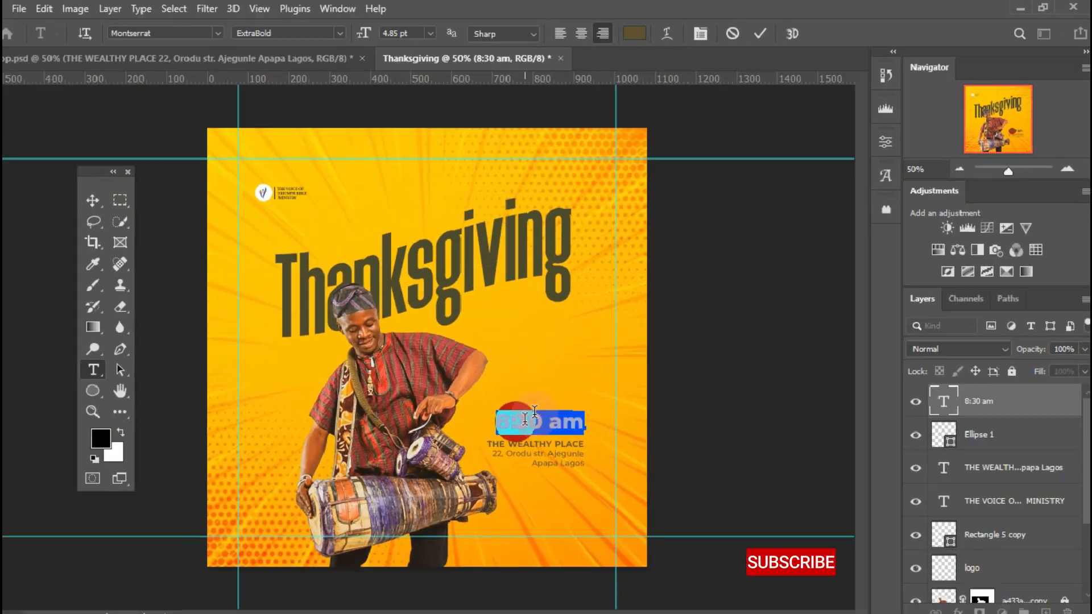
pyautogui.moveTo(552, 417); pyautogui.dragTo(505, 413)
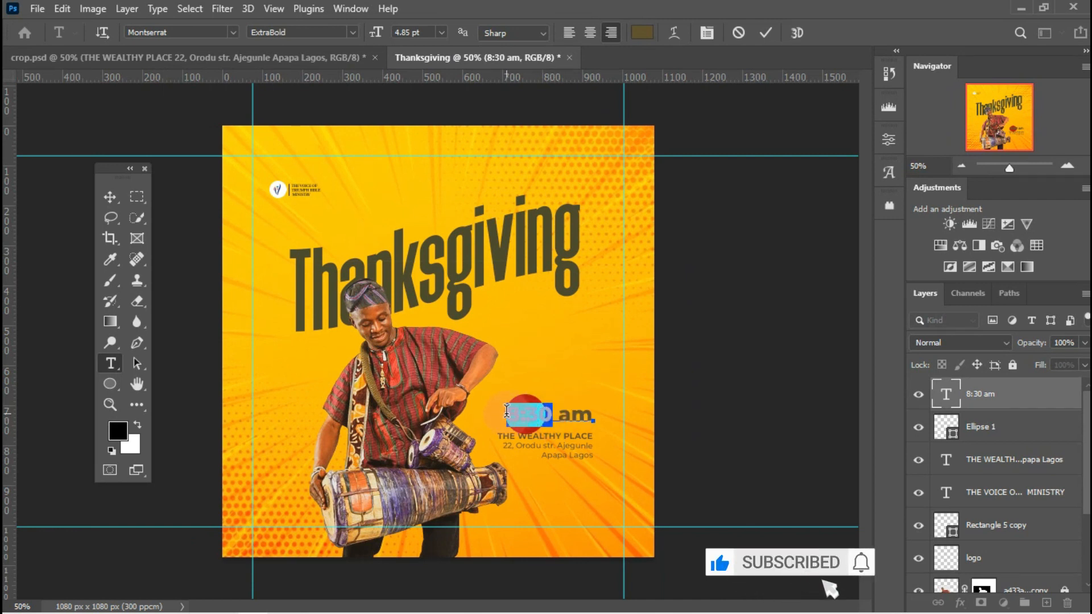
pyautogui.click(645, 33)
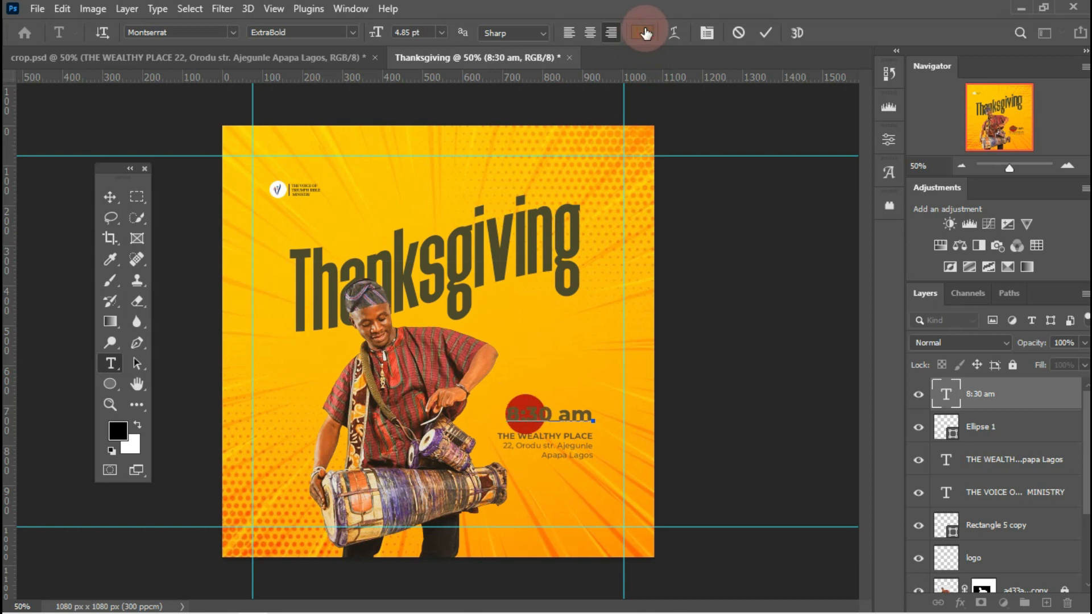
pyautogui.moveTo(678, 226); pyautogui.dragTo(654, 193)
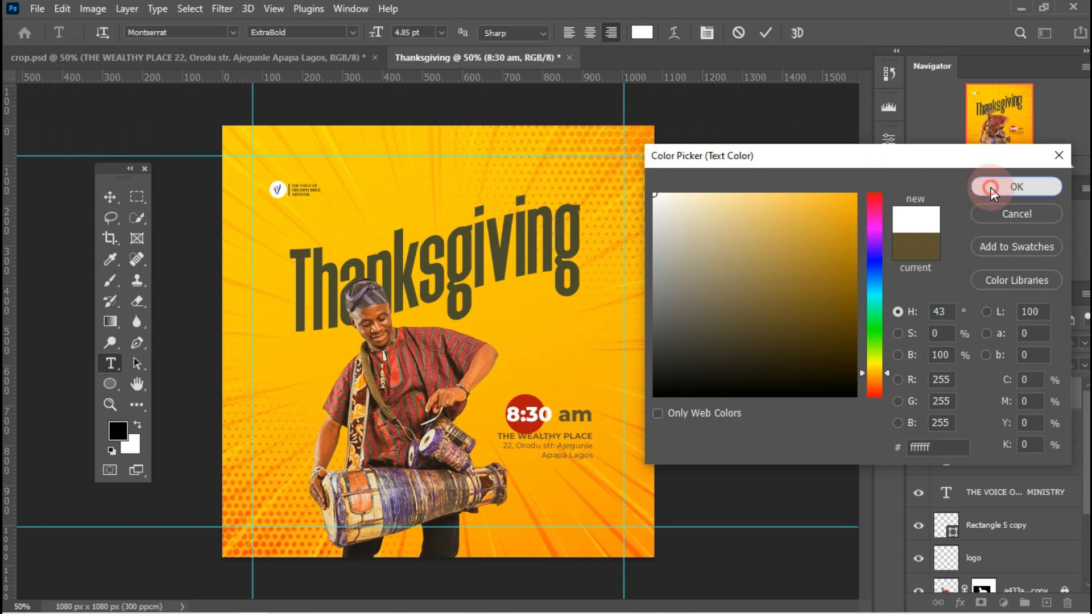
pyautogui.click(1006, 187)
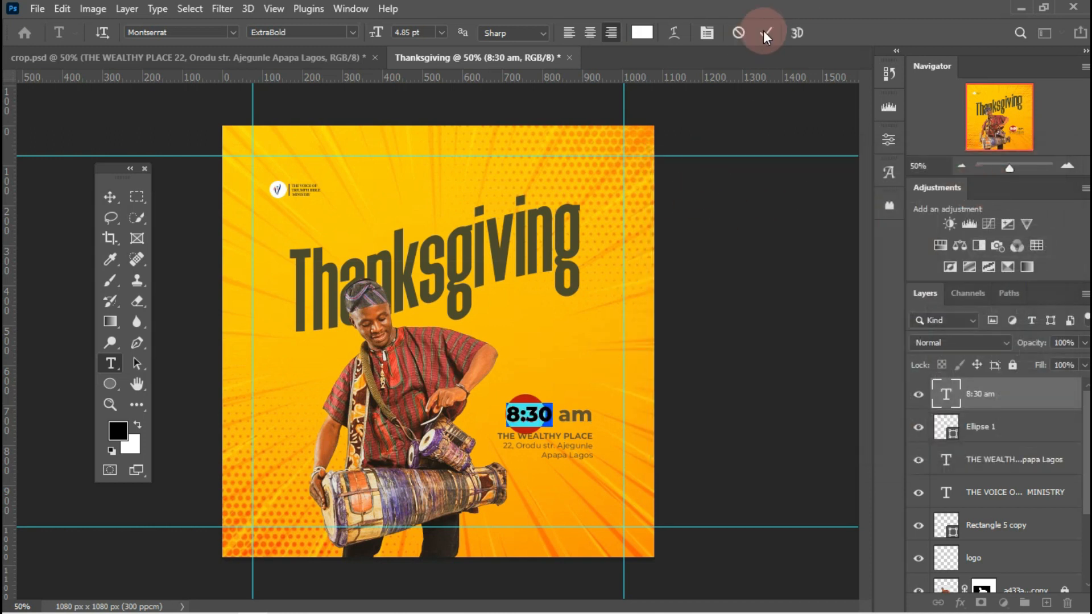
# Colour the "am" part of the time text with the red sampled from the circle and commit the text edit.
pyautogui.moveTo(560, 416); pyautogui.dragTo(605, 409)
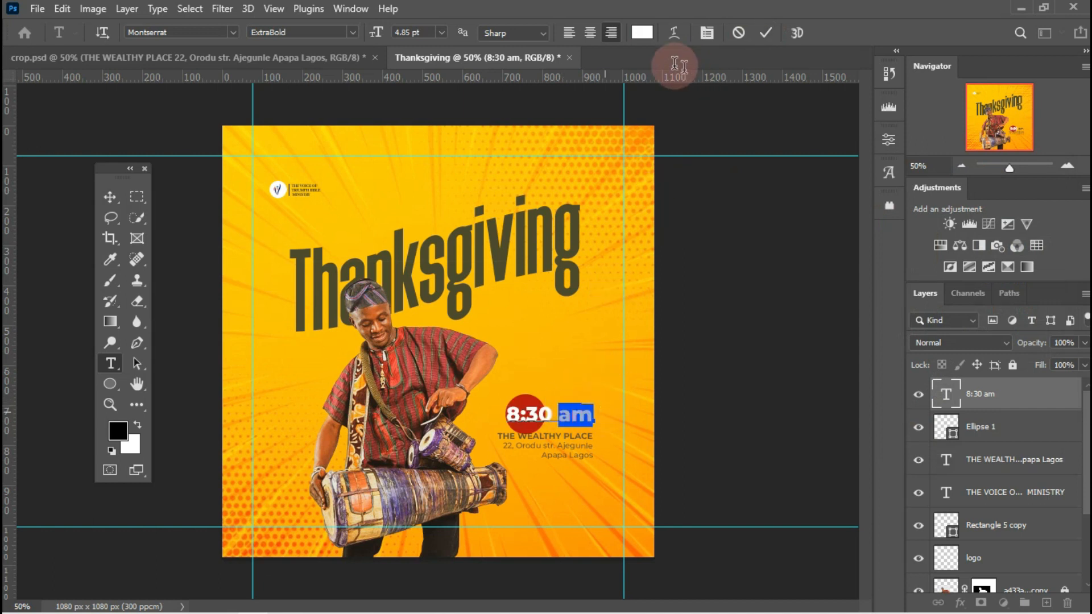
pyautogui.click(641, 35)
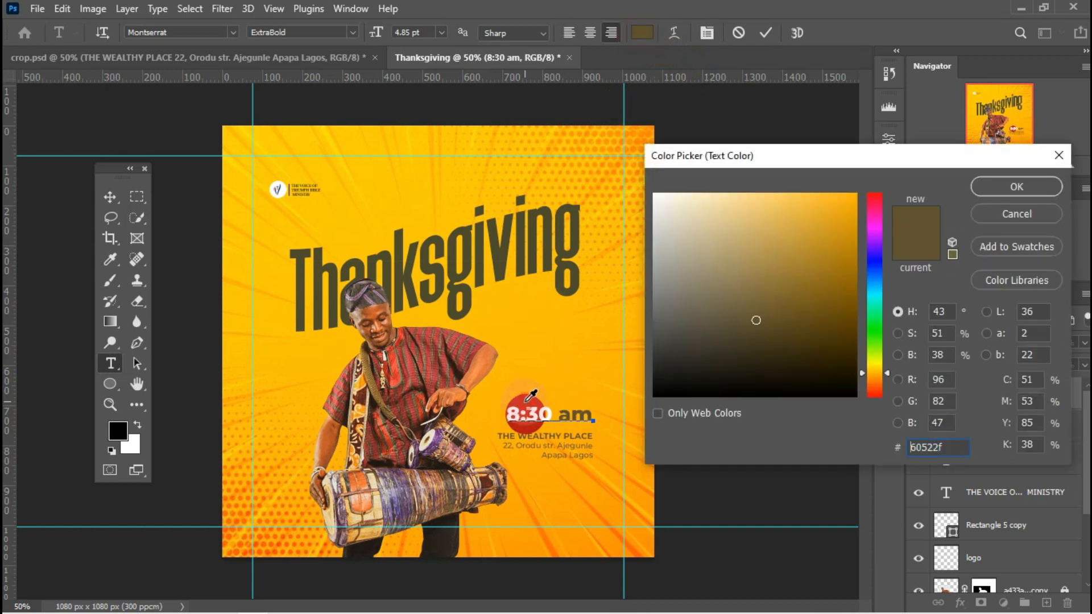
pyautogui.click(527, 401)
pyautogui.click(984, 193)
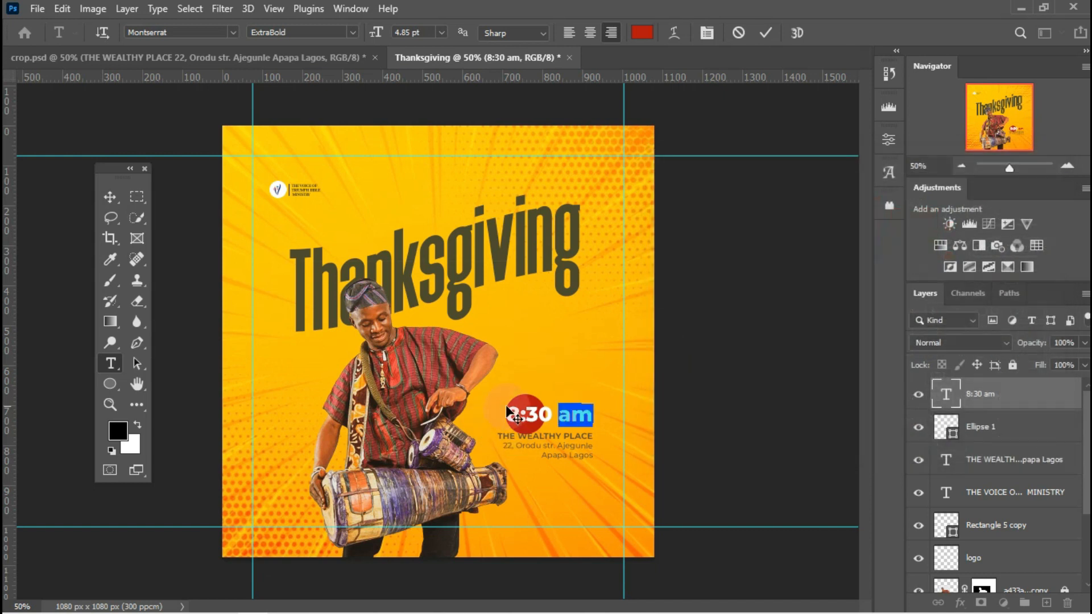
pyautogui.click(766, 34)
pyautogui.click(549, 455)
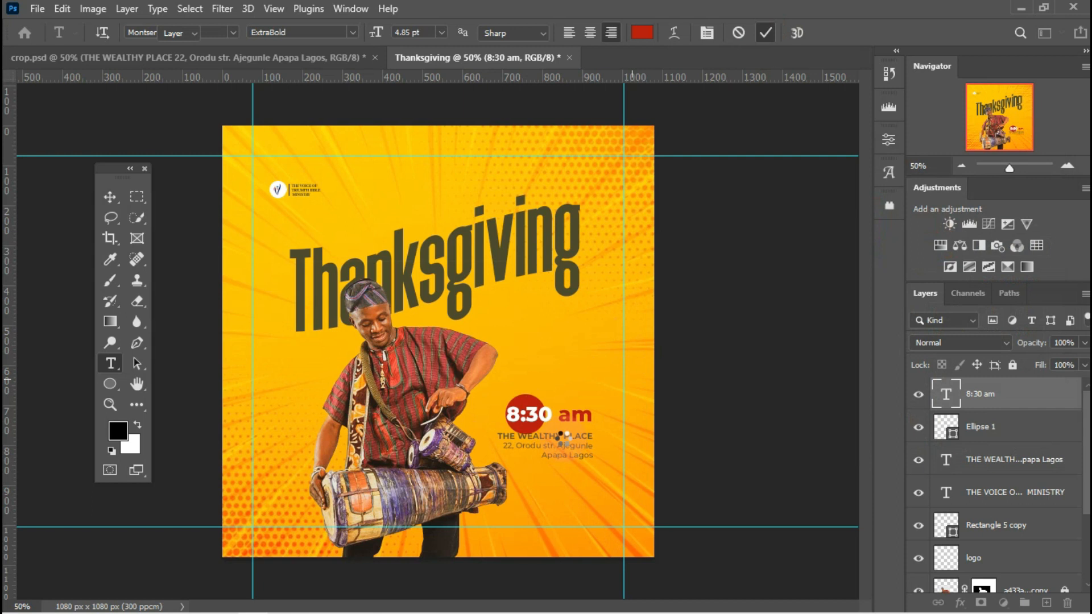
# Scale the "8:30 am" text down to 86.56%, keeping its right edge aligned with the address.
pyautogui.press('v')
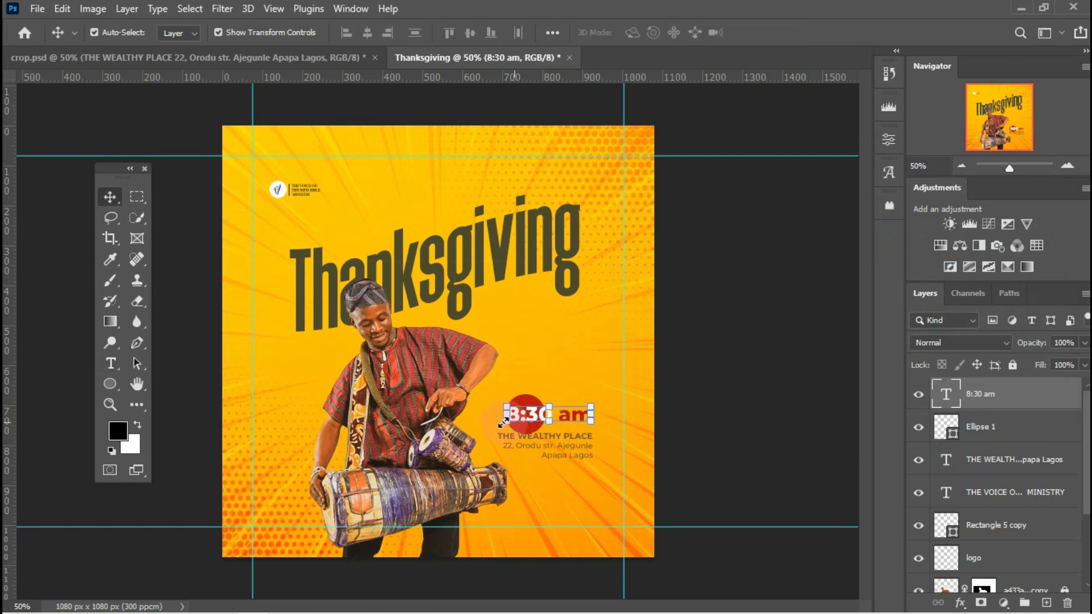
pyautogui.moveTo(503, 421); pyautogui.dragTo(514, 422)
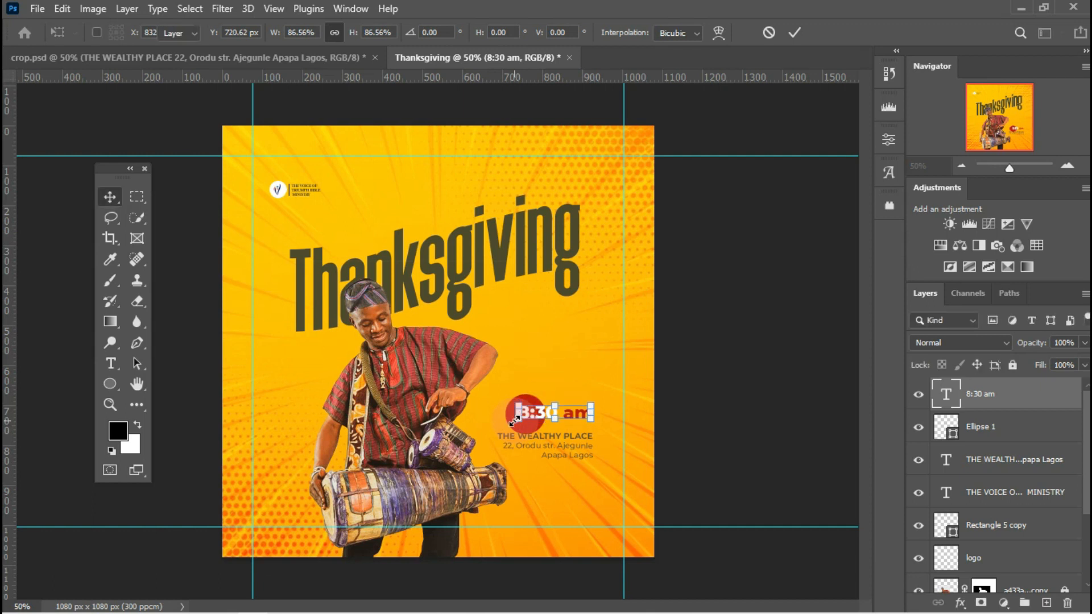
pyautogui.press('Return')
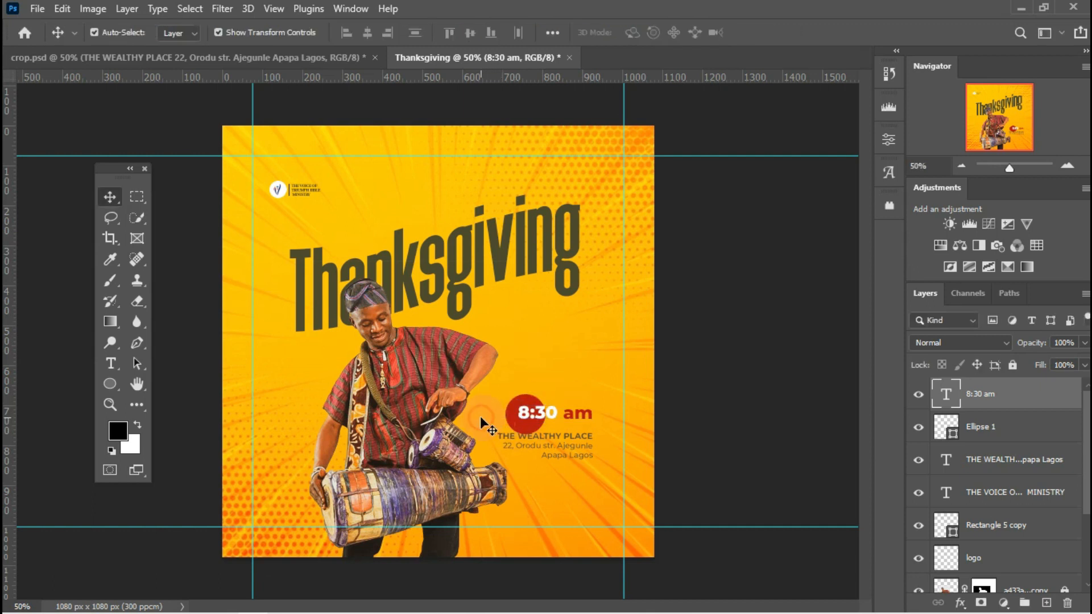
# Move the red circle right so it sits behind "8:30", and scale the "8:30 am" text down to 82.81%.
pyautogui.moveTo(518, 423); pyautogui.dragTo(527, 424)
pyautogui.click(672, 407)
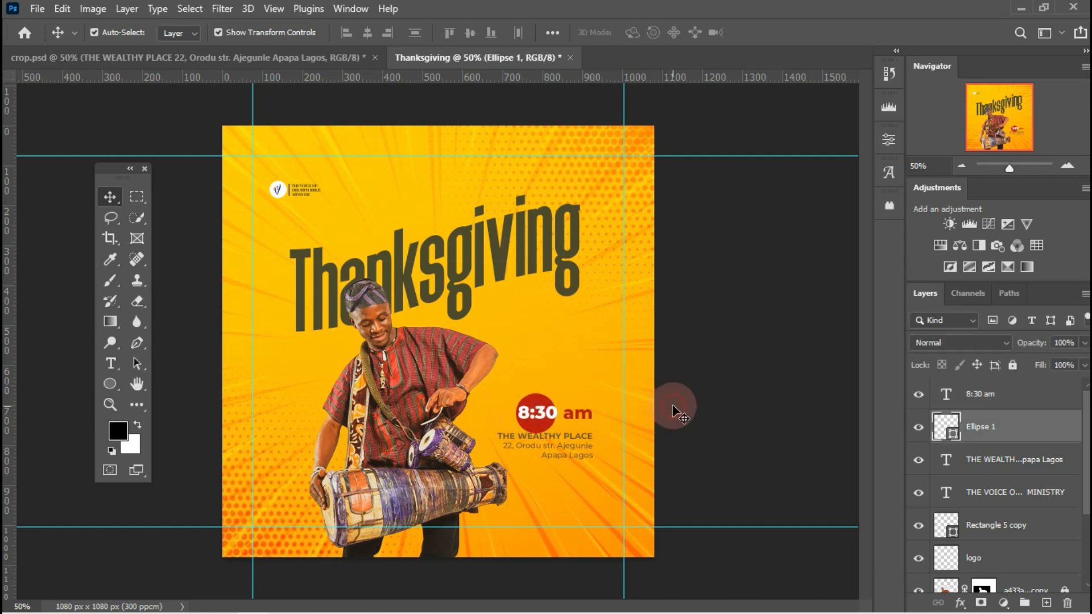
pyautogui.click(567, 421)
pyautogui.click(567, 422)
pyautogui.moveTo(594, 415); pyautogui.dragTo(584, 416)
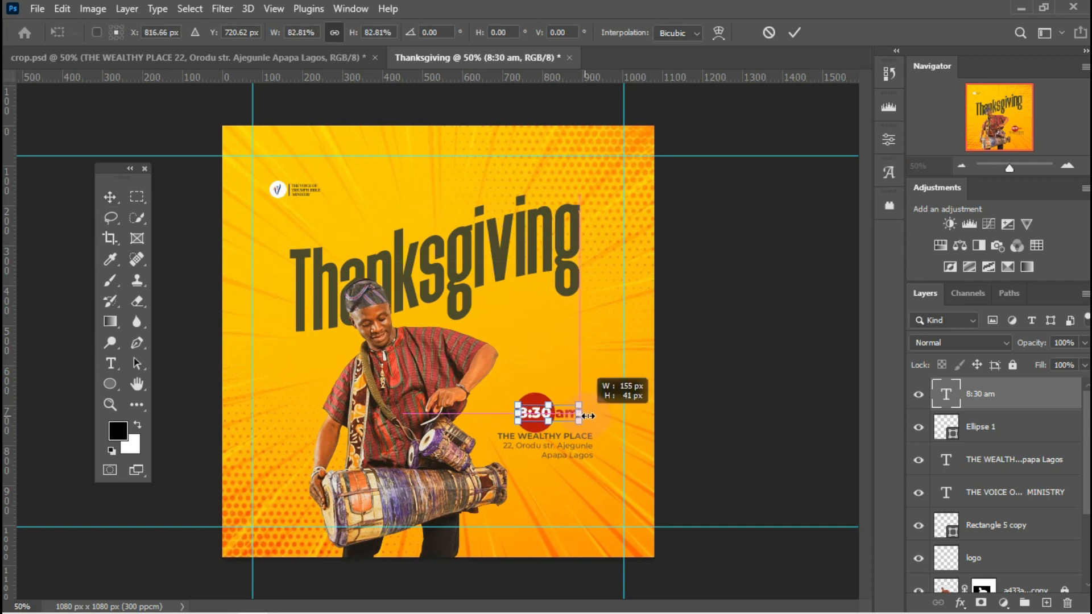
pyautogui.moveTo(587, 416); pyautogui.dragTo(589, 416)
pyautogui.hotkey('ctrl', 'z')
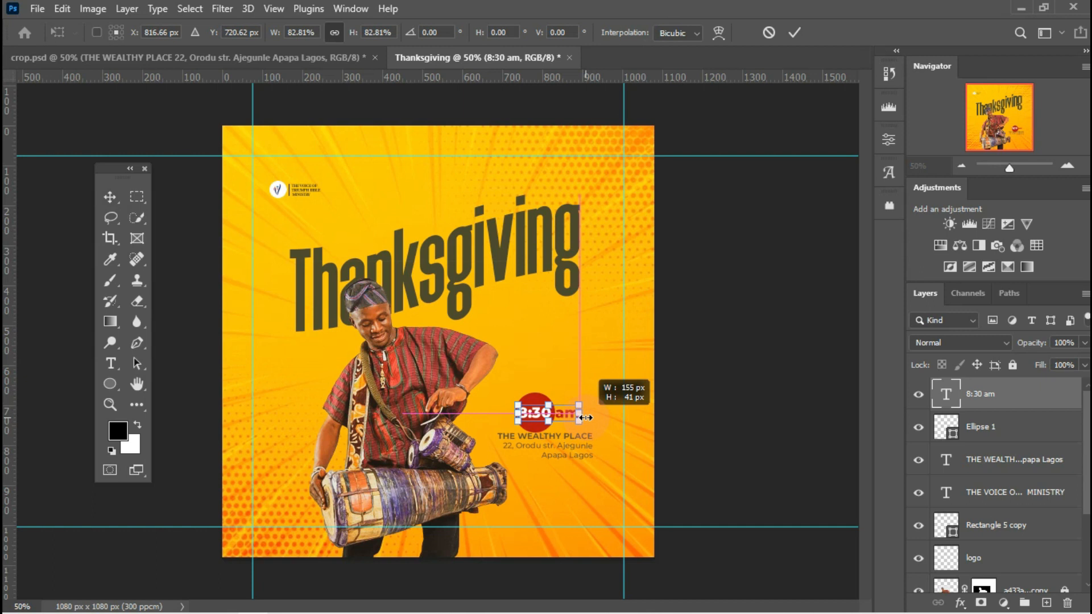
pyautogui.click(753, 160)
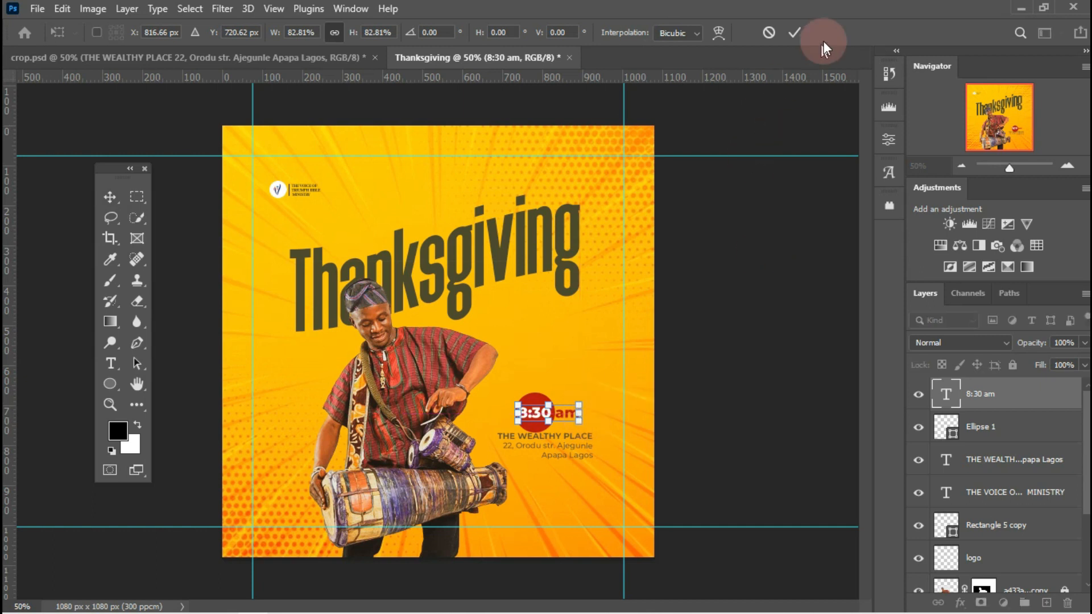
pyautogui.click(793, 33)
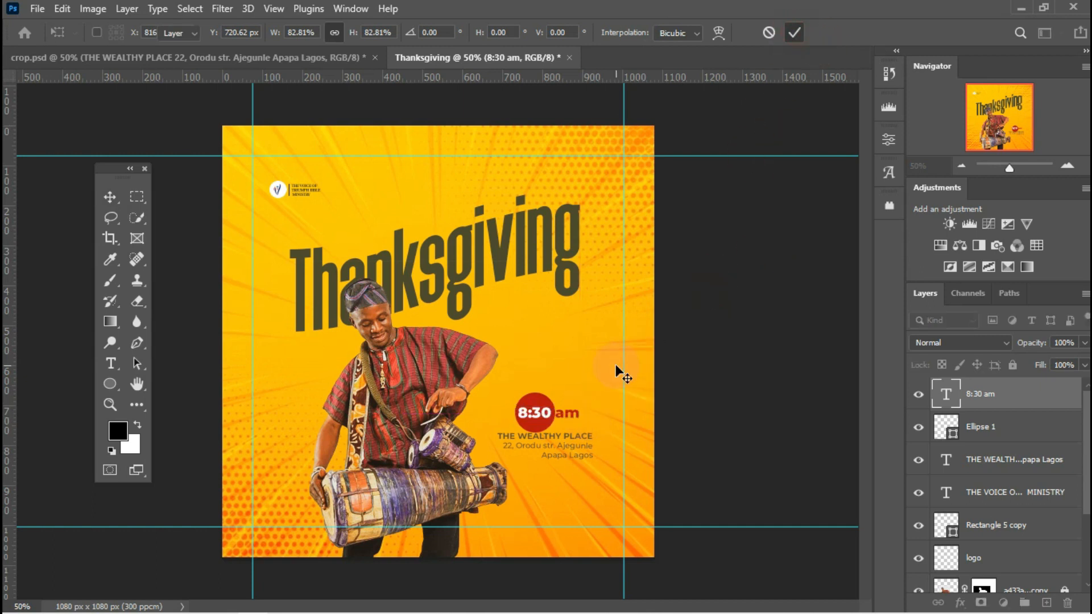
# Scale the red circle to 100.43%, and move it together with the time text up and right to align with the address's right edge.
pyautogui.click(550, 428)
pyautogui.moveTo(535, 435); pyautogui.dragTo(534, 433)
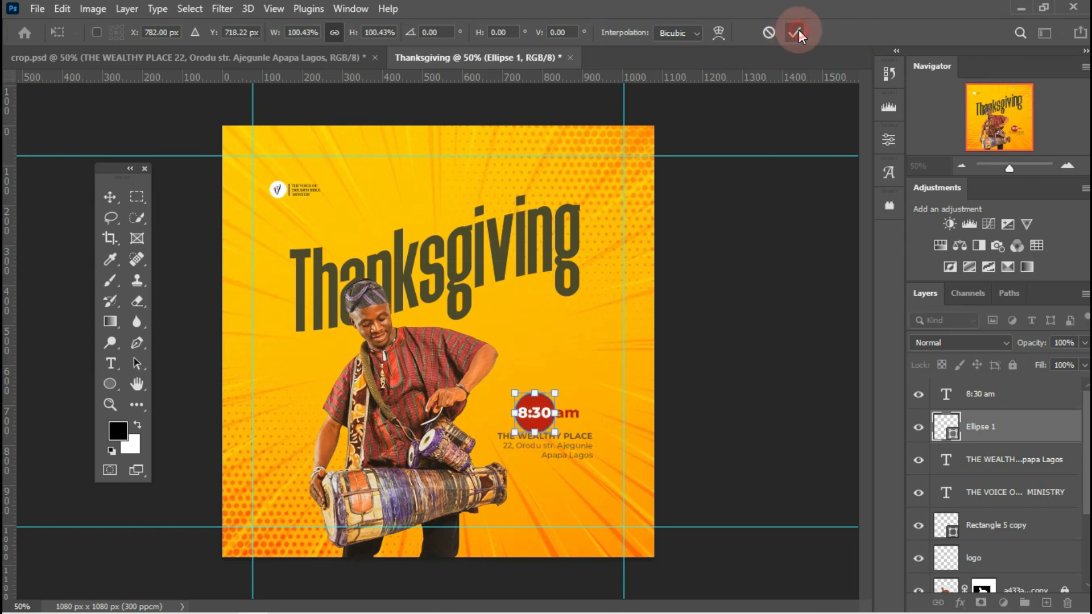
pyautogui.click(670, 400)
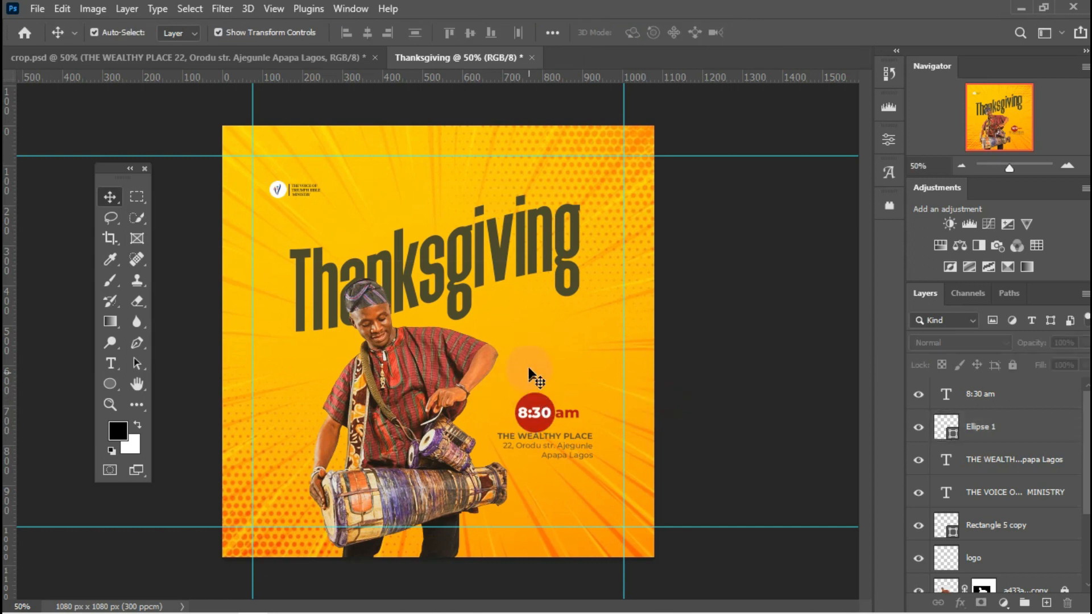
pyautogui.moveTo(509, 377); pyautogui.dragTo(571, 403)
pyautogui.click(651, 377)
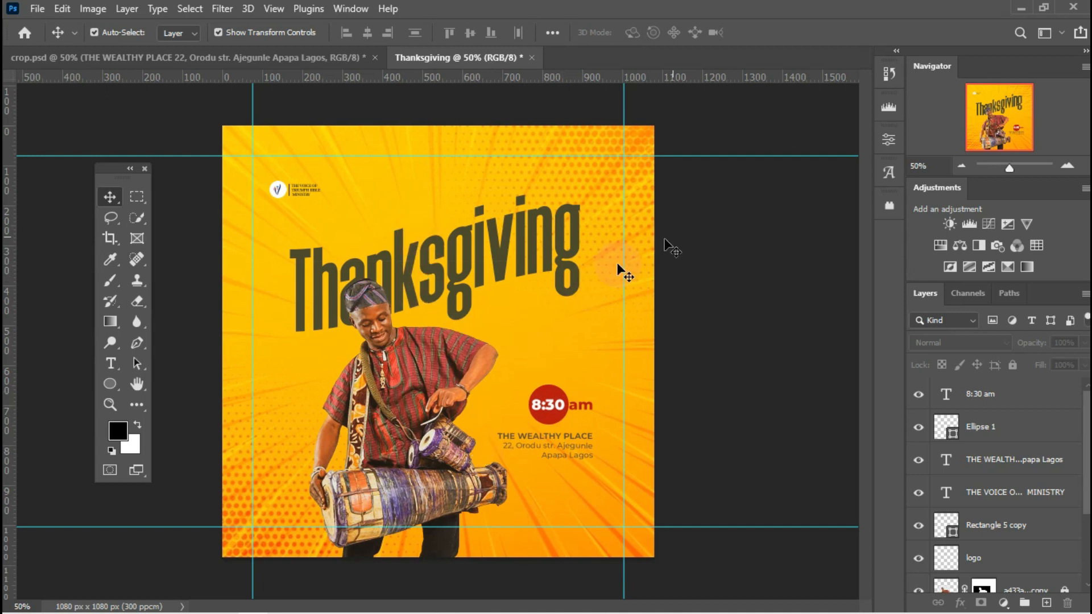
# Duplicate the venue address text layer and place the copy just below the original address.
pyautogui.click(542, 451)
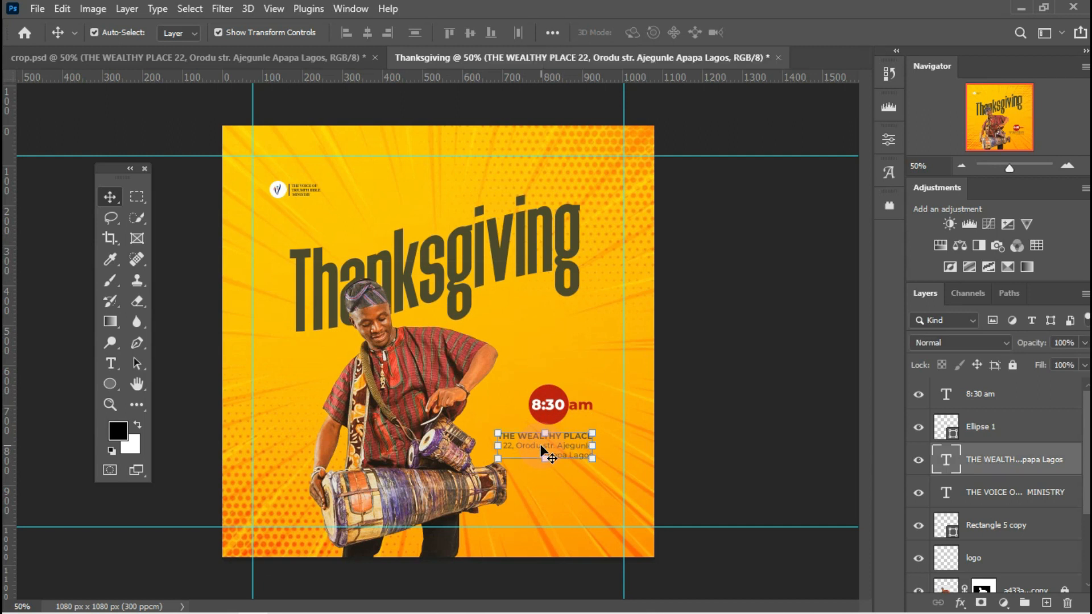
pyautogui.press('j')
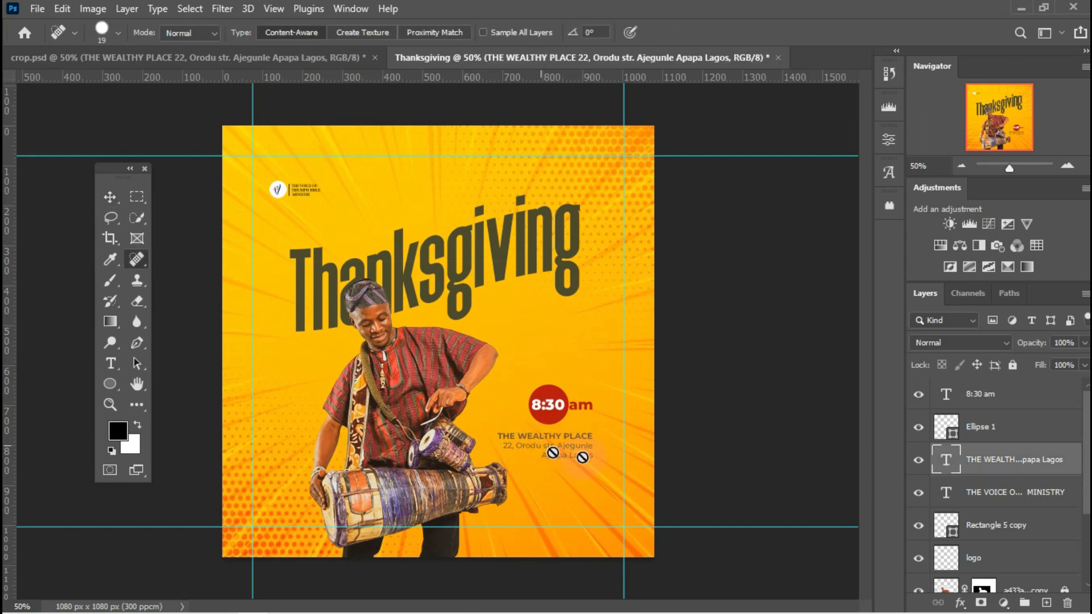
pyautogui.press('v')
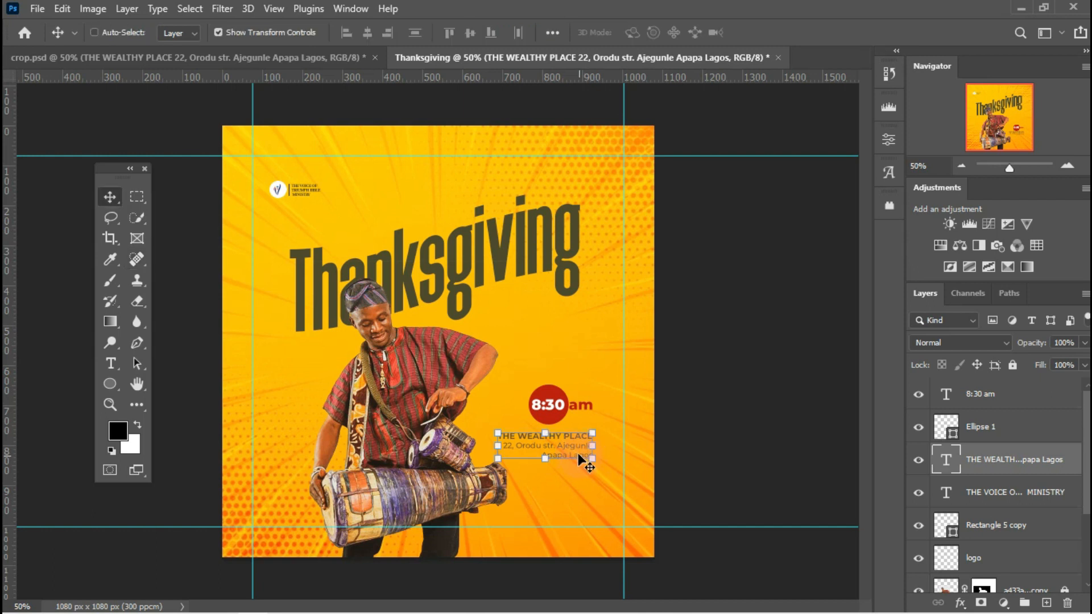
pyautogui.hotkey('ctrl', 'j')
pyautogui.moveTo(570, 442); pyautogui.dragTo(580, 492)
# Replace the copied address text with "Sun. 1st. April" and select the whole line for formatting.
pyautogui.doubleClick(947, 462)
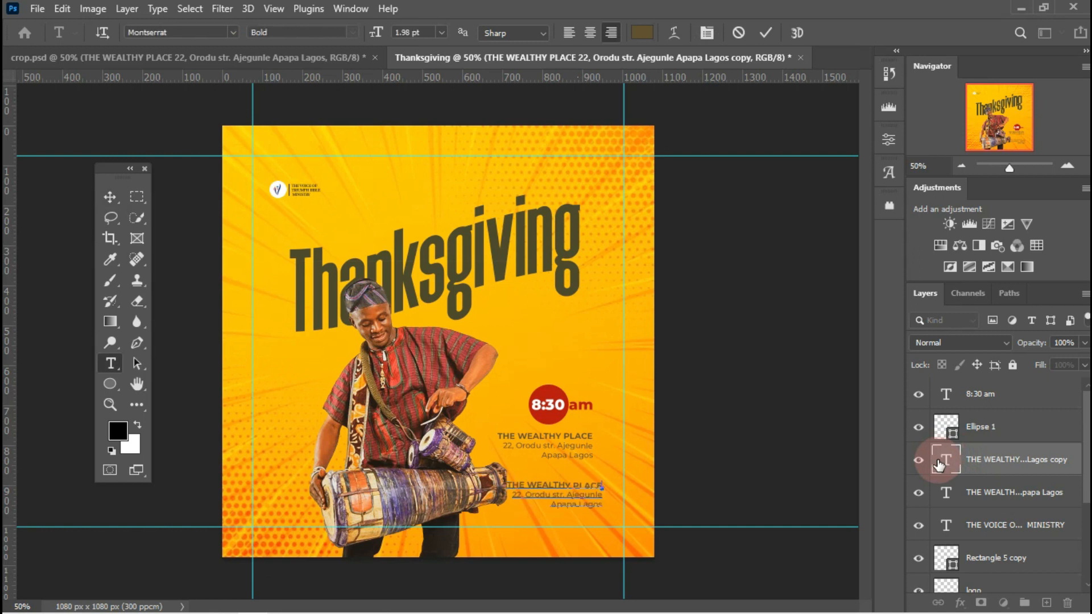
pyautogui.write('Sun 1st A')
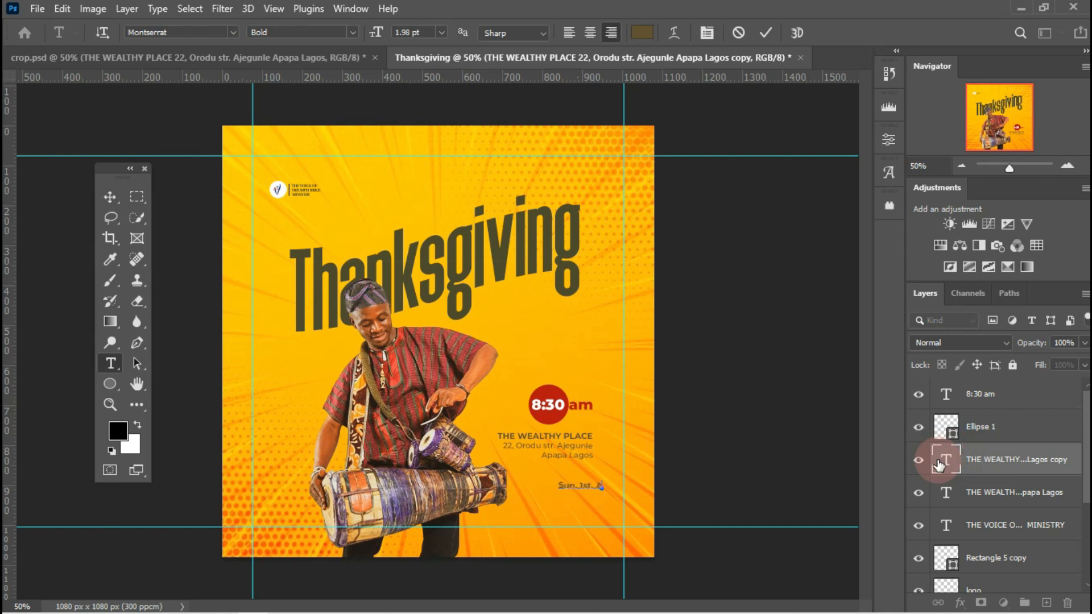
pyautogui.write('pril')
pyautogui.press('Home')
pyautogui.hotkey('ctrl', 'a')
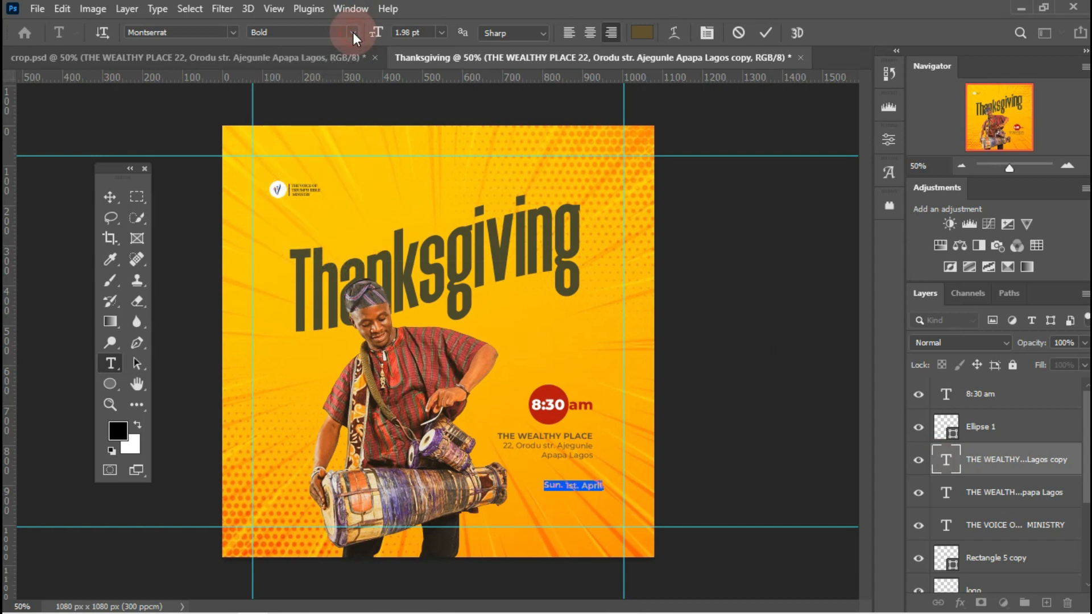
# Set the date text to Montserrat ExtraBold, colour it a darker brown, about #453a20, and commit the text edit.
pyautogui.click(353, 33)
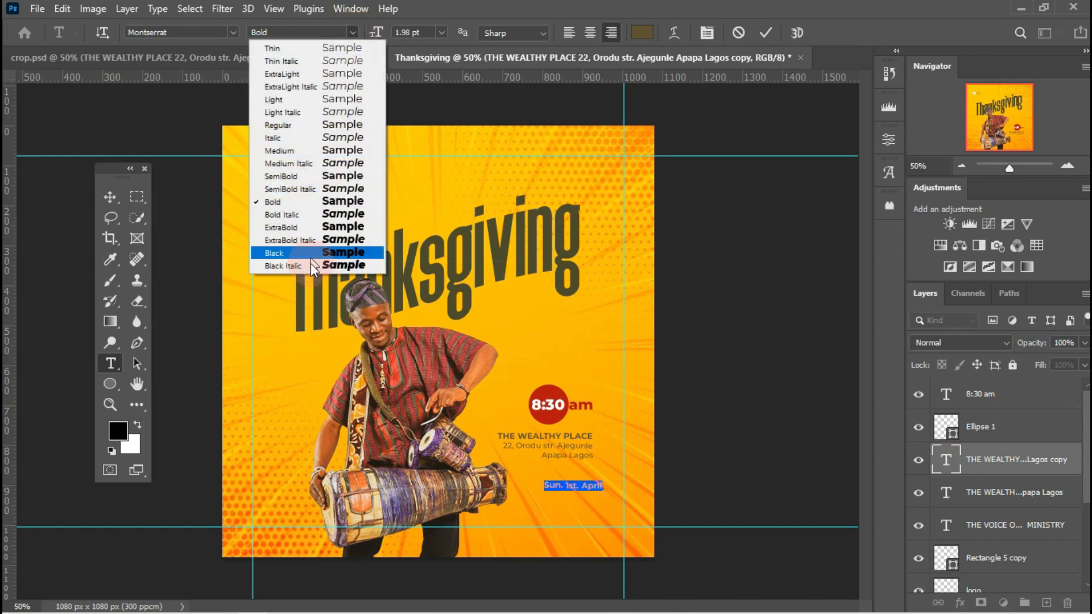
pyautogui.click(332, 228)
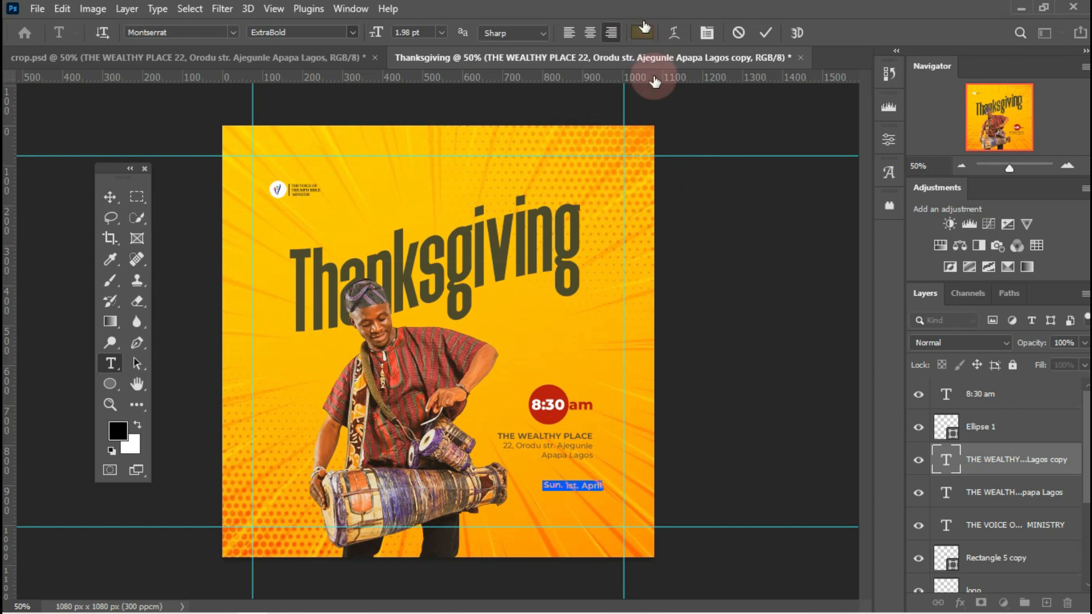
pyautogui.click(644, 34)
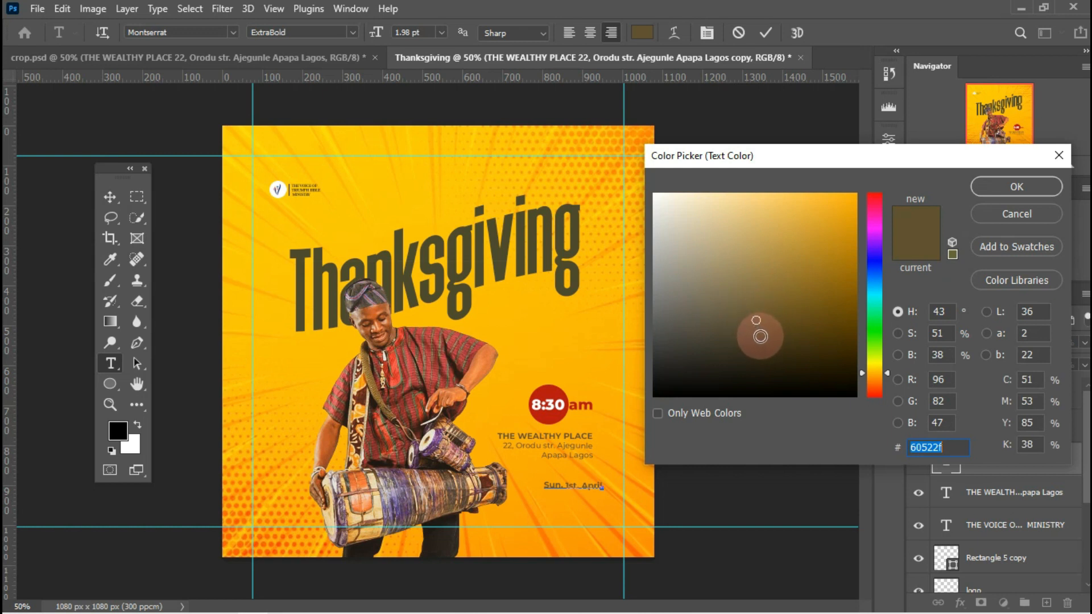
pyautogui.click(762, 341)
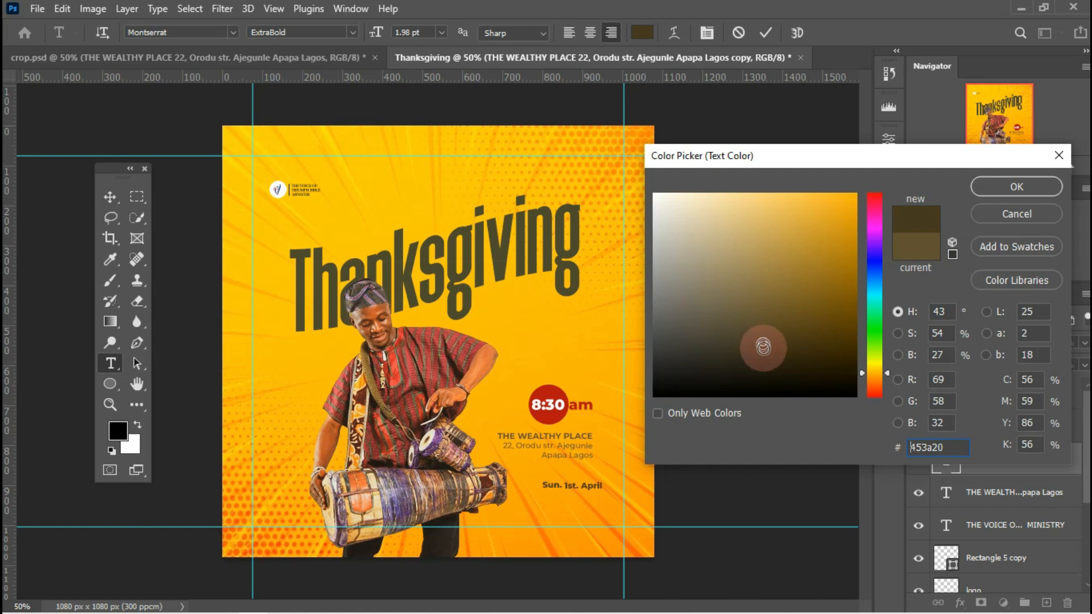
pyautogui.click(763, 346)
pyautogui.click(1006, 186)
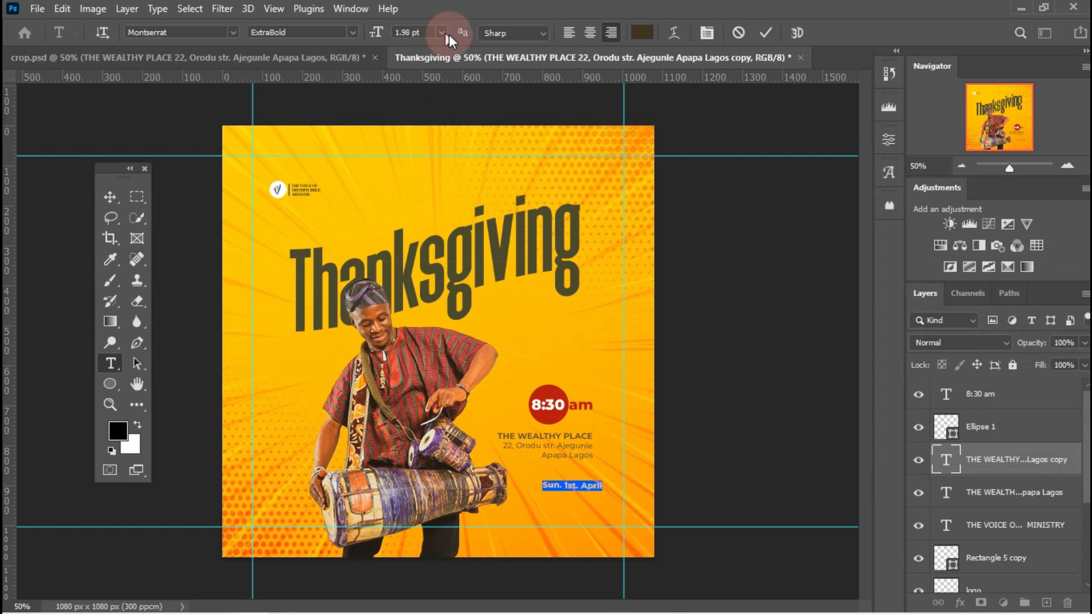
pyautogui.click(765, 37)
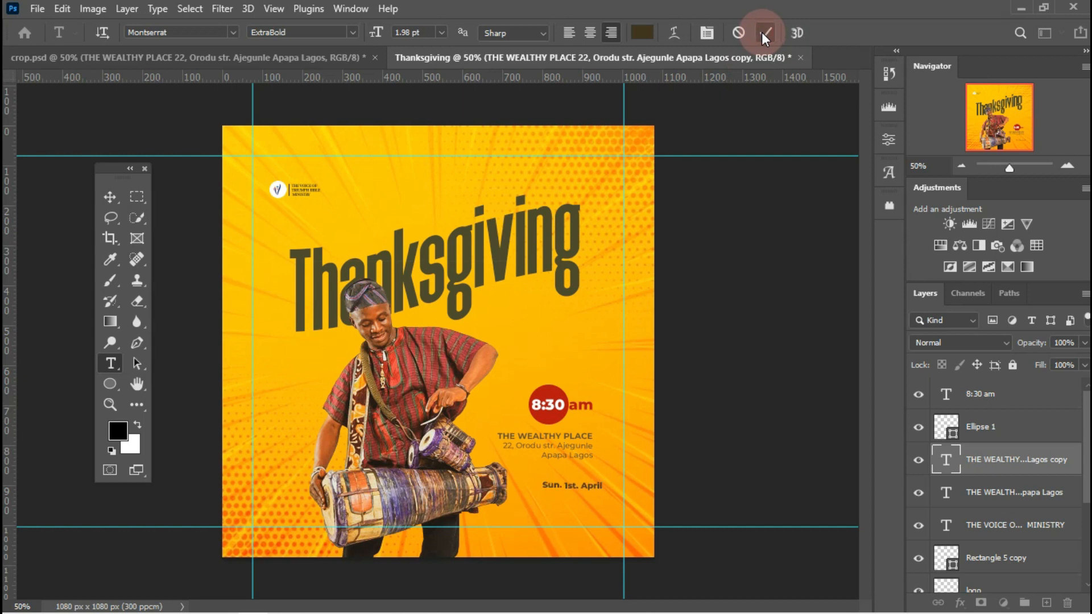
# Scale the "Sun. 1st. April" text up to 181.46%.
pyautogui.press('v')
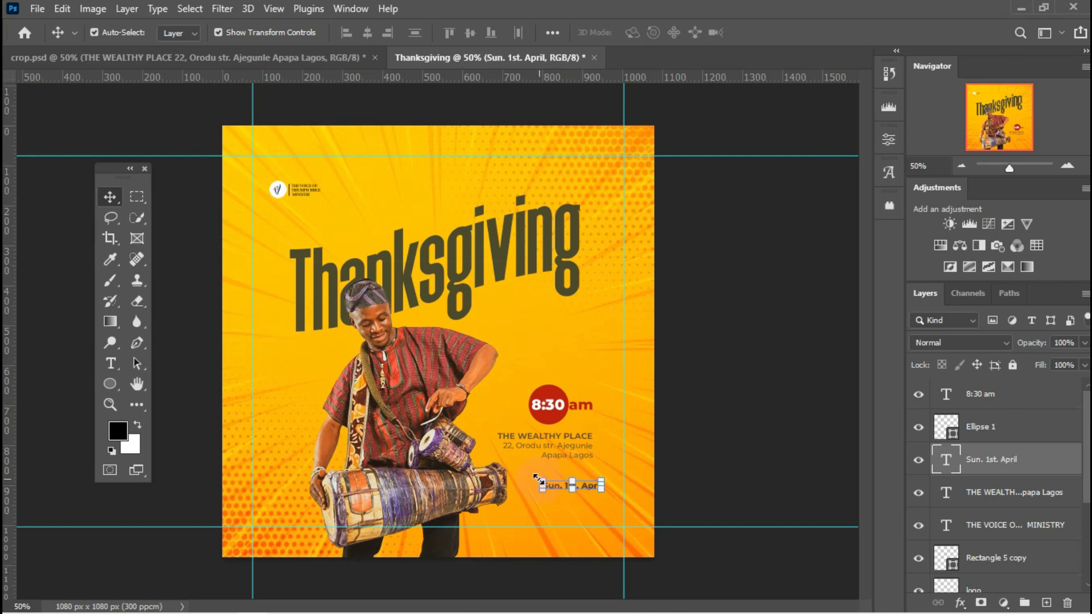
pyautogui.moveTo(538, 480); pyautogui.dragTo(493, 451)
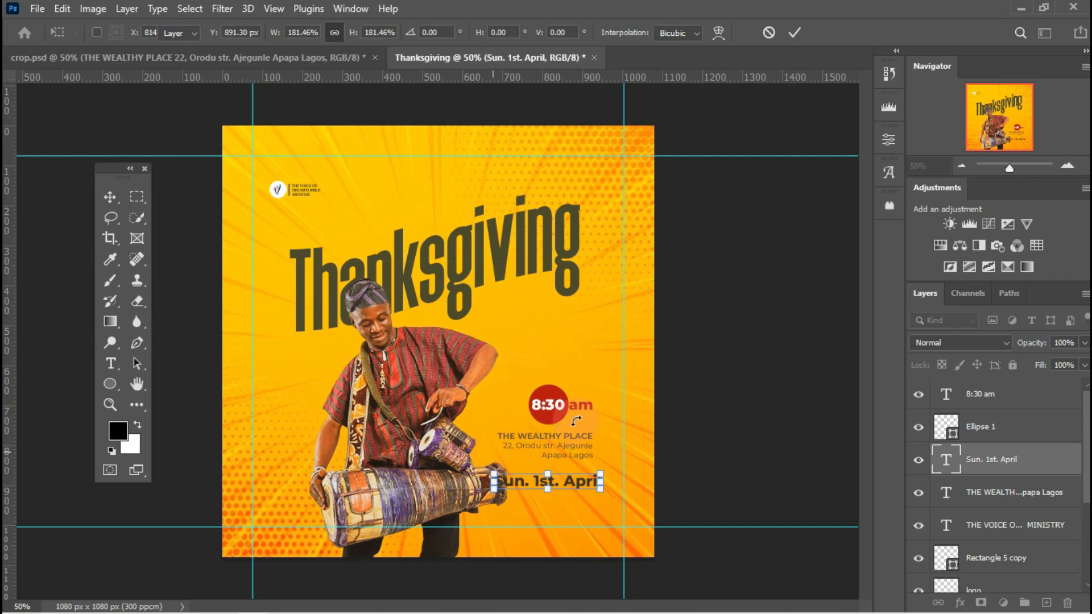
pyautogui.press('Return')
# Raise the time text and its red circle together, and move the date into the gap above the address, aligned to its right edge.
pyautogui.moveTo(537, 366); pyautogui.dragTo(559, 358)
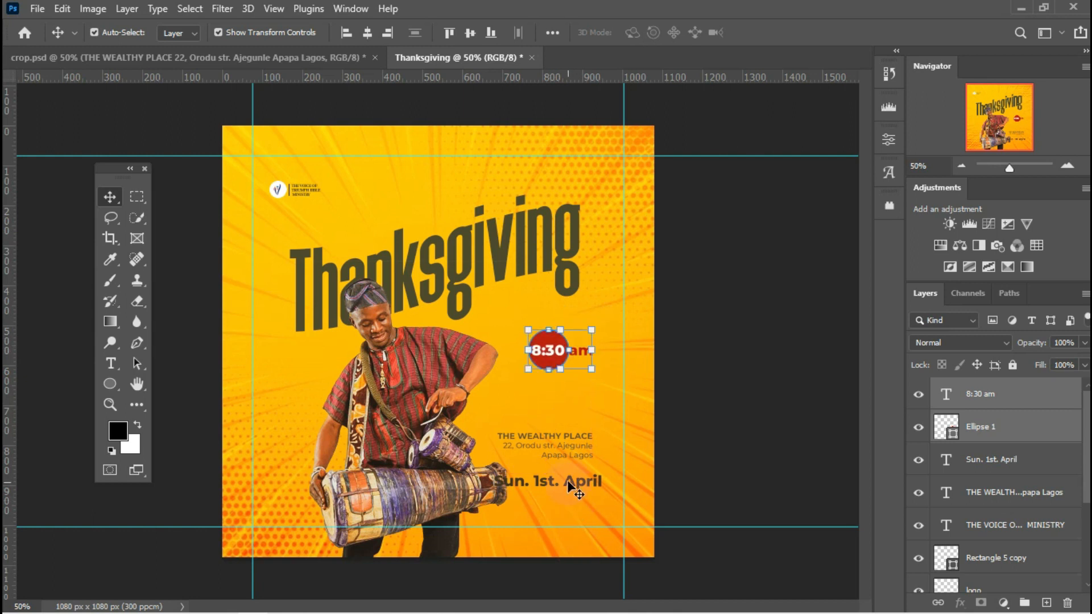
pyautogui.moveTo(569, 486); pyautogui.dragTo(561, 418)
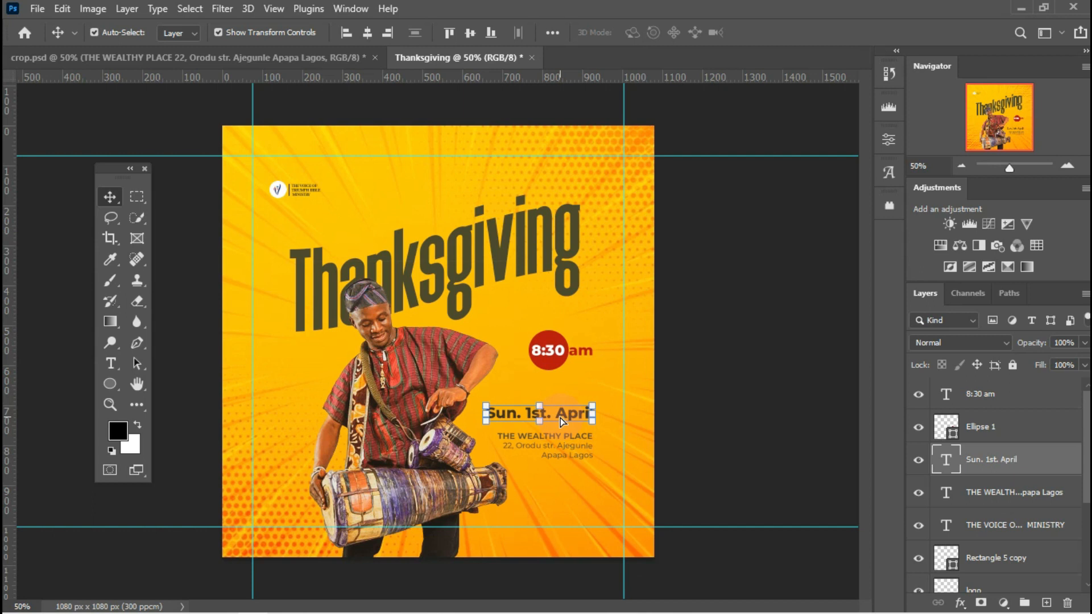
# Scale the "8:30 am" text up to 106.98% and place it directly above the date, aligning their right edges.
pyautogui.moveTo(555, 355); pyautogui.dragTo(556, 353)
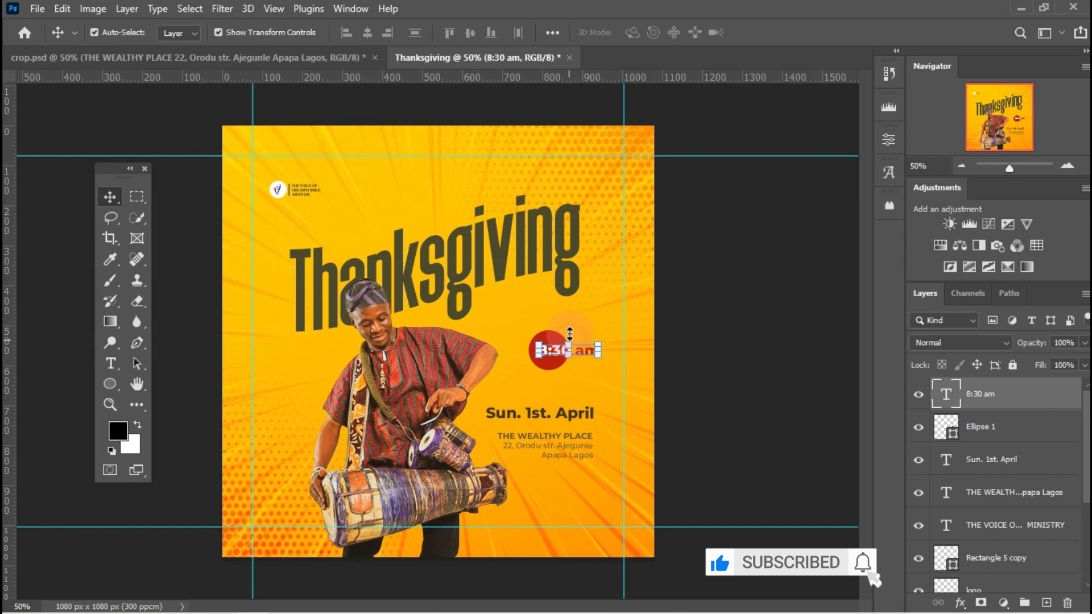
pyautogui.hotkey('ctrl', 't')
pyautogui.moveTo(570, 333); pyautogui.dragTo(569, 340)
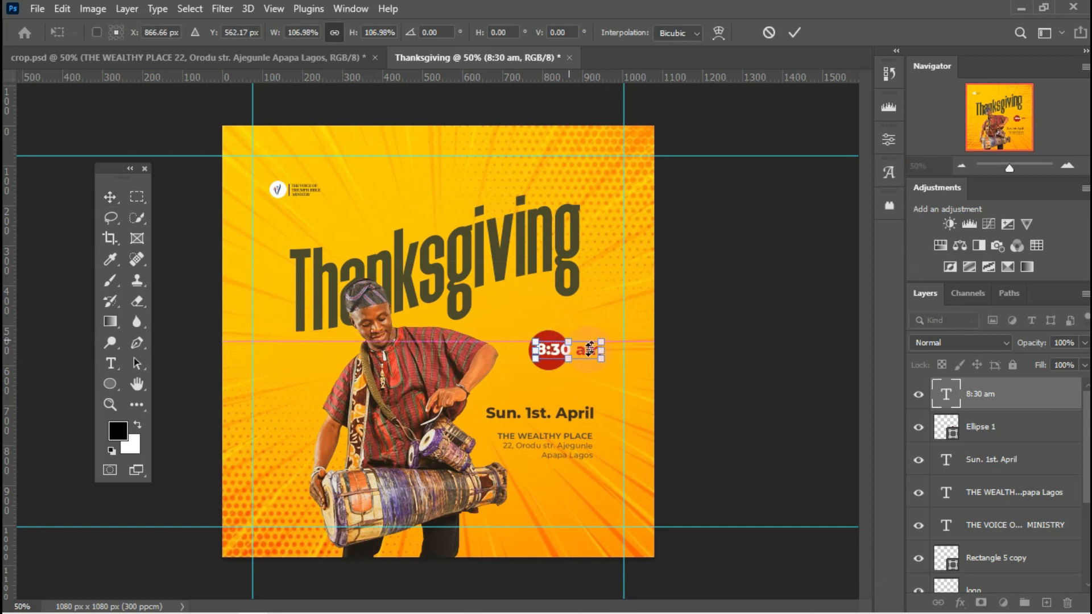
pyautogui.moveTo(580, 356); pyautogui.dragTo(575, 380)
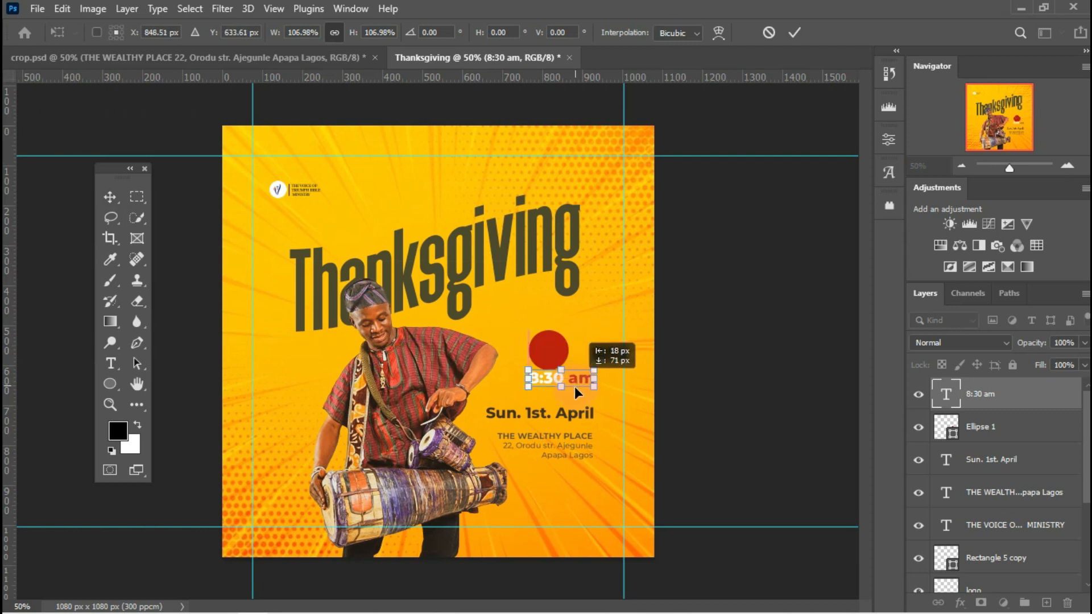
pyautogui.moveTo(574, 389); pyautogui.dragTo(573, 391)
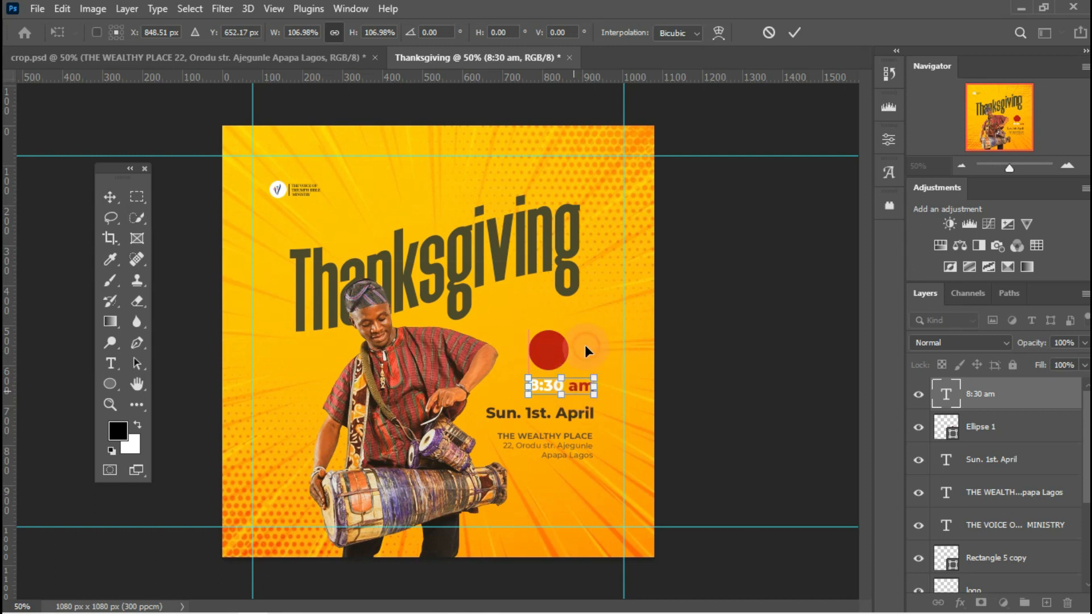
pyautogui.press('Return')
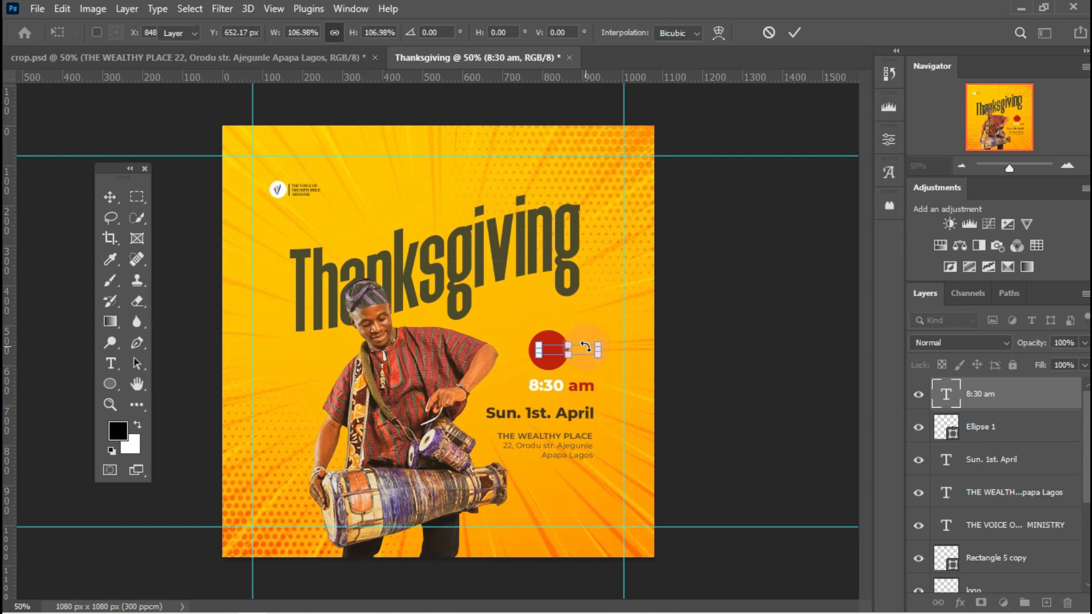
pyautogui.press('Return')
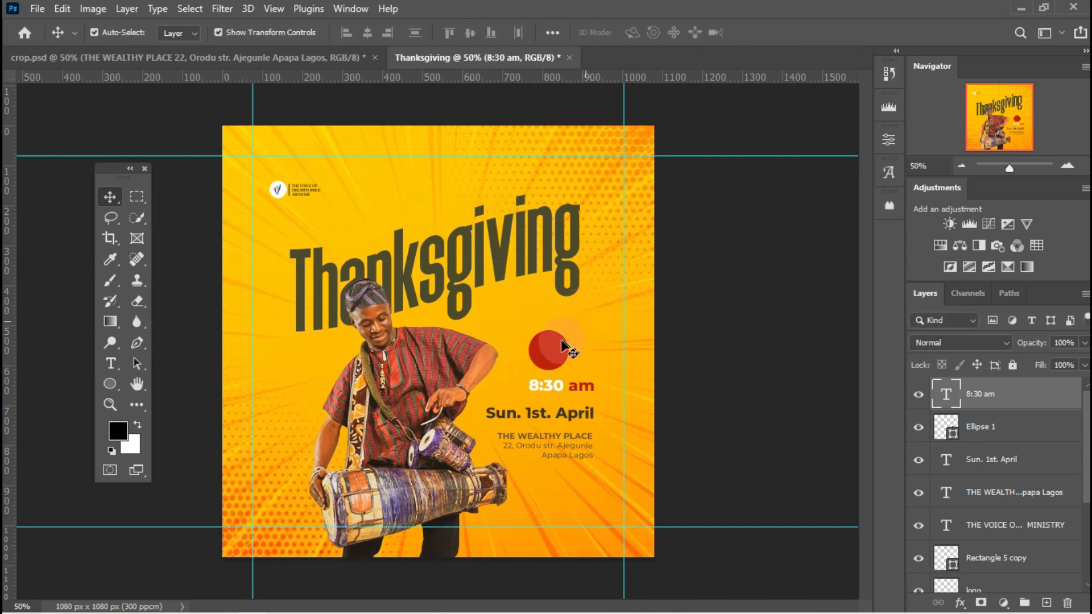
# Move the red circle down behind "8:30", scale it to 103.98%, and nudge it slightly to centre it on the digits.
pyautogui.moveTo(549, 352); pyautogui.dragTo(547, 390)
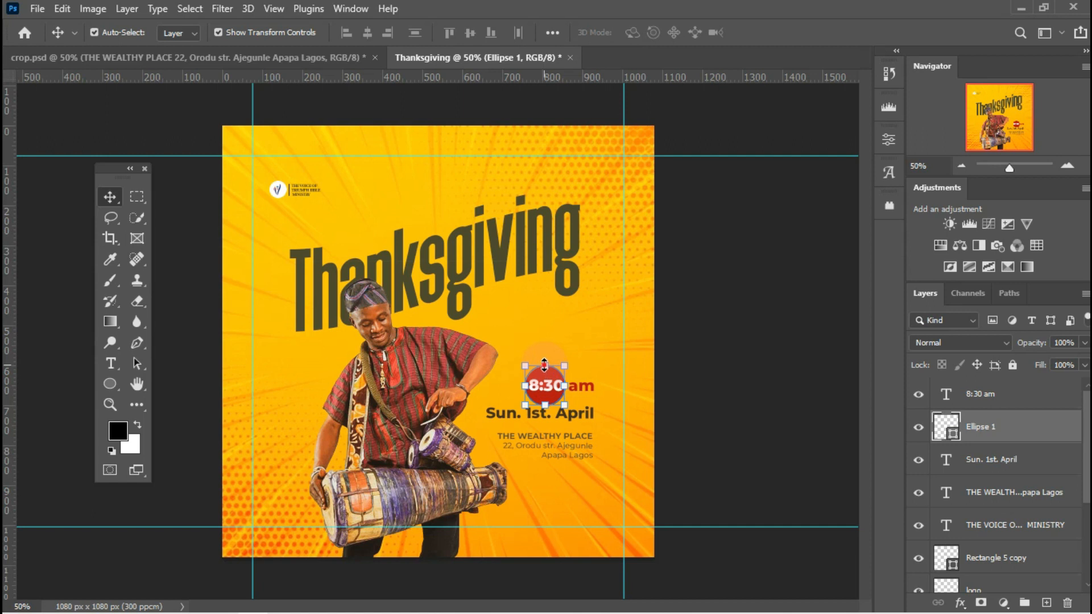
pyautogui.click(544, 364)
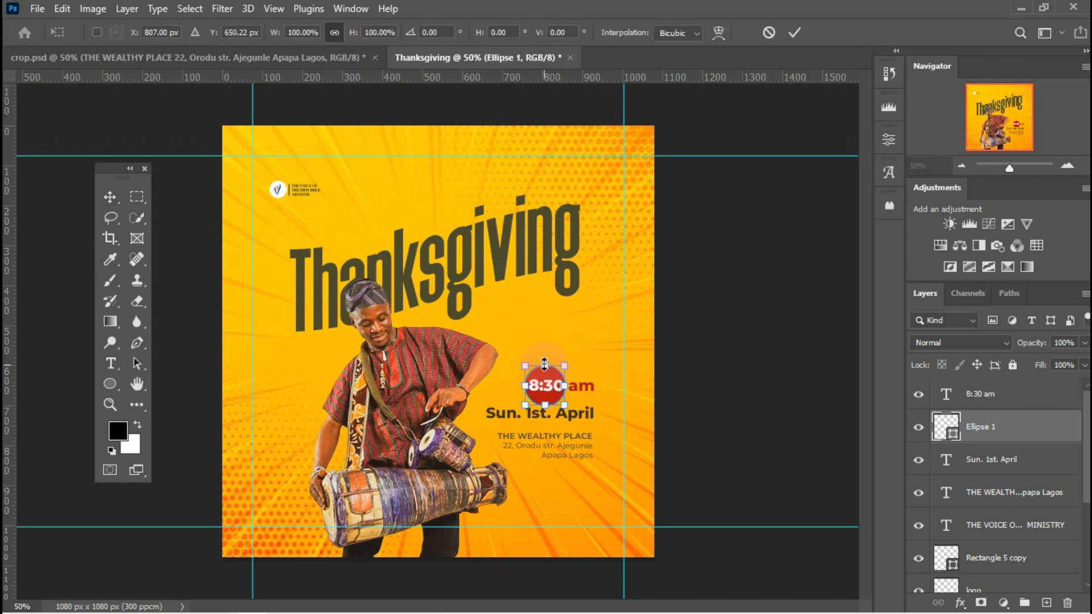
pyautogui.moveTo(545, 364); pyautogui.dragTo(544, 364)
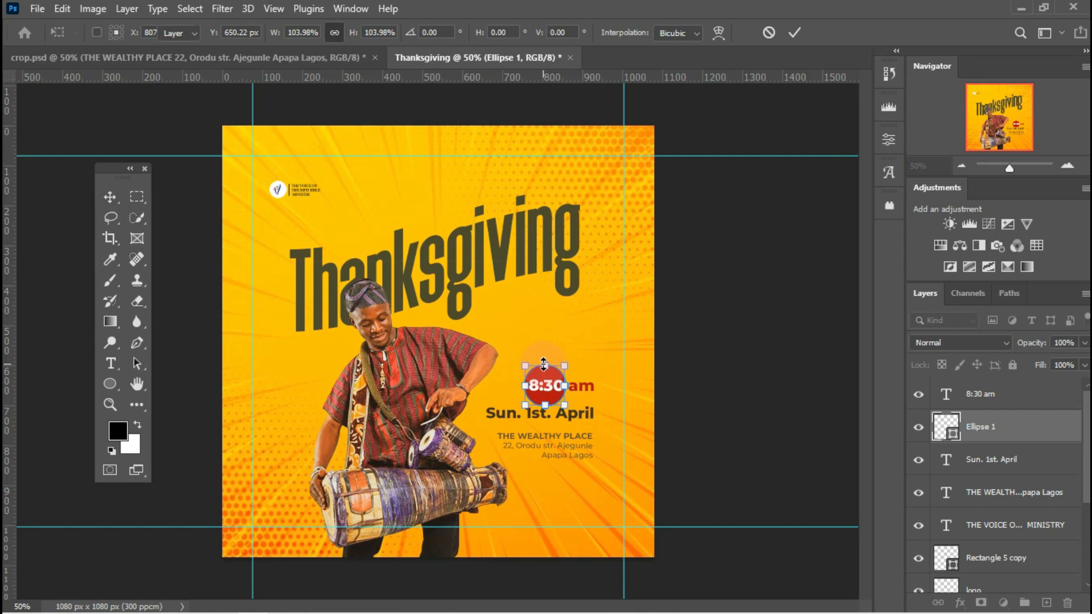
pyautogui.press('Return')
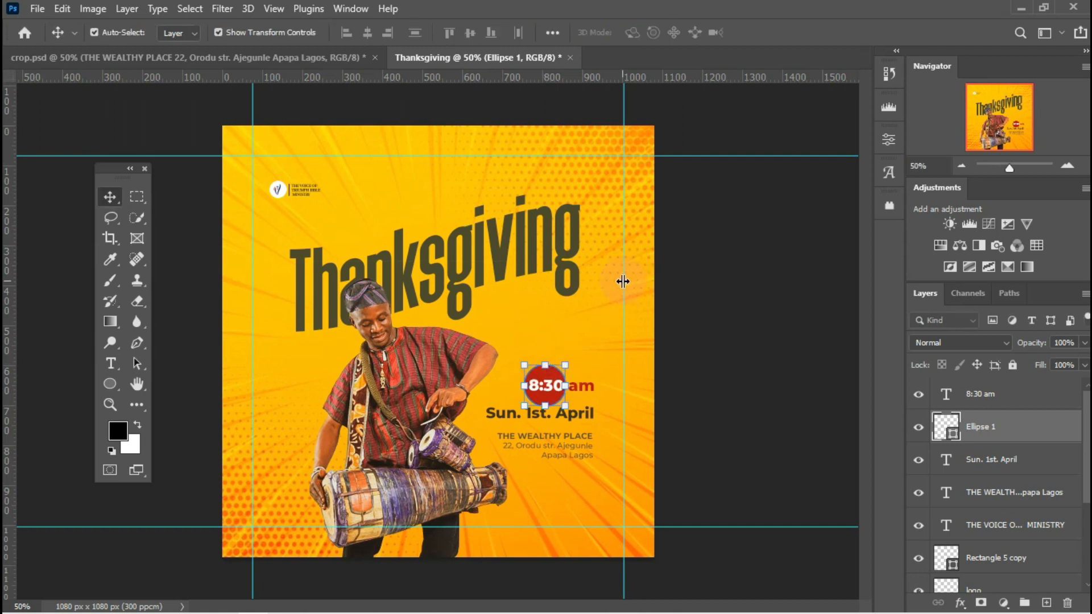
pyautogui.press('Right')
pyautogui.click(529, 357)
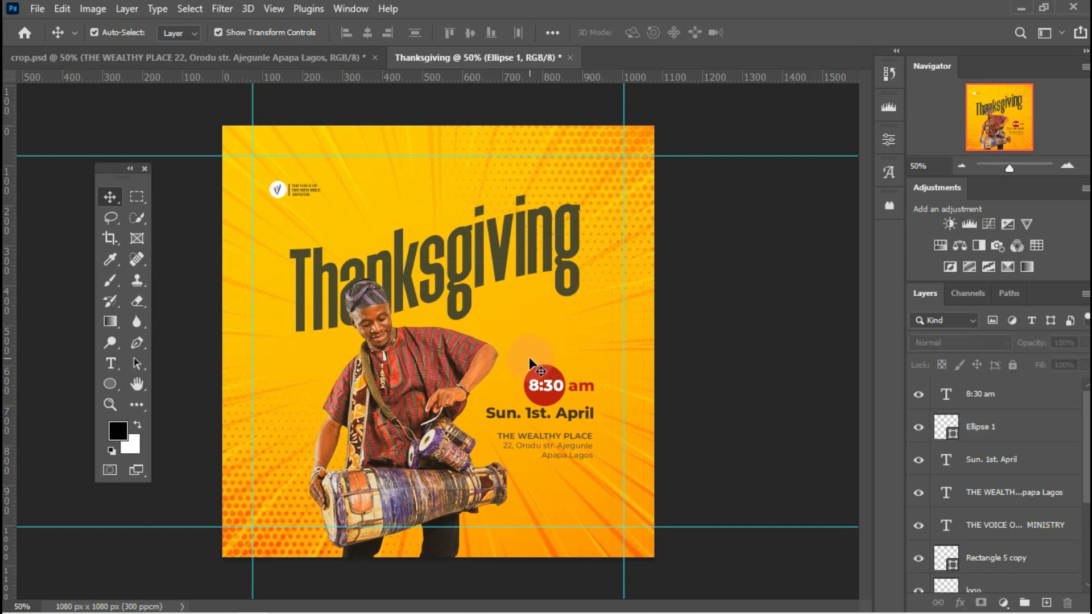
# Select the time text together with its red circle and raise both slightly to widen the gap above the date.
pyautogui.click(520, 348)
pyautogui.moveTo(519, 348); pyautogui.dragTo(547, 376)
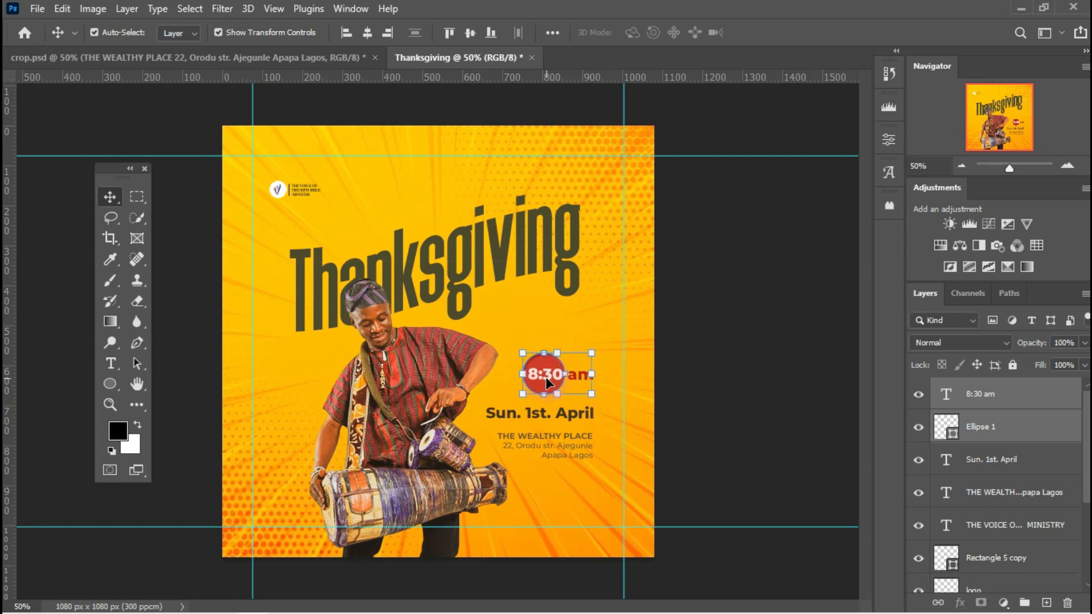
pyautogui.click(597, 317)
# Move the time, red circle, date and venue address up together as one block, slightly towards the flyer's right edge.
pyautogui.moveTo(571, 427); pyautogui.dragTo(559, 453)
pyautogui.click(682, 427)
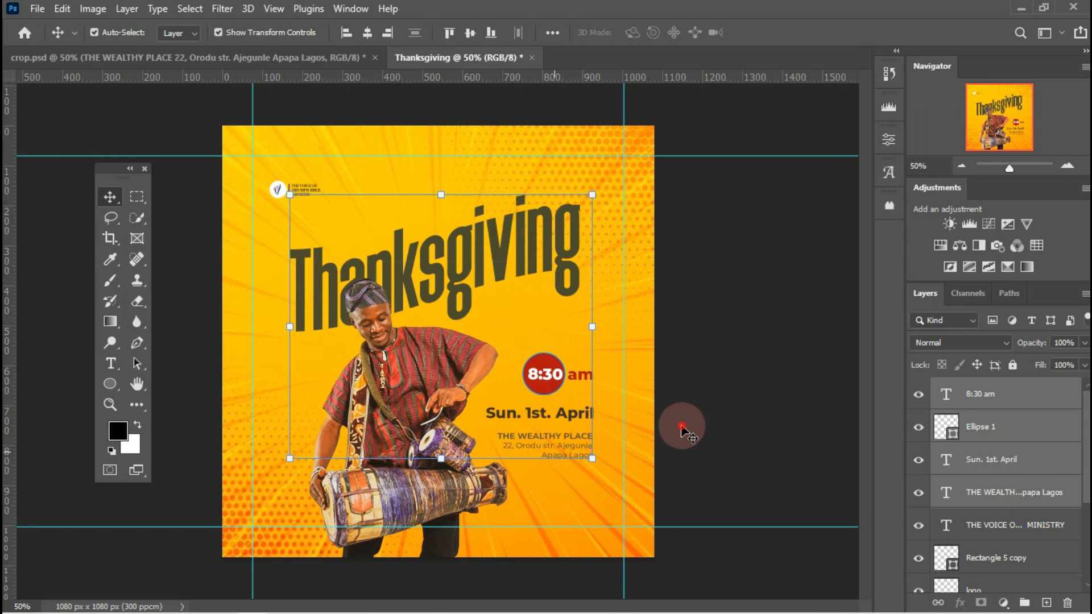
pyautogui.click(592, 482)
pyautogui.moveTo(592, 482); pyautogui.dragTo(547, 374)
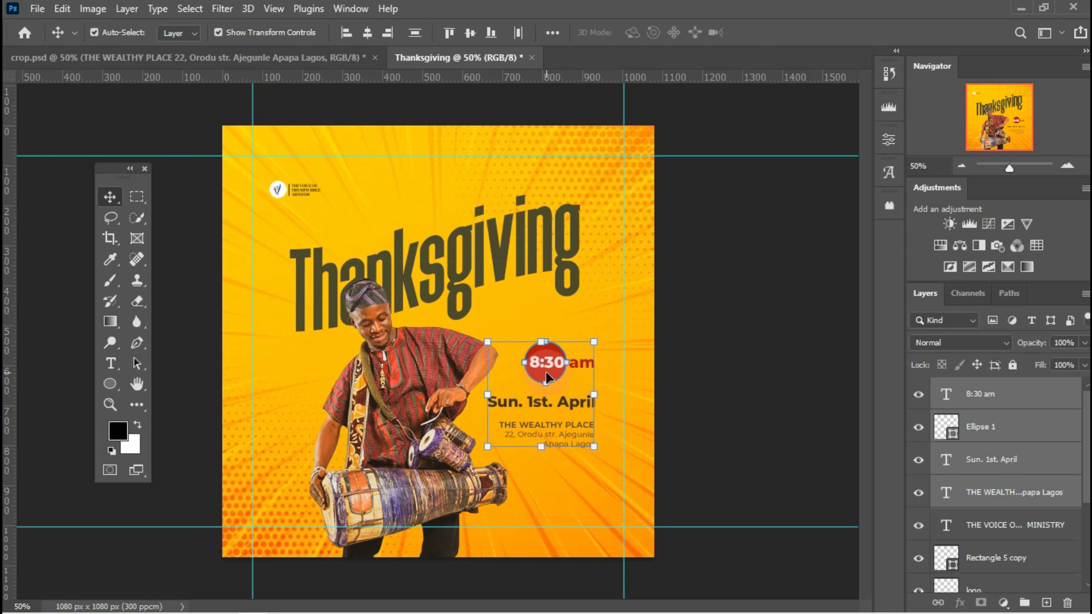
pyautogui.click(589, 296)
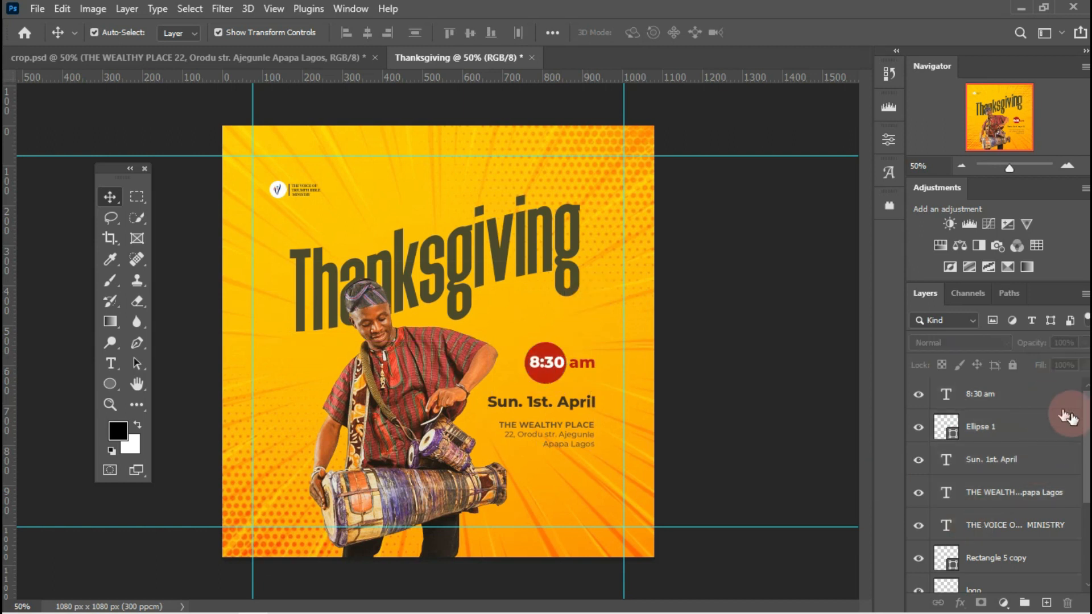
# Duplicate the "Thanksgiving" headline layer and move the copy down over the drummer and the time.
pyautogui.scroll(-3, 1088, 421)
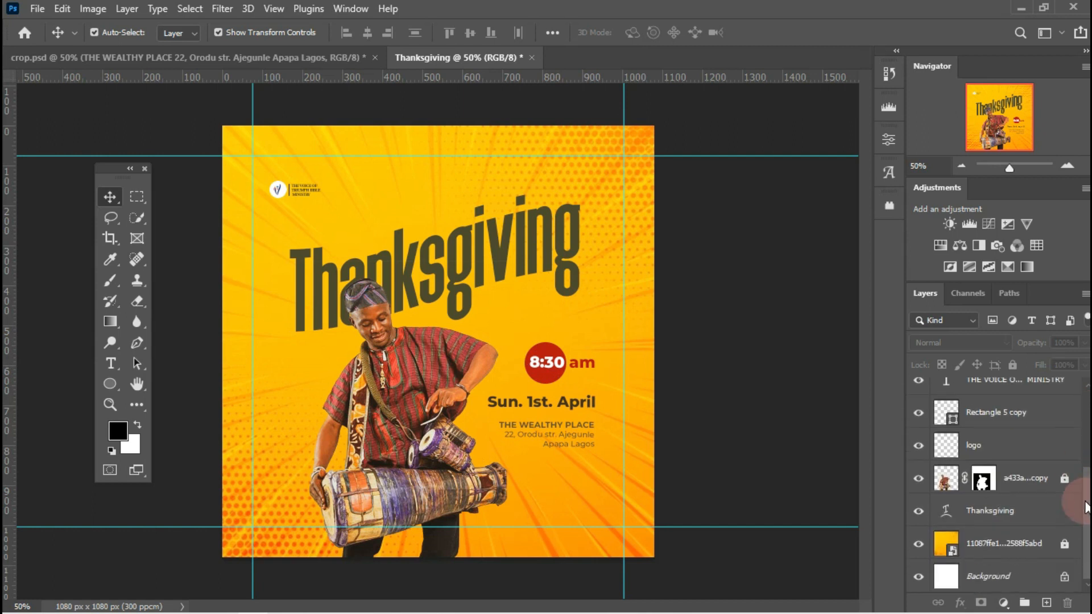
pyautogui.click(494, 240)
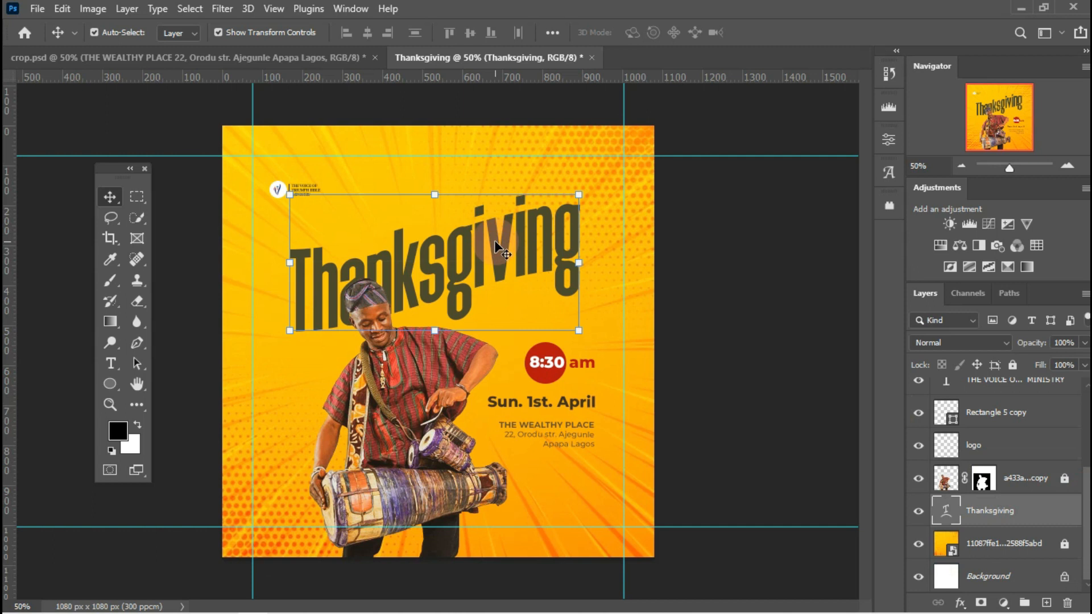
pyautogui.hotkey('ctrl', 'j')
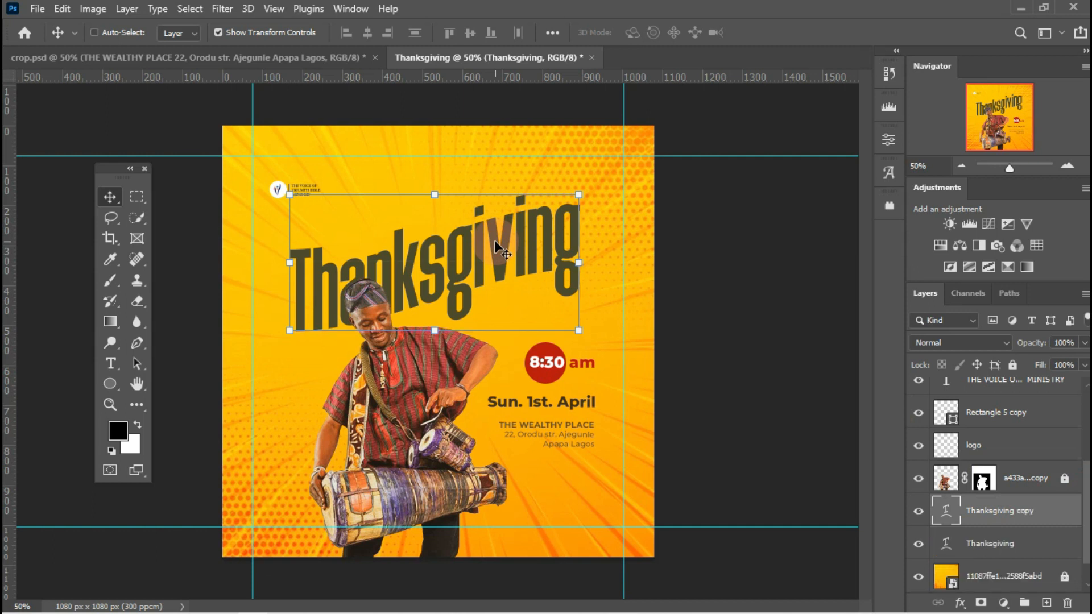
pyautogui.moveTo(506, 305); pyautogui.dragTo(516, 369)
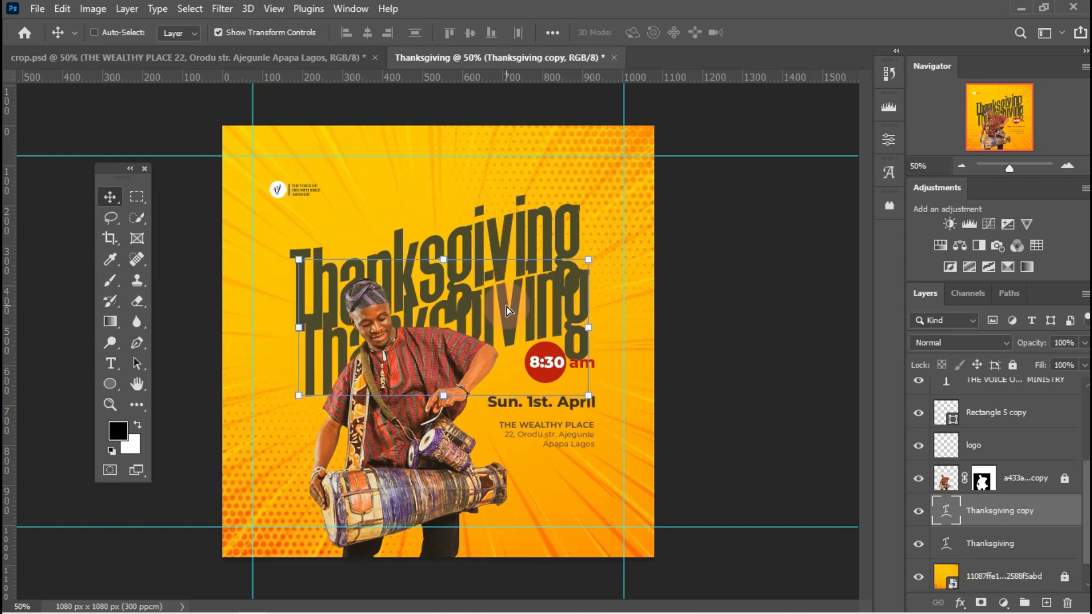
# Replace the text of the headline copy with "Celebrate".
pyautogui.doubleClick(945, 516)
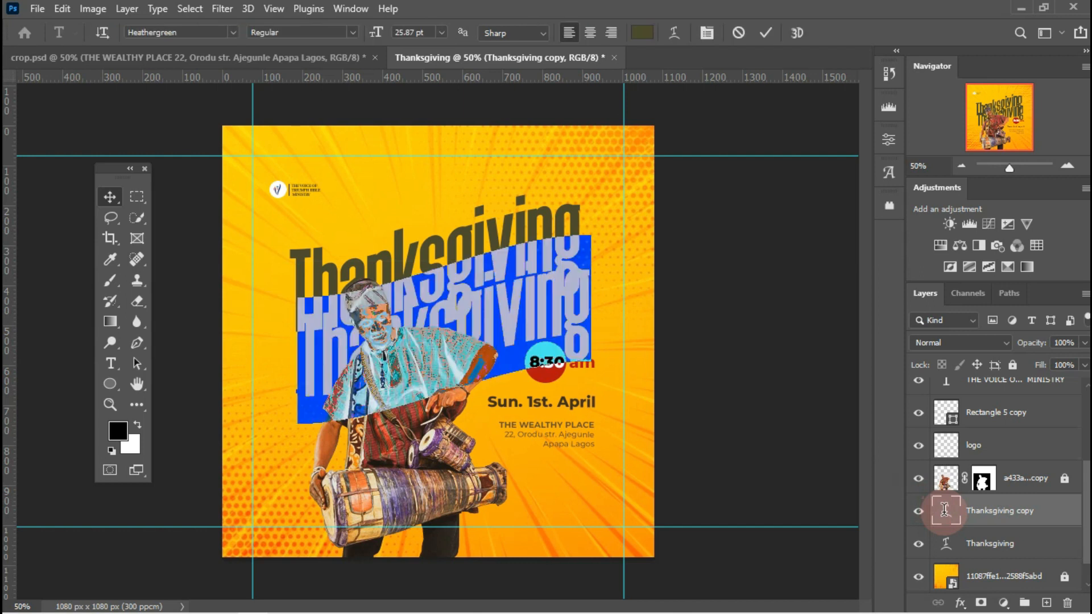
pyautogui.click(570, 221)
pyautogui.press('Right')
pyautogui.press('Right')
pyautogui.press('Right')
pyautogui.write('Celebrate')
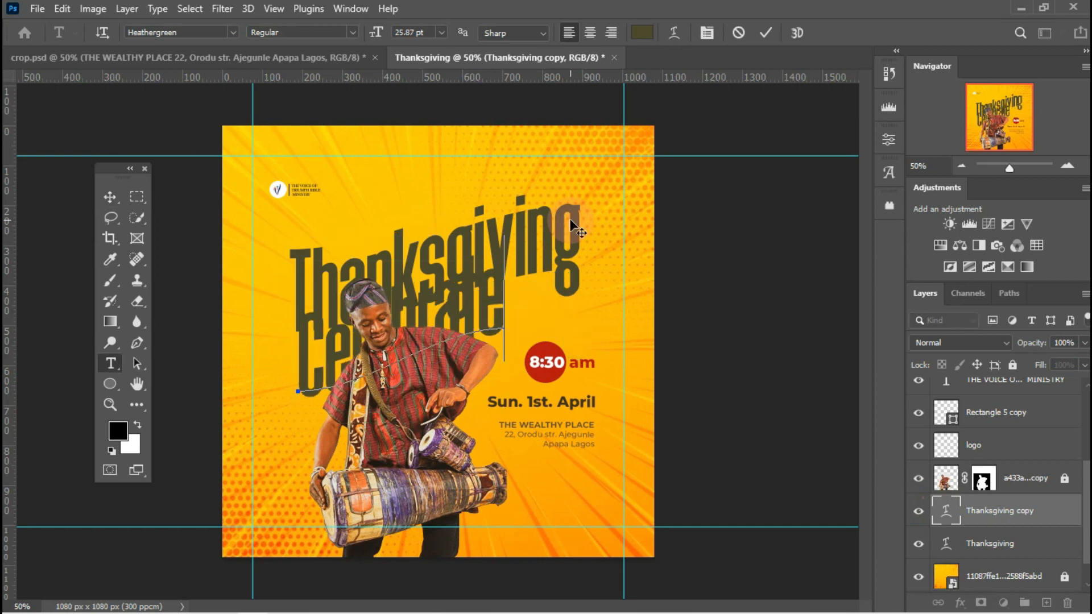
# Recolour the whole "Celebrate" text pale cream, #fffdcb.
pyautogui.hotkey('ctrl', 'a')
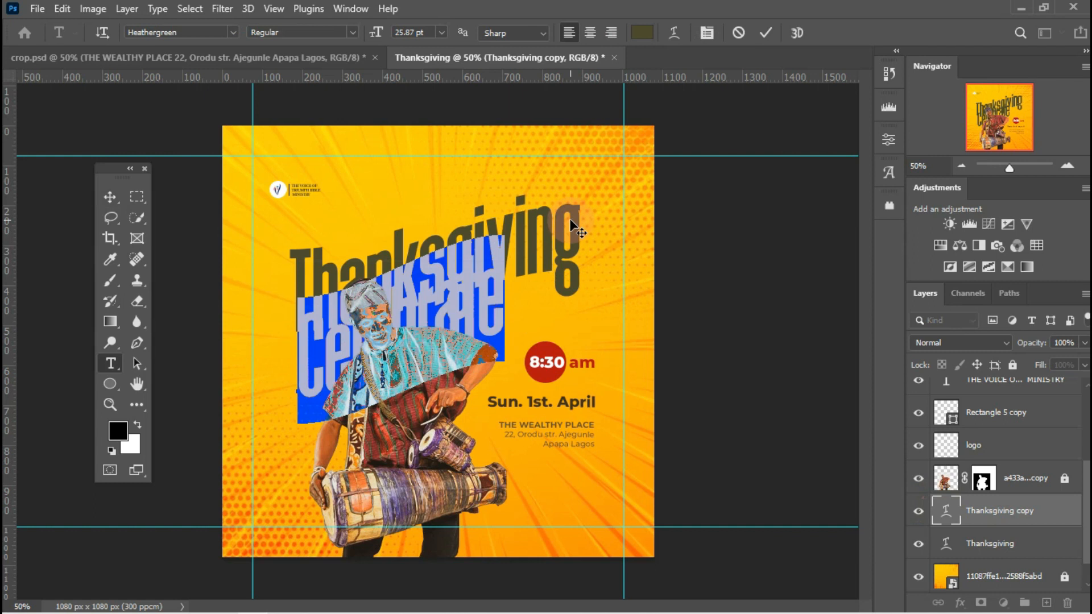
pyautogui.click(641, 34)
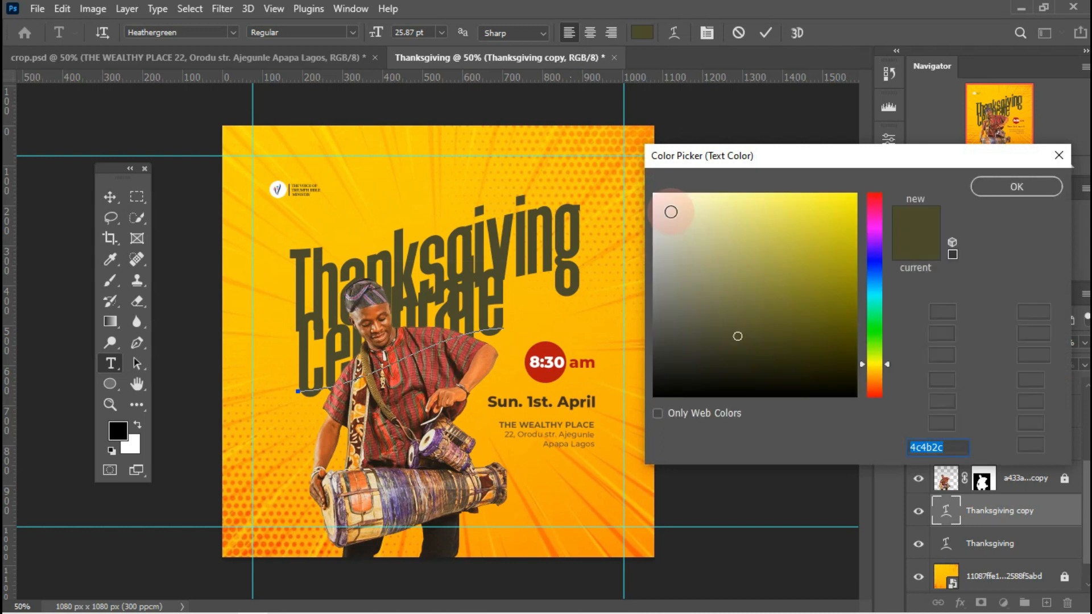
pyautogui.click(660, 226)
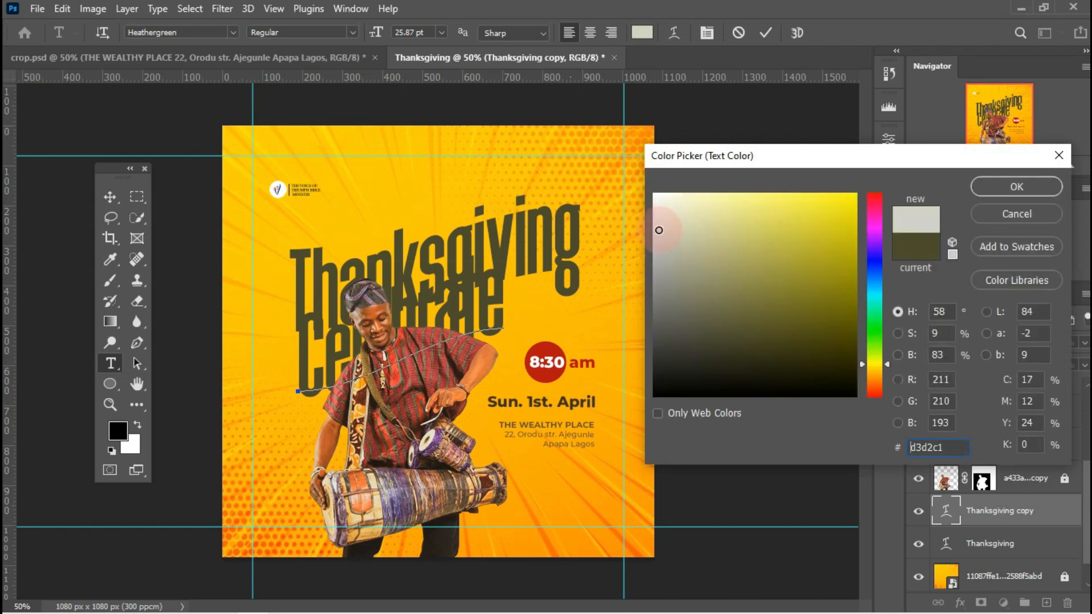
pyautogui.moveTo(679, 195); pyautogui.dragTo(687, 188)
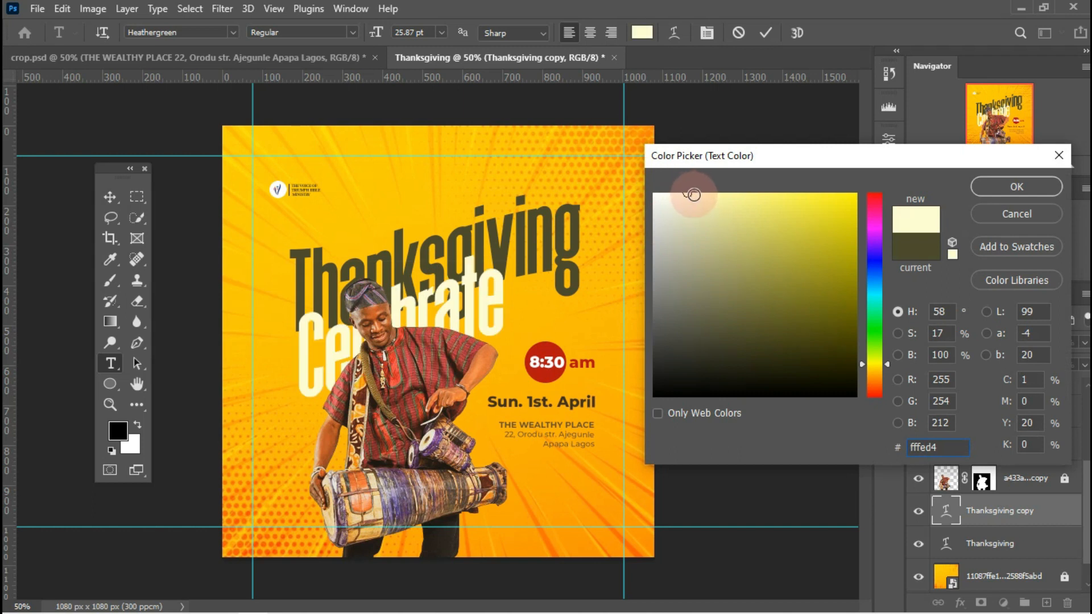
pyautogui.click(693, 191)
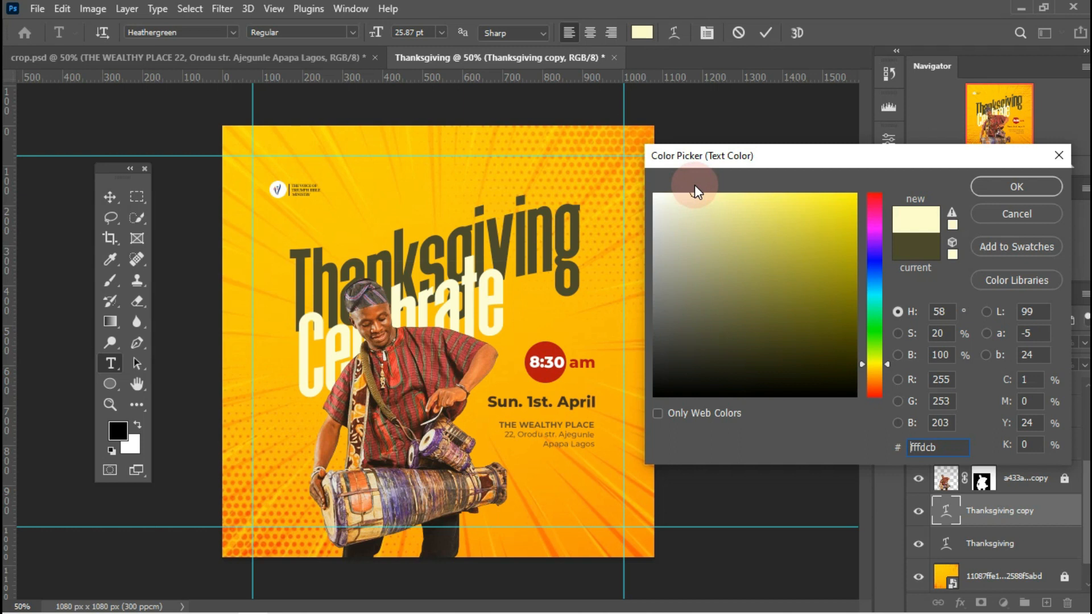
pyautogui.click(1006, 188)
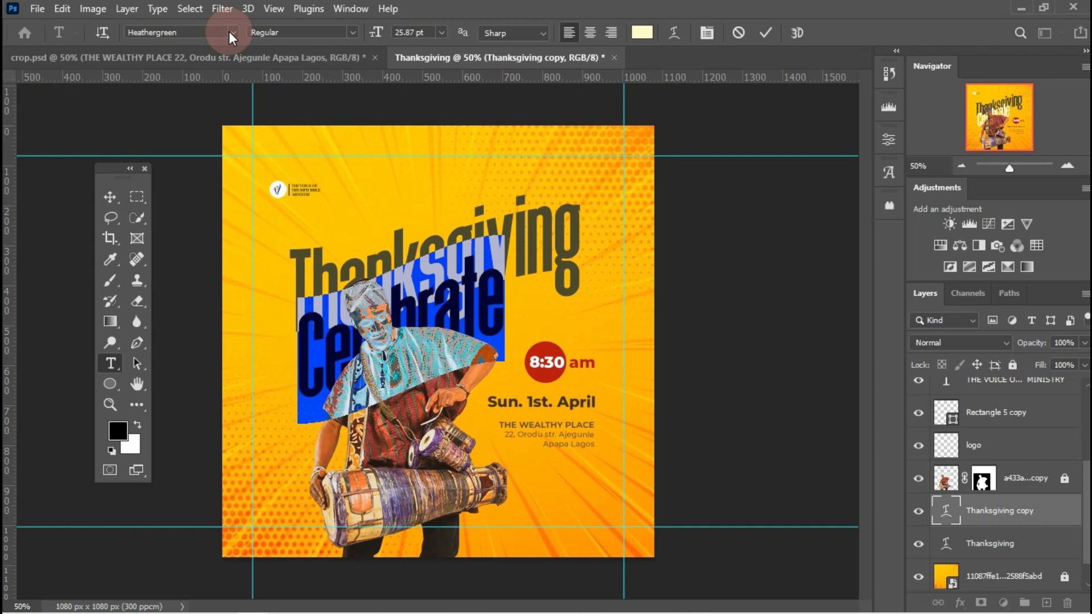
# Set the "Celebrate" text in the Housttely Signature font and commit the text edit.
pyautogui.click(229, 32)
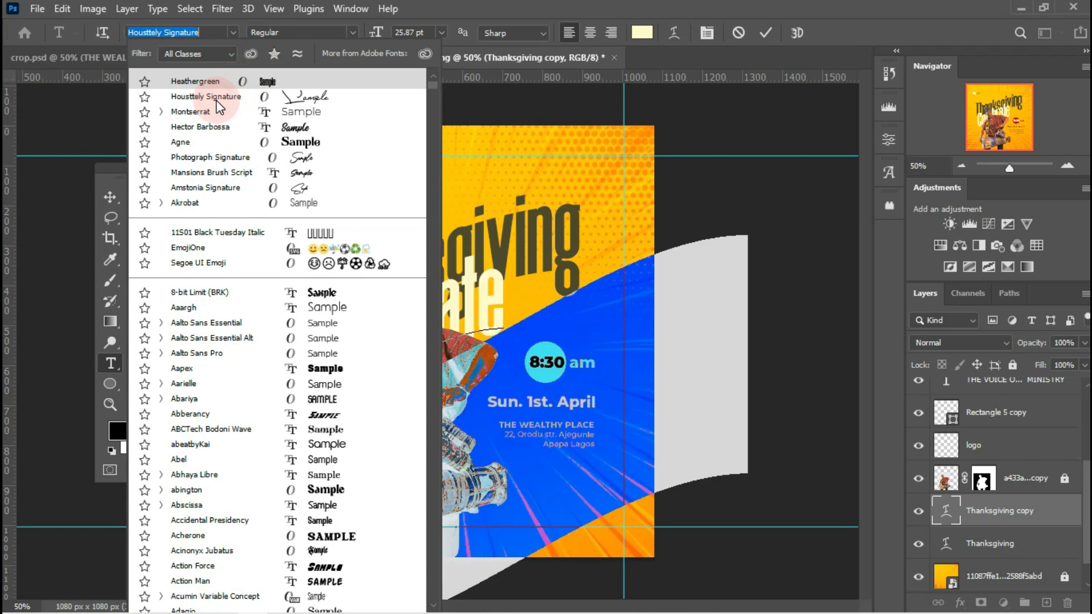
pyautogui.click(216, 100)
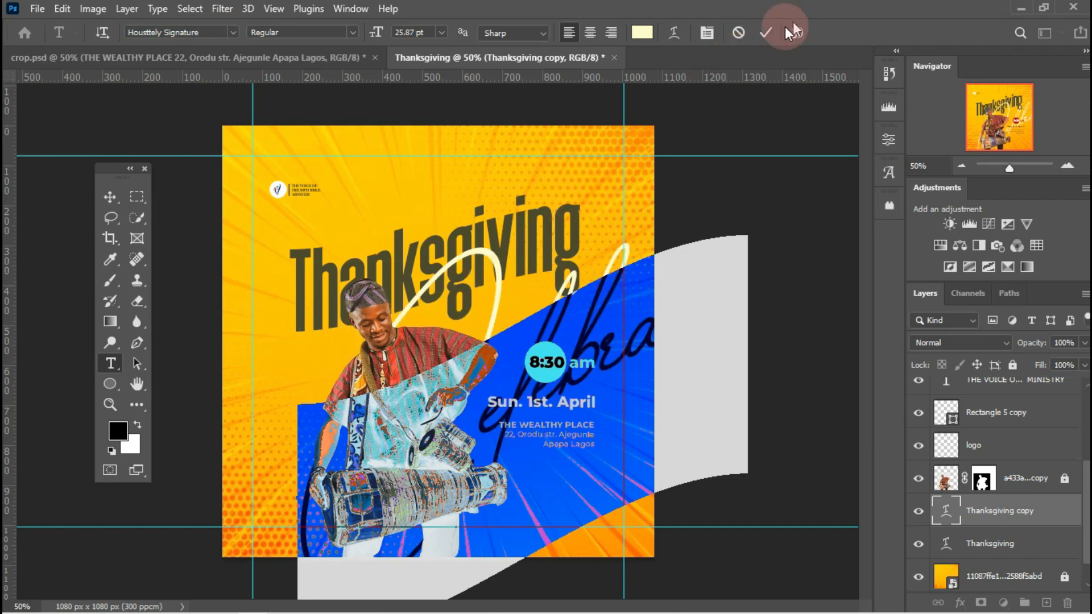
pyautogui.click(765, 34)
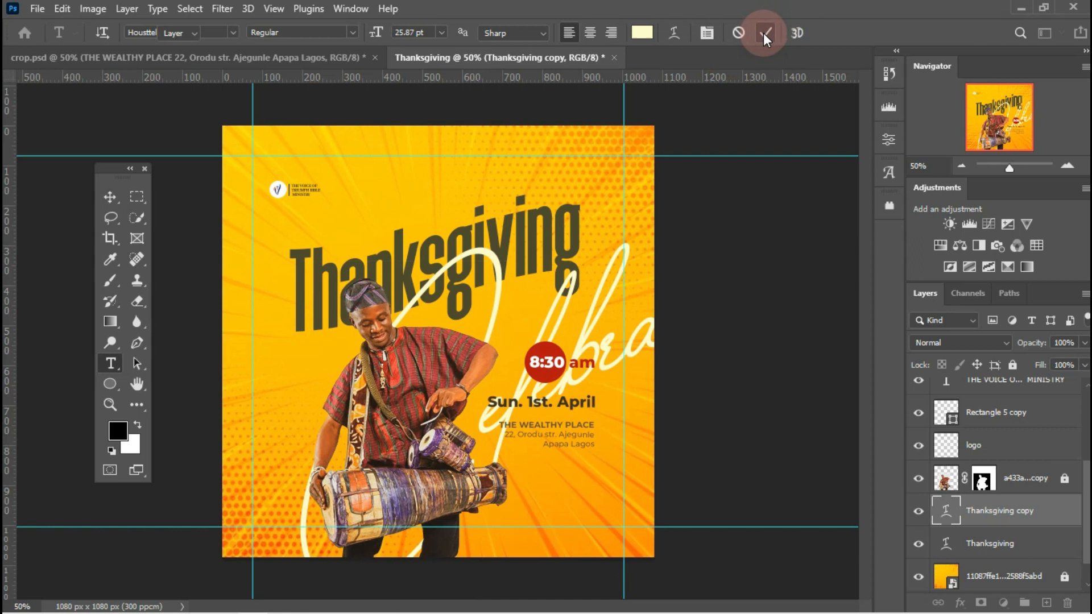
pyautogui.press('v')
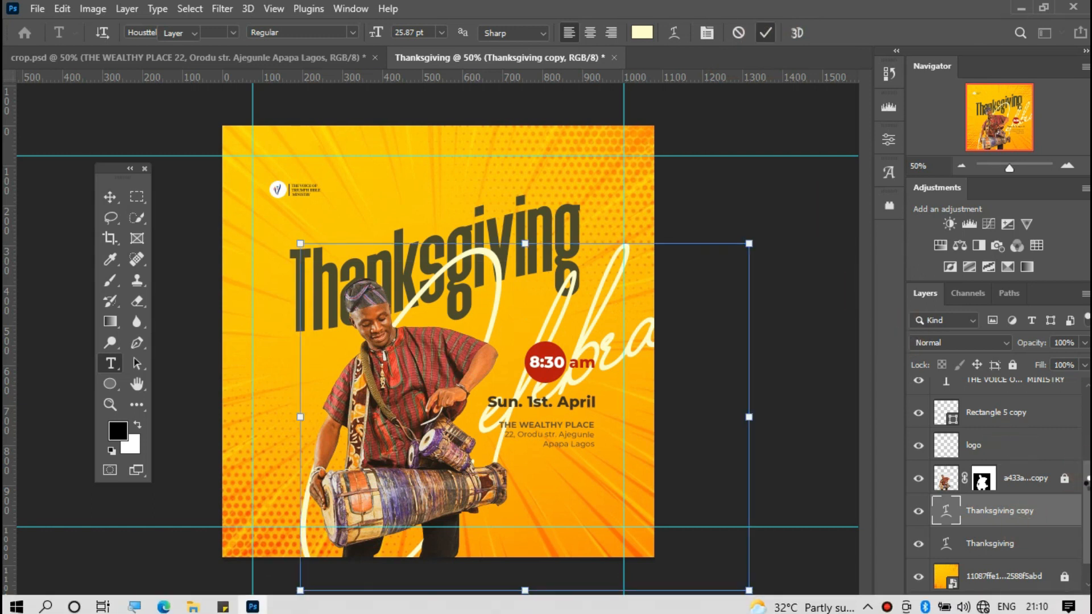
# Move the "Celebrate" layer below the "Thanksgiving" layer so the script sits behind the headline.
pyautogui.scroll(-1, 1087, 481)
pyautogui.click(1056, 480)
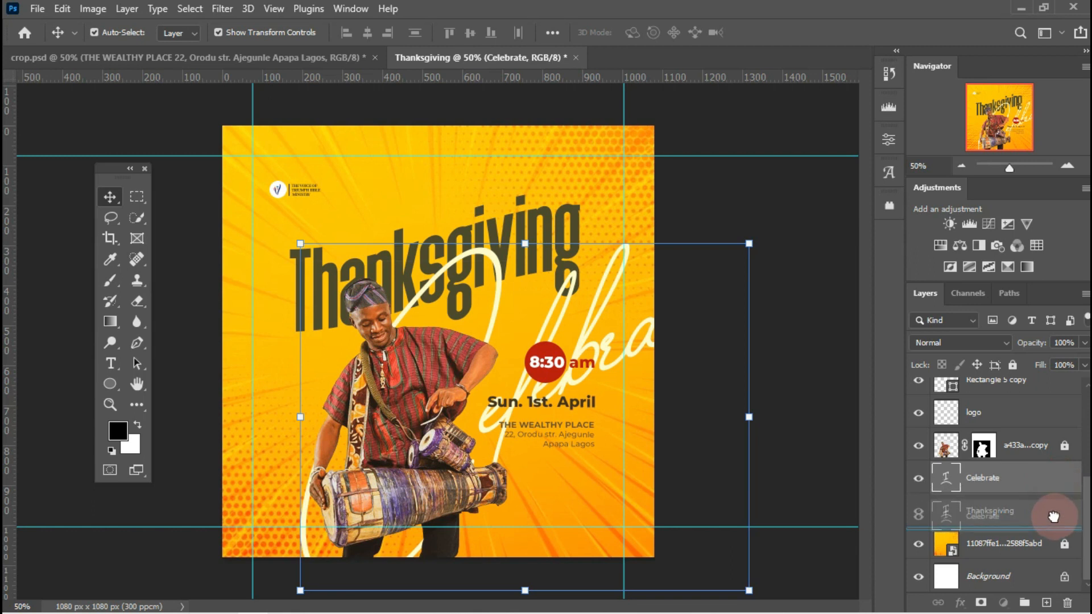
pyautogui.hotkey('ctrl', '[')
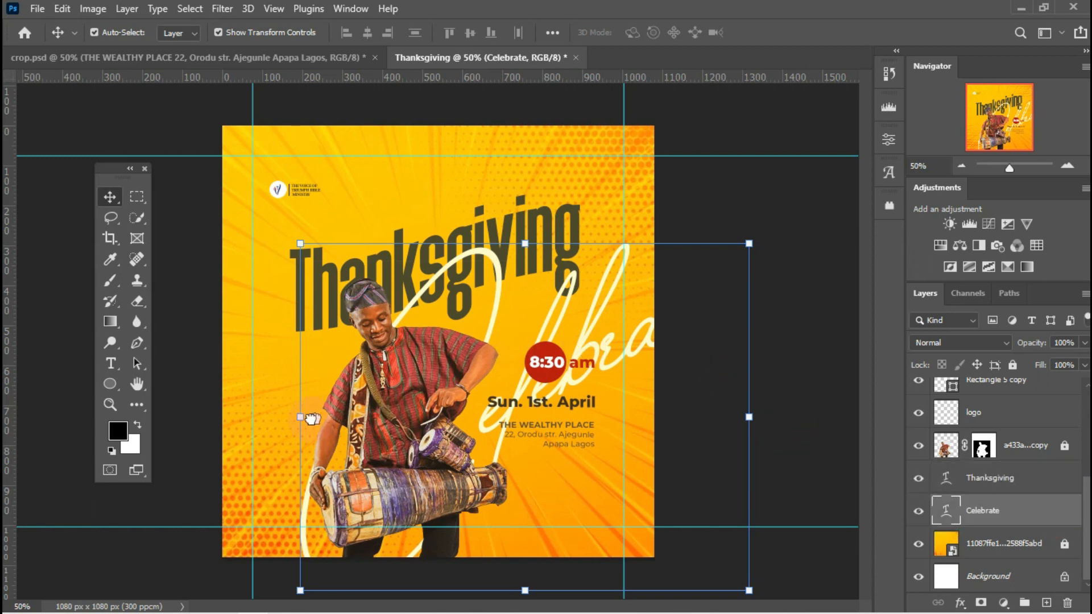
# Scale the "Celebrate" text up to 119.46%, extending it leftwards, and lower its opacity to 40%.
pyautogui.moveTo(299, 418); pyautogui.dragTo(203, 413)
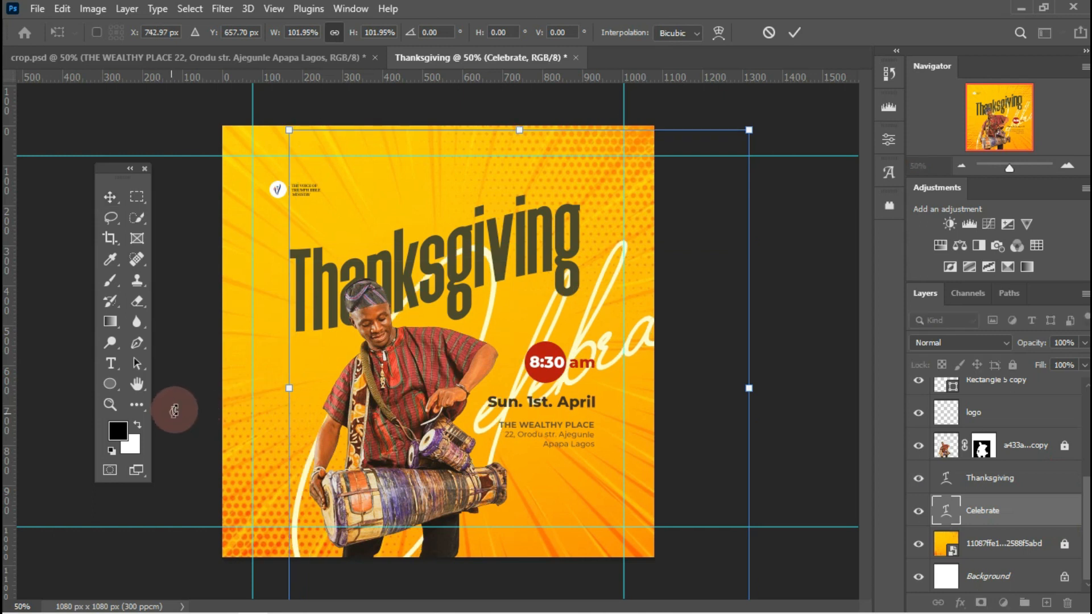
pyautogui.moveTo(290, 386); pyautogui.dragTo(210, 391)
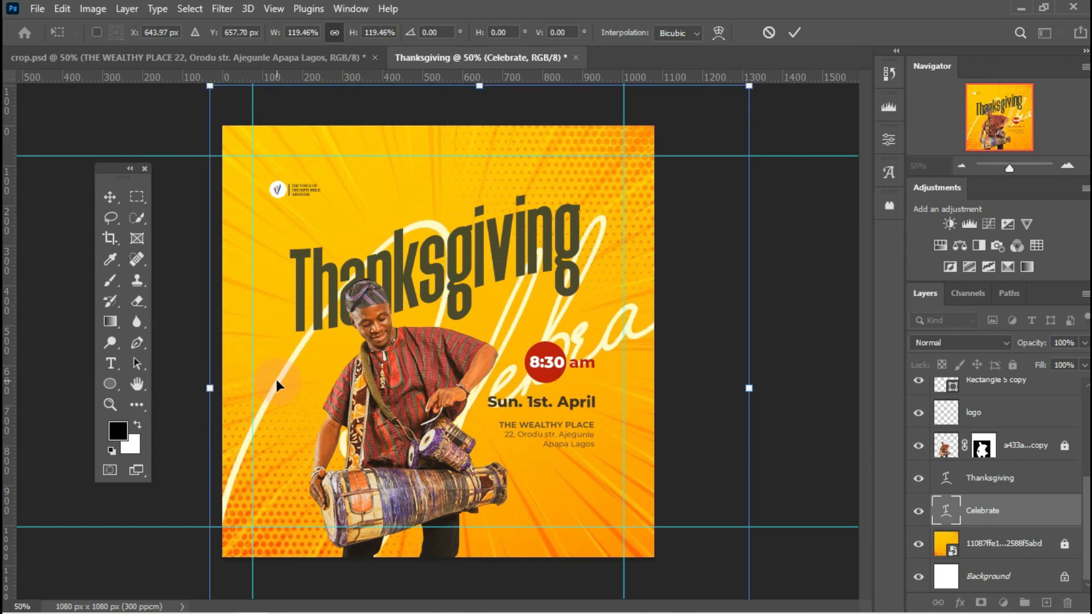
pyautogui.click(794, 33)
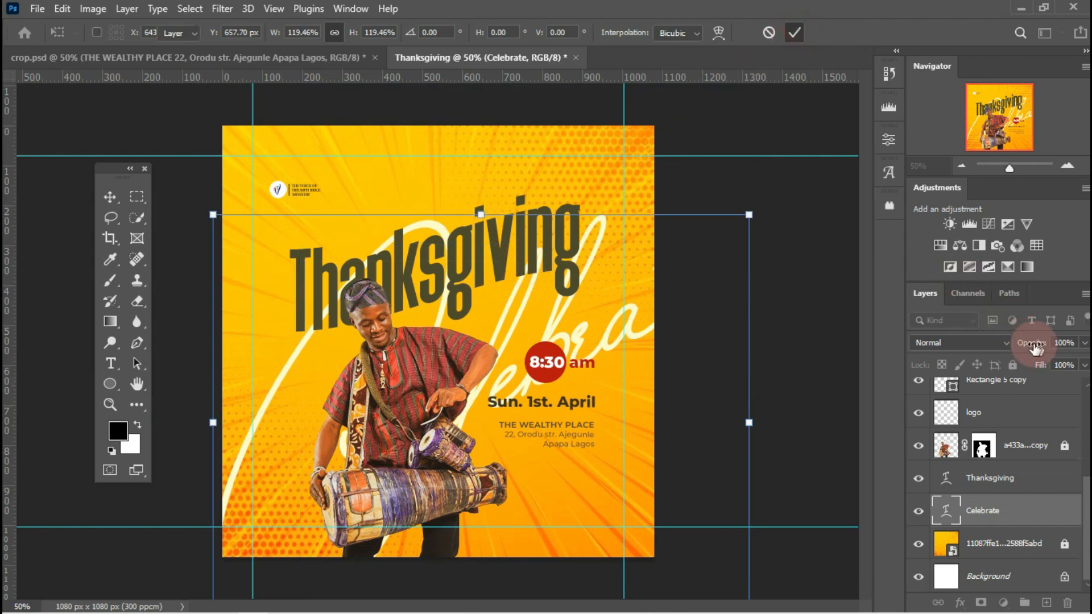
pyautogui.moveTo(1035, 348); pyautogui.dragTo(991, 349)
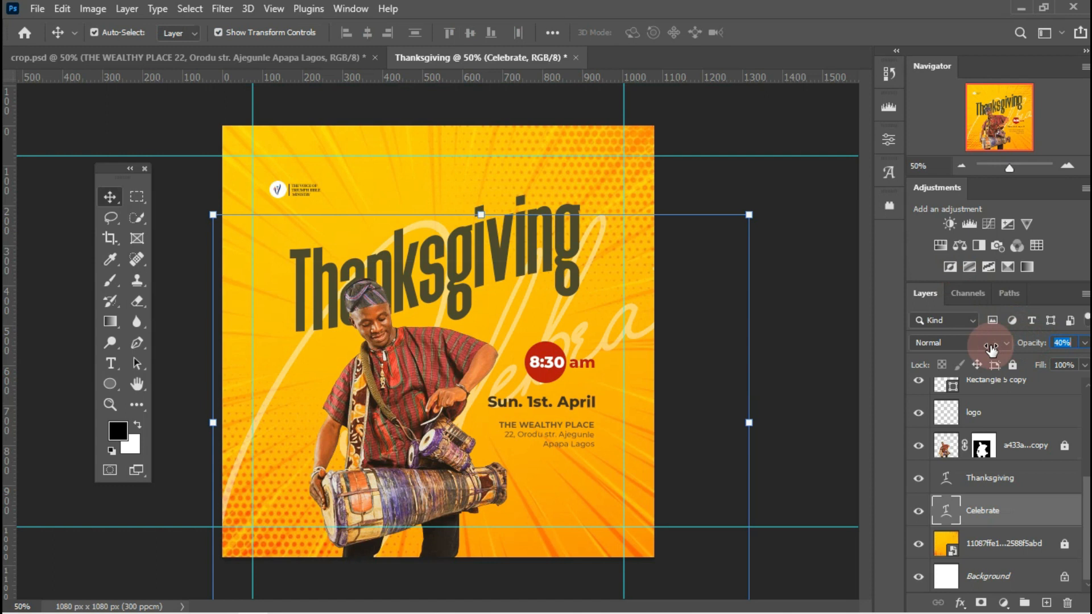
pyautogui.click(500, 322)
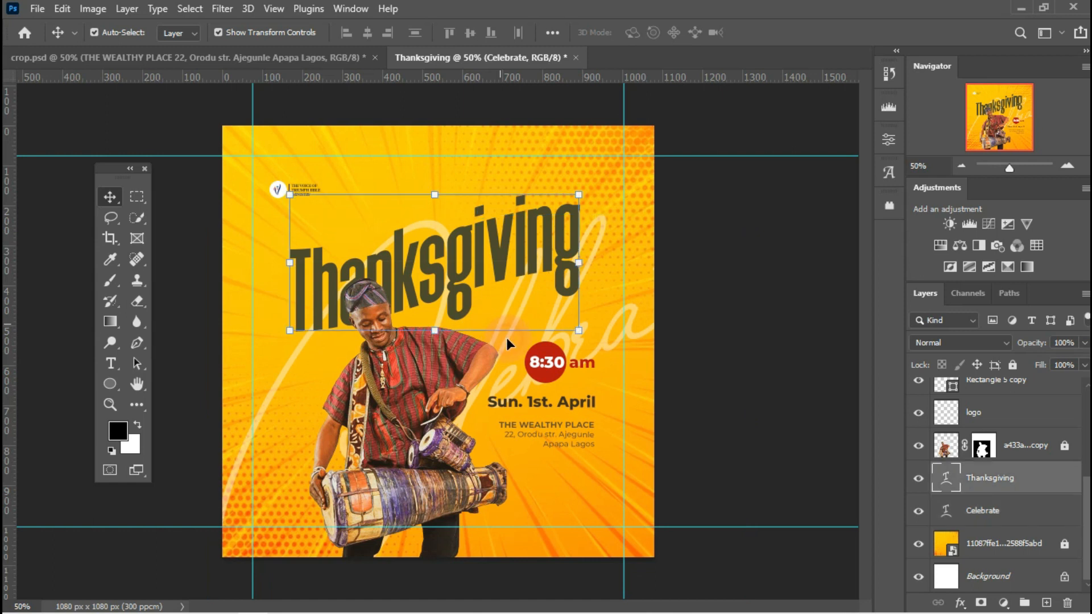
pyautogui.hotkey('ctrl', 't')
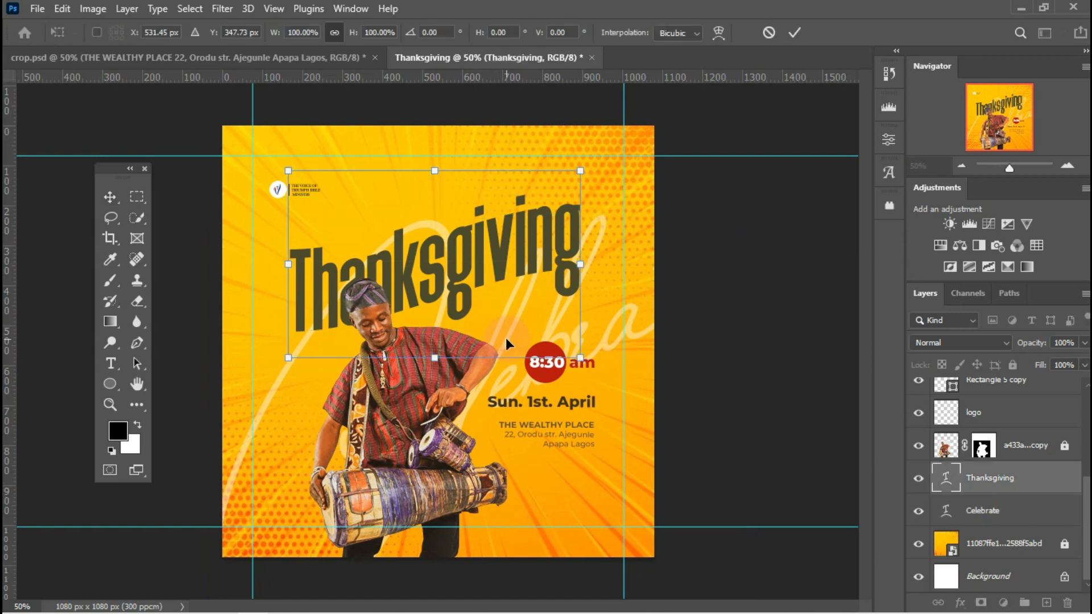
pyautogui.press('Return')
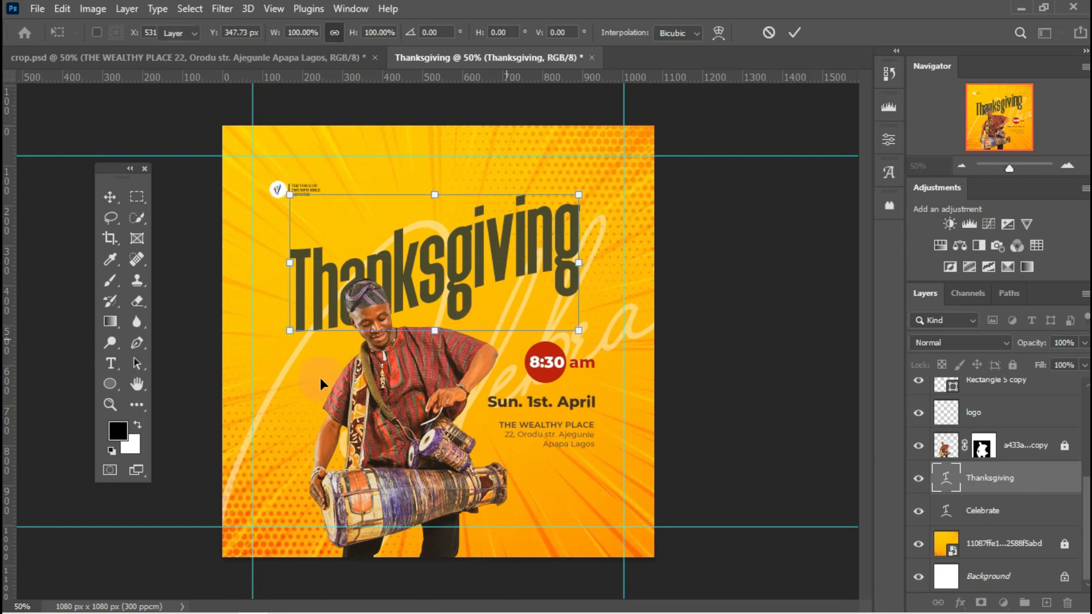
# Move the "Celebrate" script up and left so it spans the flyer behind the headline, and set its opacity to 24%.
pyautogui.moveTo(268, 402); pyautogui.dragTo(187, 381)
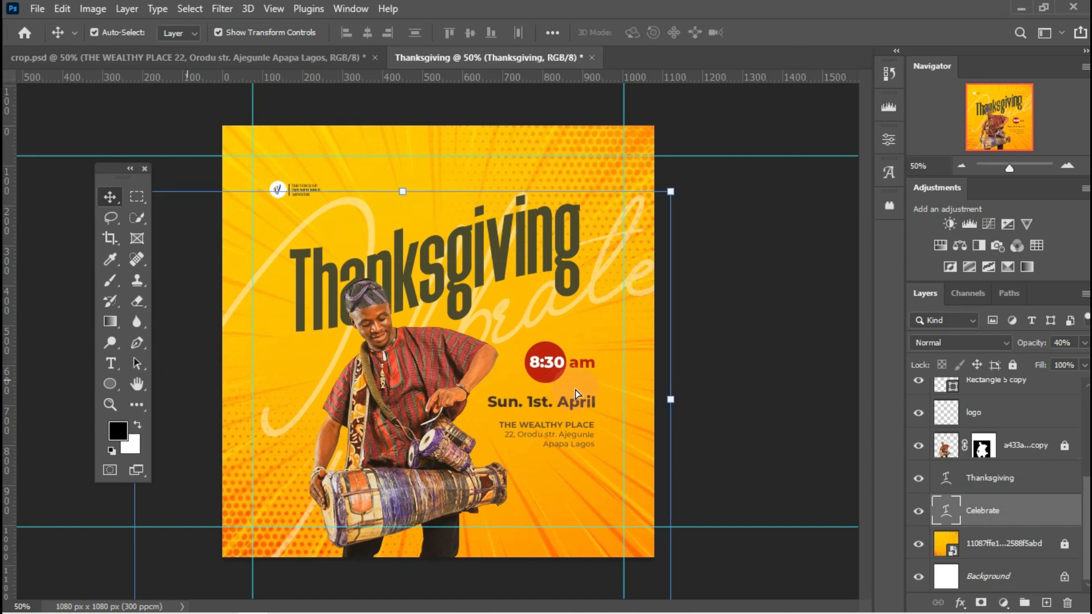
pyautogui.moveTo(1037, 352); pyautogui.dragTo(1024, 351)
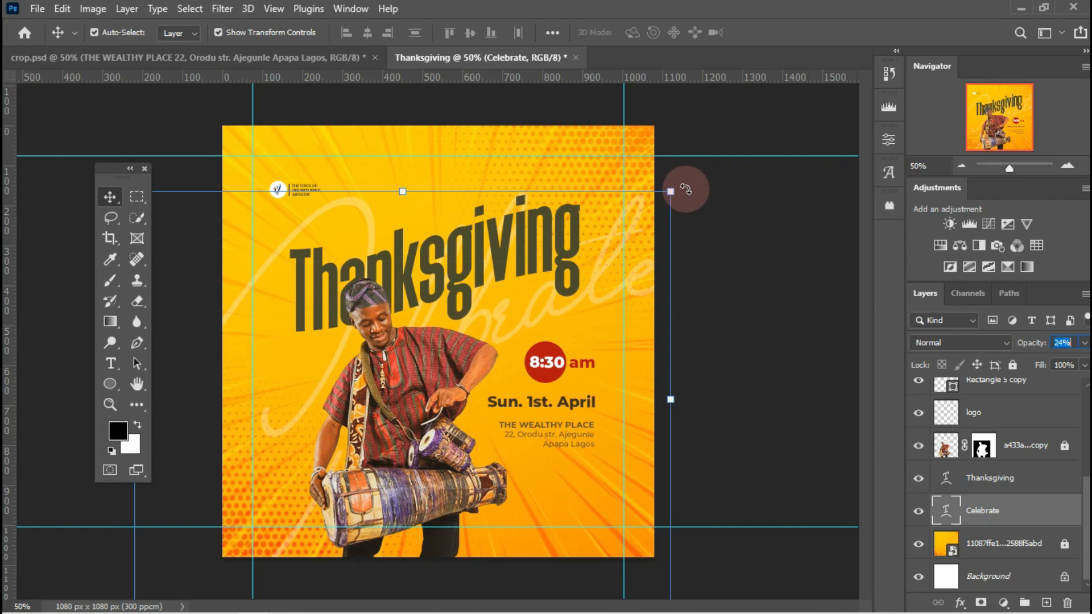
# Rotate the "Celebrate" script by 0.25° and lock its layer.
pyautogui.moveTo(687, 182)
pyautogui.mouseDown()
pyautogui.moveTo(679, 178)
pyautogui.moveTo(683, 192)
pyautogui.mouseUp()
pyautogui.press('Return')
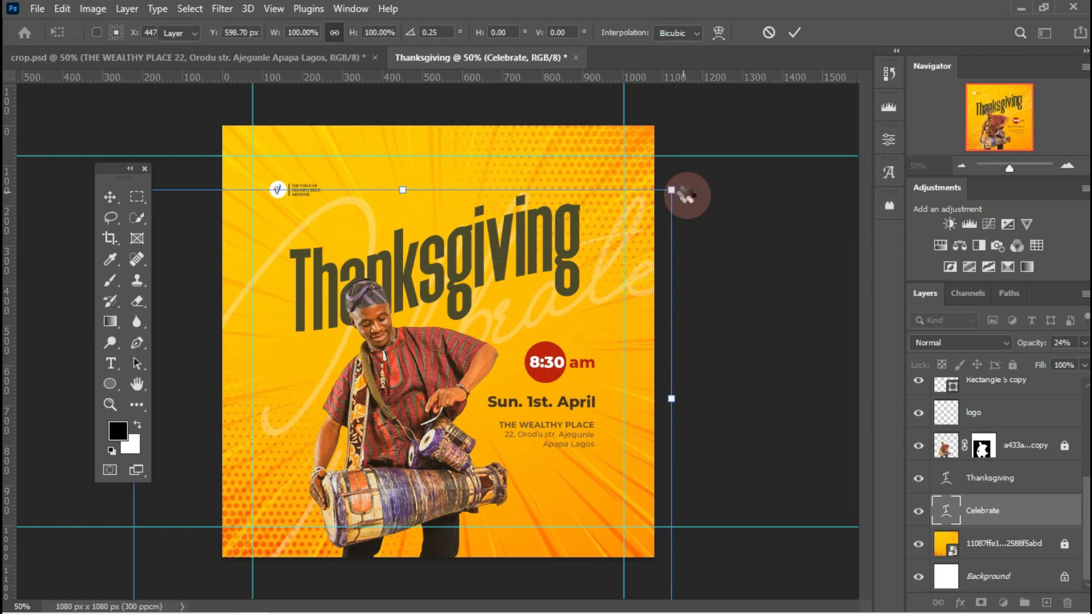
pyautogui.click(1014, 365)
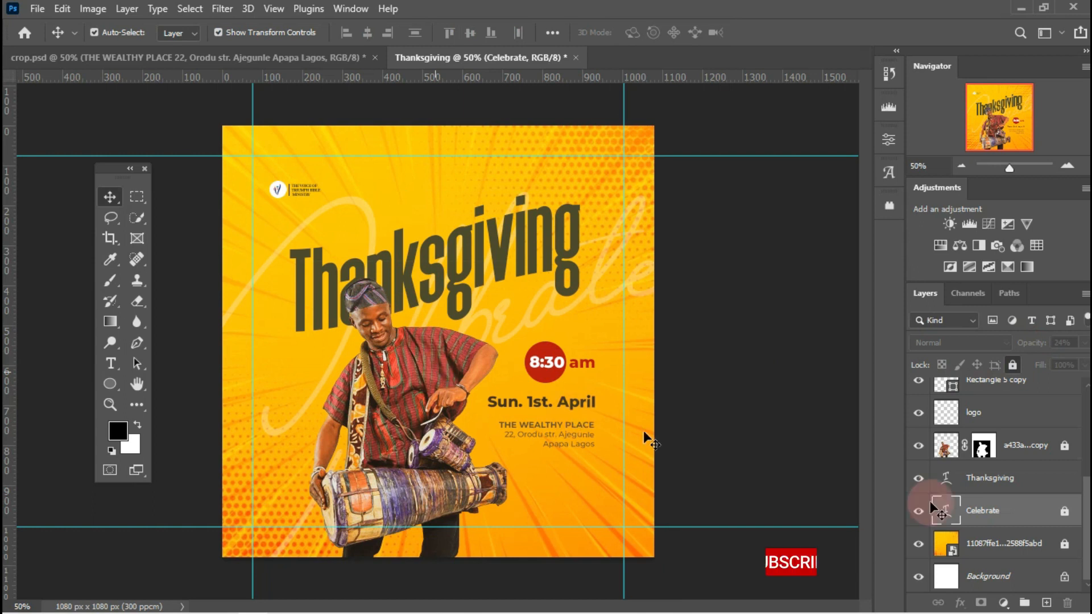
# Unlock the drummer cutout, nudge it slightly downward and scale it down to 94.51%.
pyautogui.click(1065, 446)
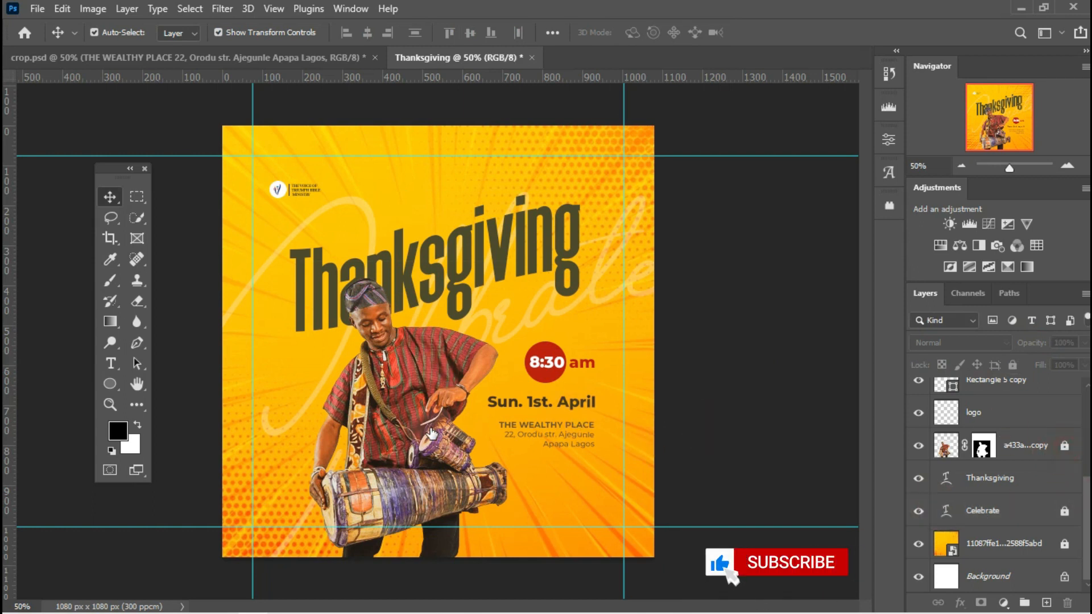
pyautogui.click(427, 409)
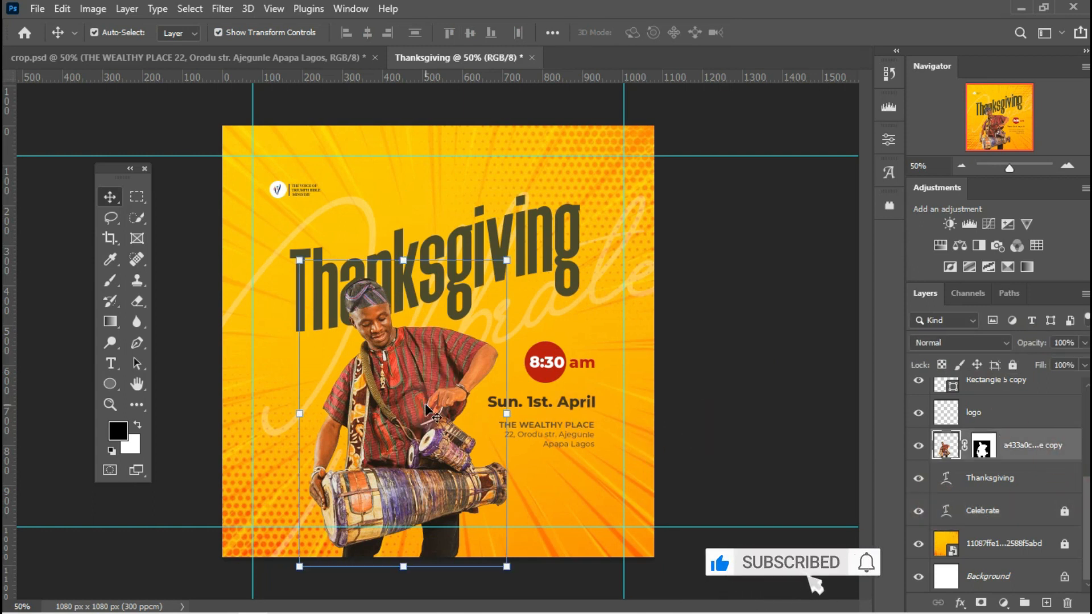
pyautogui.moveTo(437, 395); pyautogui.dragTo(432, 407)
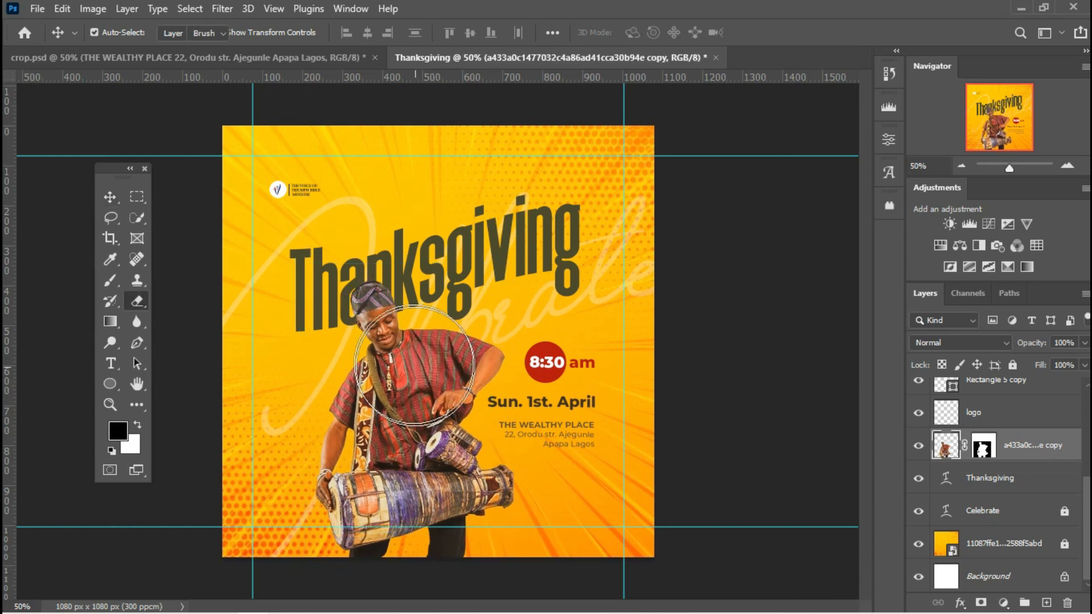
pyautogui.press('e')
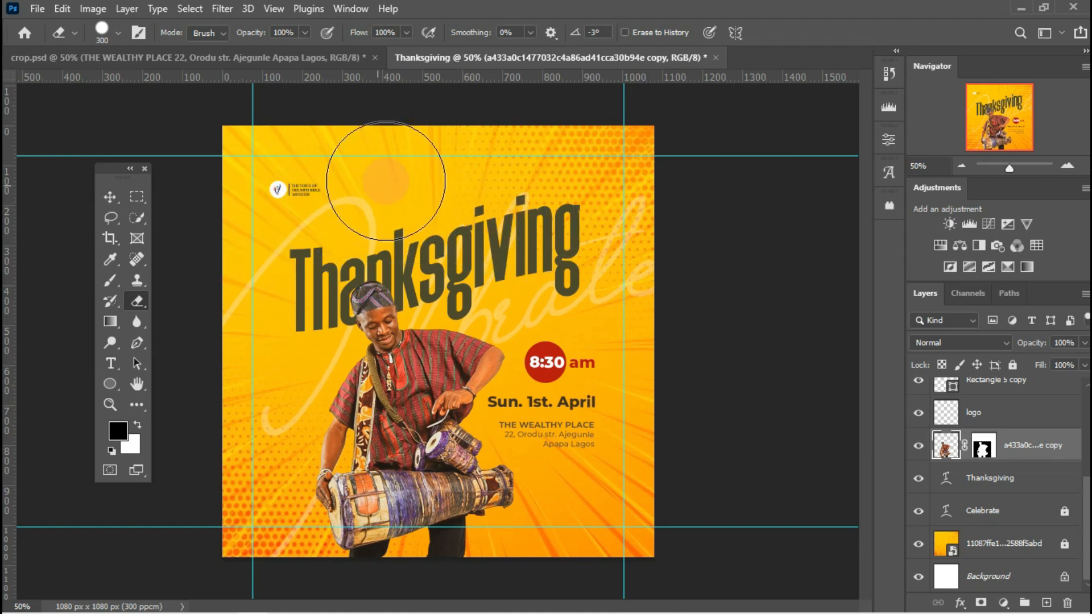
pyautogui.press('v')
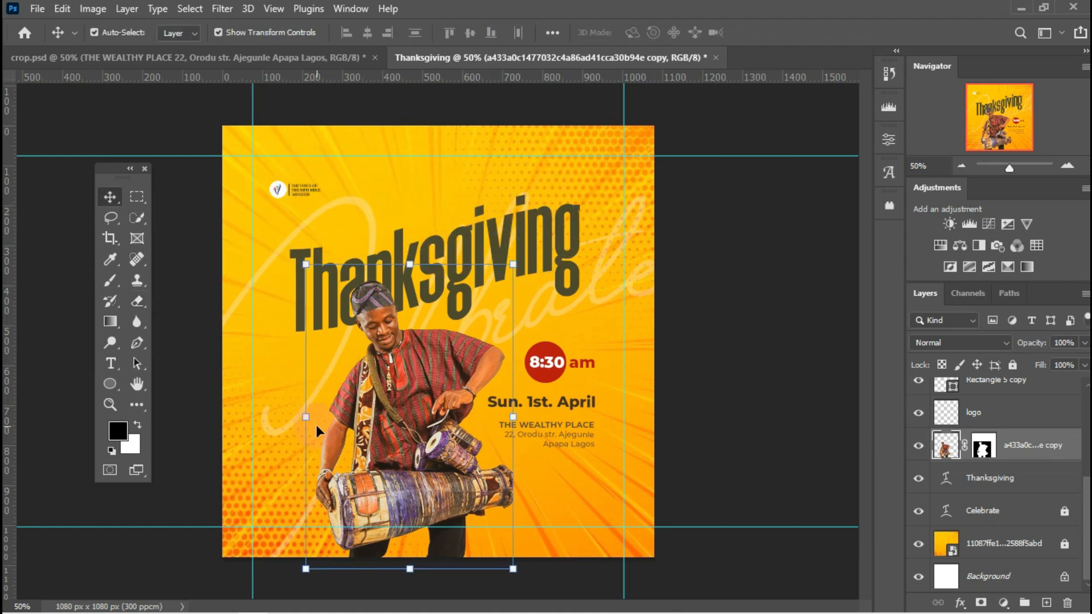
pyautogui.moveTo(384, 397)
pyautogui.mouseDown()
pyautogui.moveTo(372, 306)
pyautogui.moveTo(359, 402)
pyautogui.moveTo(380, 402)
pyautogui.mouseUp()
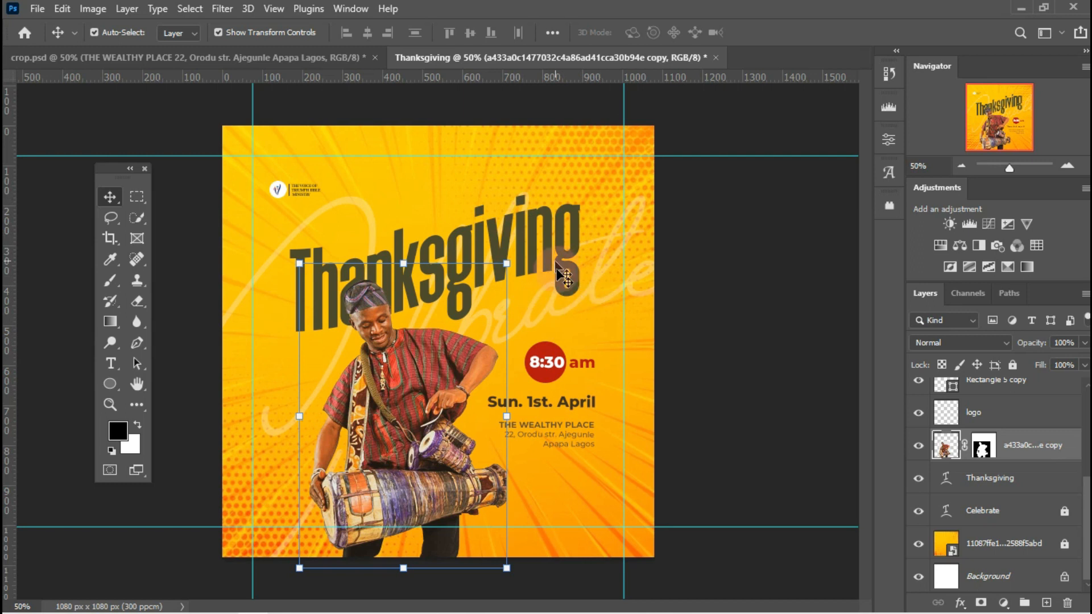
pyautogui.moveTo(408, 259); pyautogui.dragTo(408, 277)
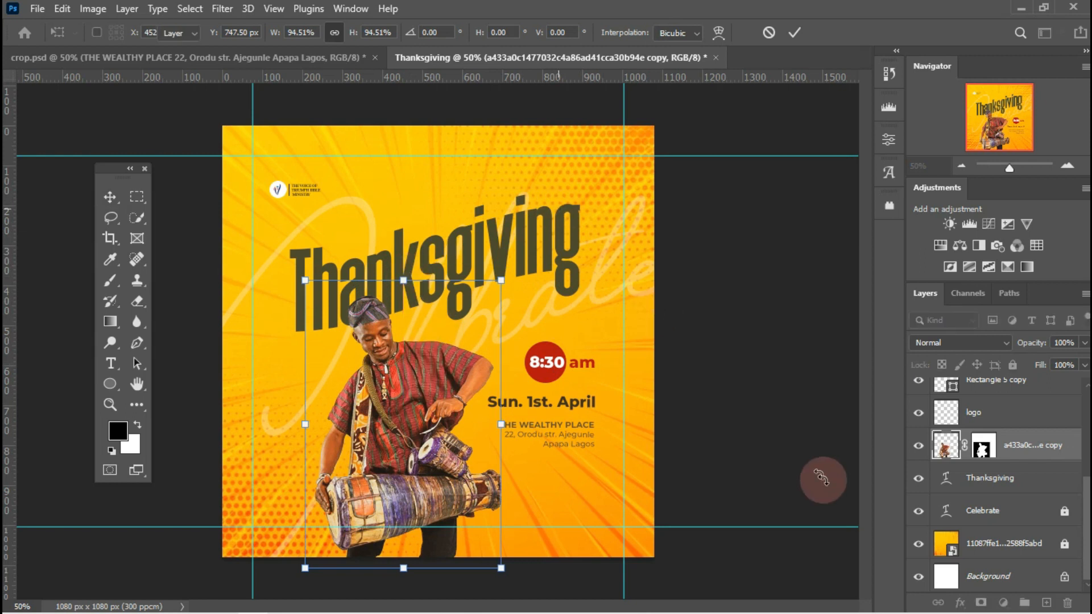
pyautogui.press('Return')
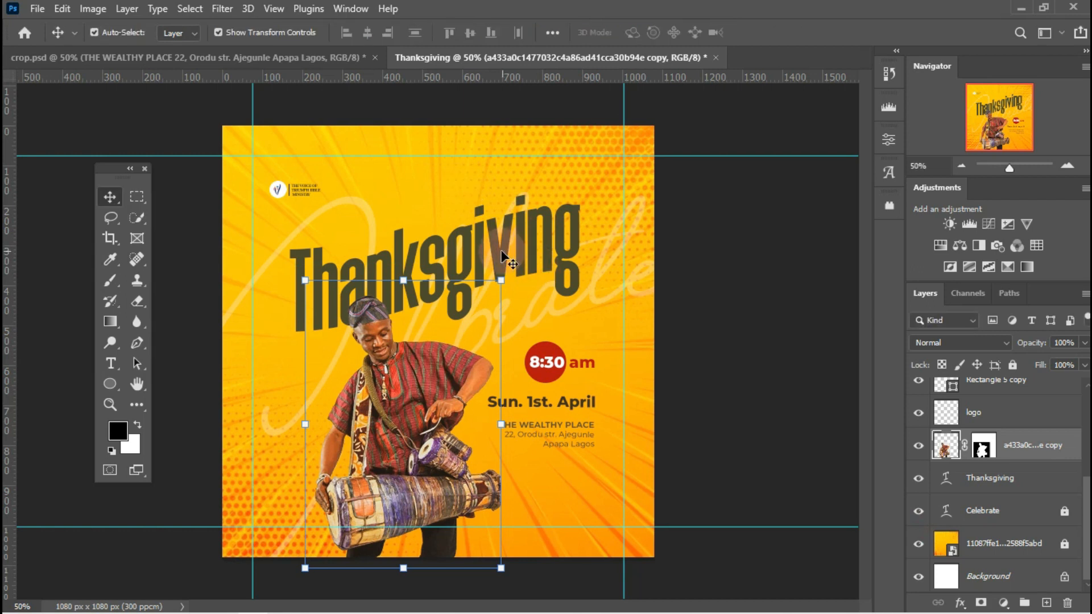
# Scale the "Thanksgiving" headline to 92.05% and position it at X 555 px, Y 369.81 px above the drummer.
pyautogui.click(484, 237)
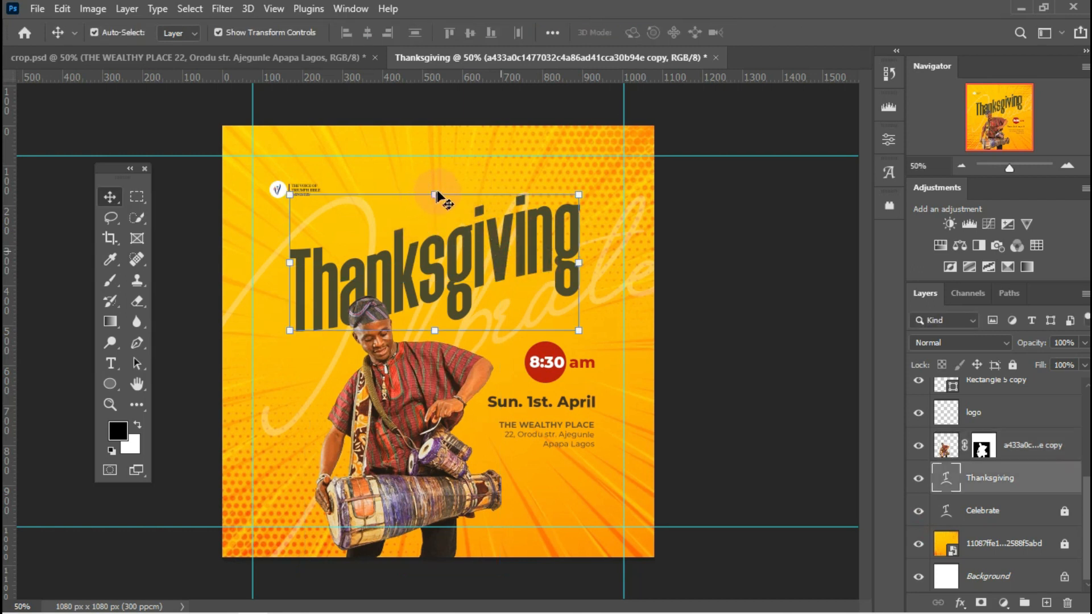
pyautogui.click(435, 195)
pyautogui.moveTo(432, 192); pyautogui.dragTo(432, 202)
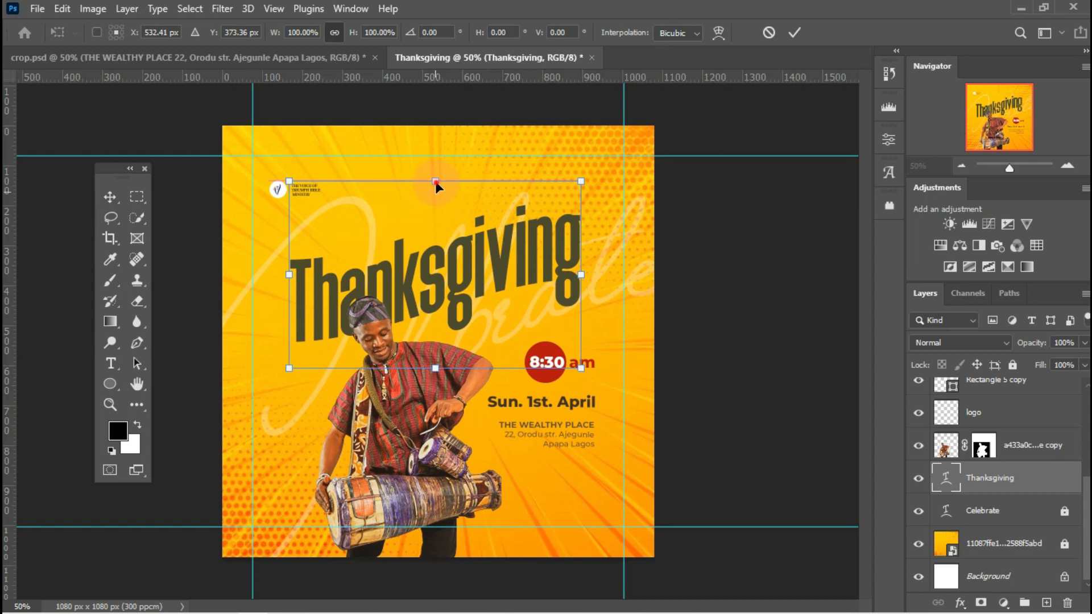
pyautogui.moveTo(435, 181); pyautogui.dragTo(435, 196)
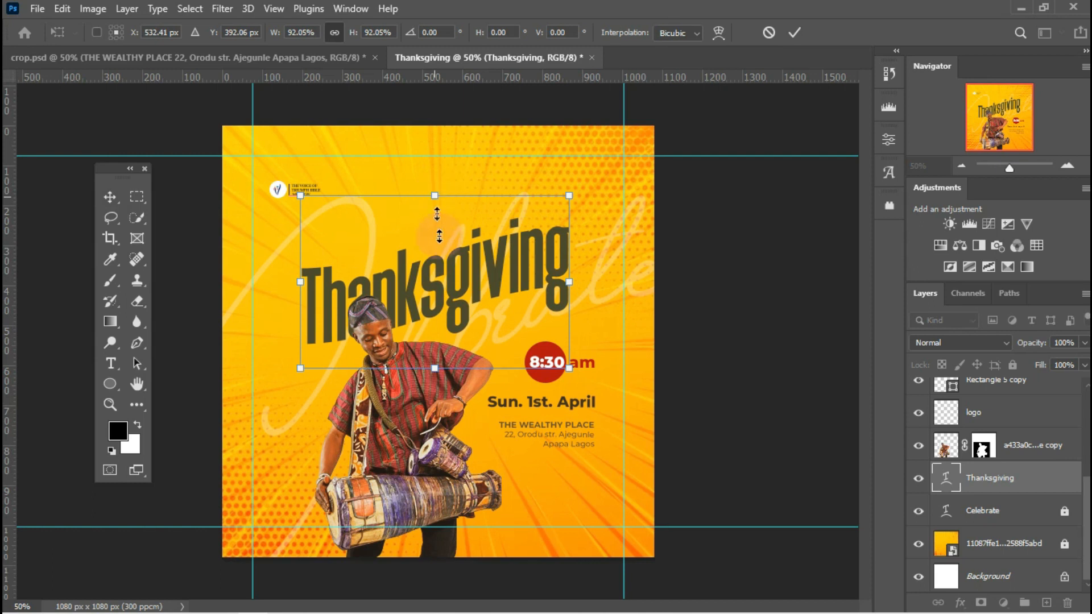
pyautogui.moveTo(442, 292)
pyautogui.mouseDown()
pyautogui.moveTo(448, 283)
pyautogui.moveTo(449, 296)
pyautogui.mouseUp()
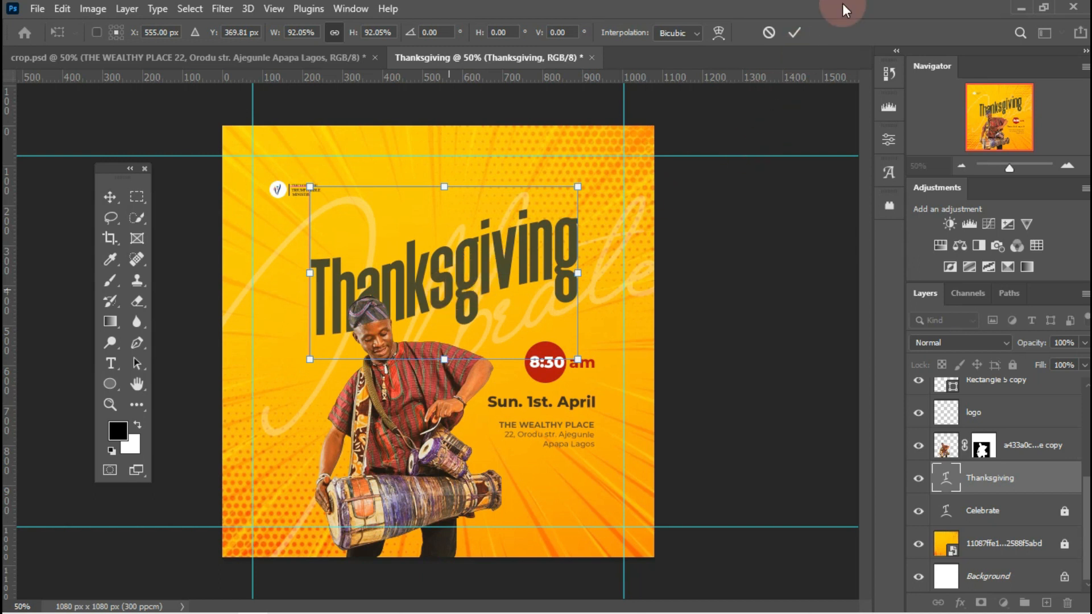
pyautogui.click(797, 33)
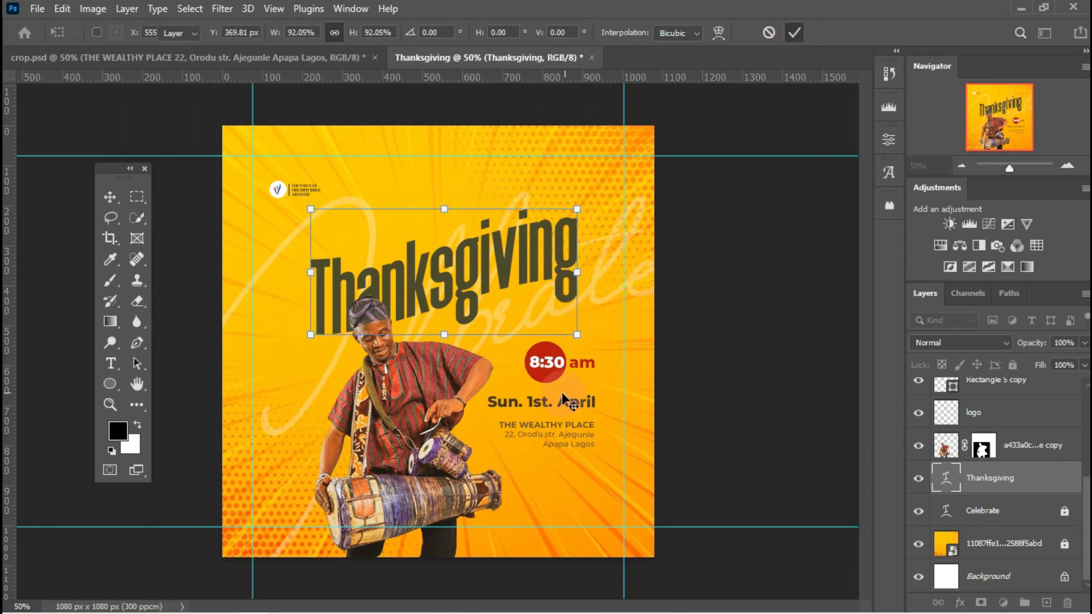
# Duplicate the "Sun. 1st. April" text and place the copy just above the 8:30 am time.
pyautogui.click(544, 402)
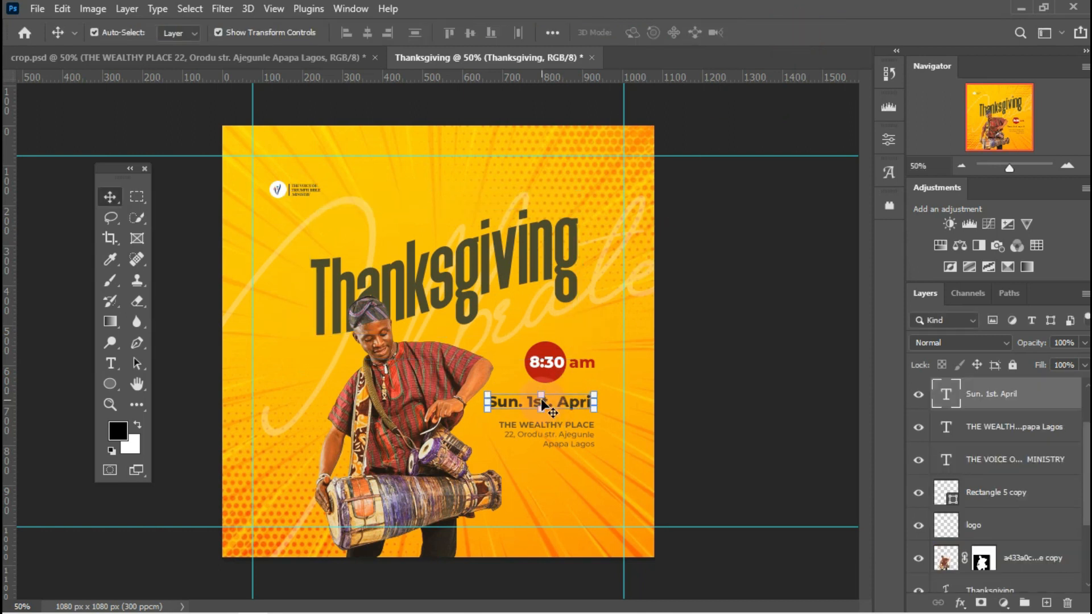
pyautogui.press('ctrl')
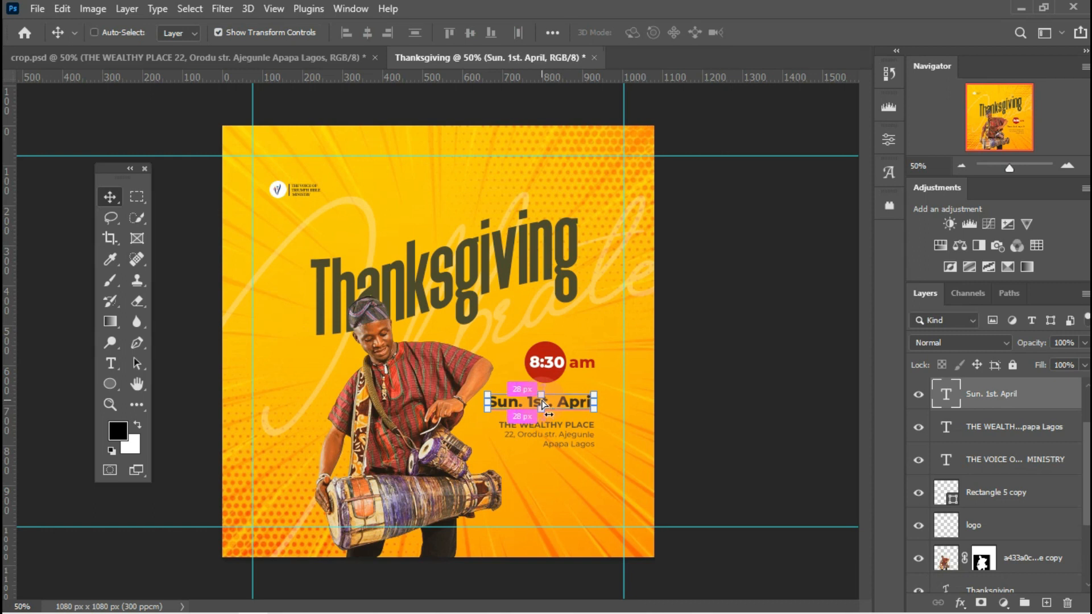
pyautogui.hotkey('ctrl', 'j')
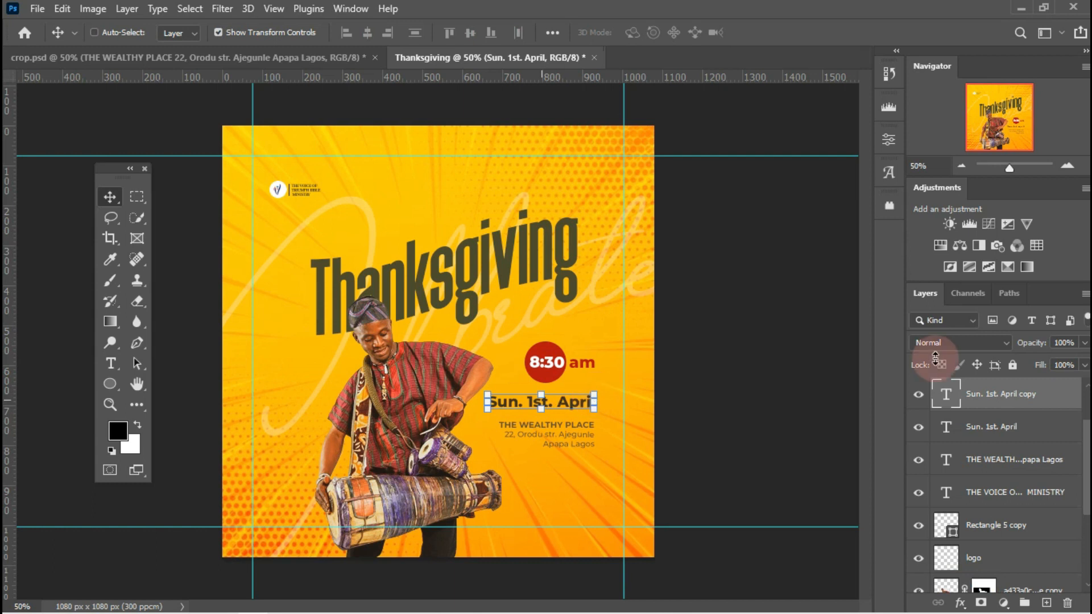
pyautogui.moveTo(567, 404); pyautogui.dragTo(569, 330)
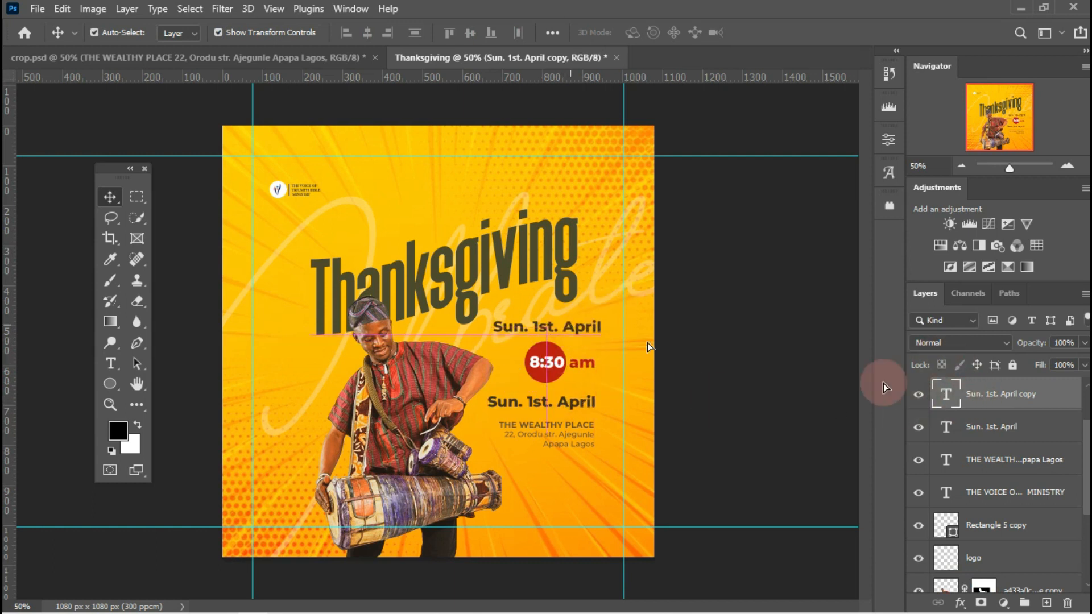
# Replace the wording of the duplicated date text with "SERVICE".
pyautogui.doubleClick(946, 395)
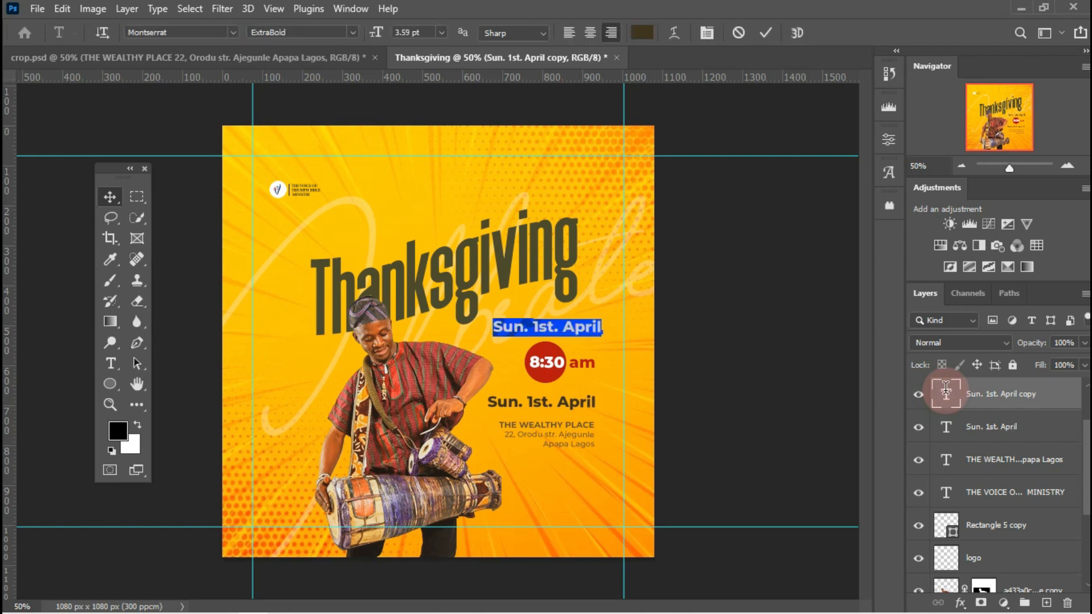
pyautogui.press('Right')
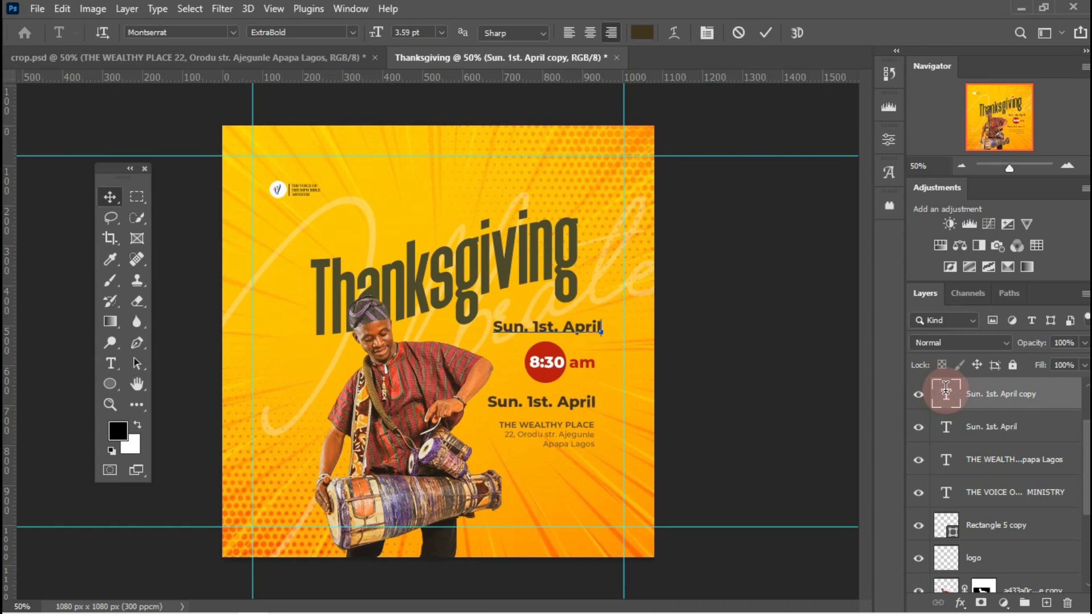
pyautogui.hotkey('ctrl', 'a')
pyautogui.write('SERVIE')
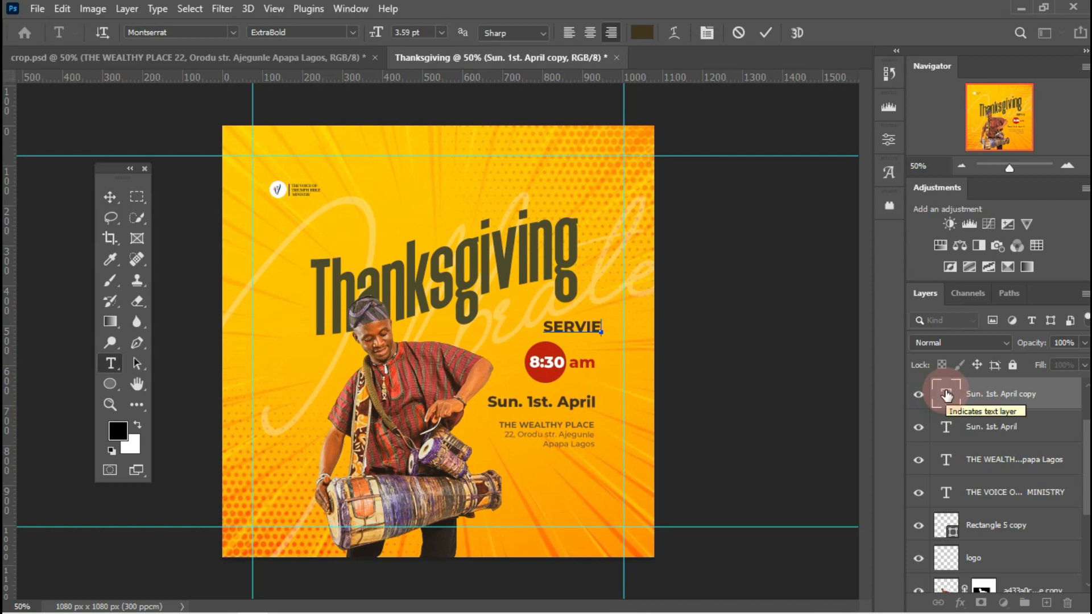
pyautogui.write('CE')
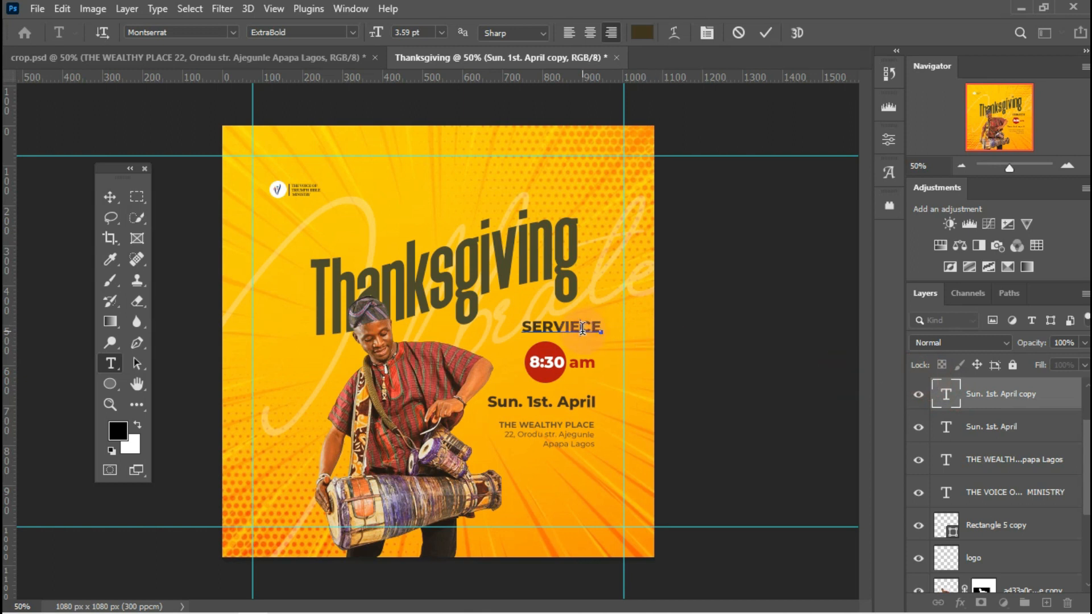
pyautogui.click(582, 328)
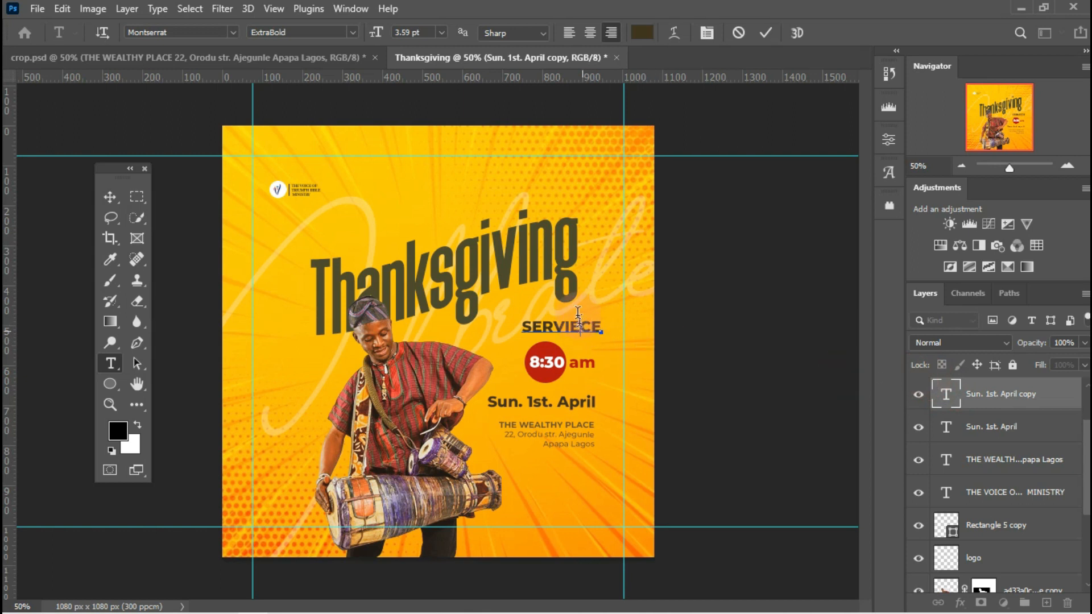
pyautogui.press('BackSpace')
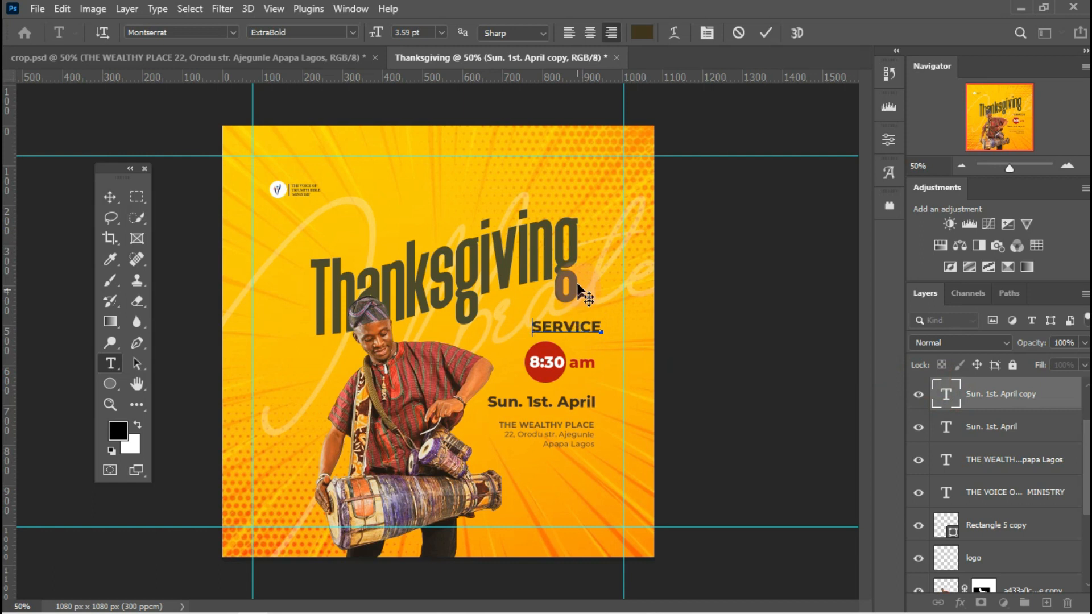
# Warp the "SERVICE" text with the horizontal Rise style at a bend of +41%.
pyautogui.hotkey('ctrl', 'a')
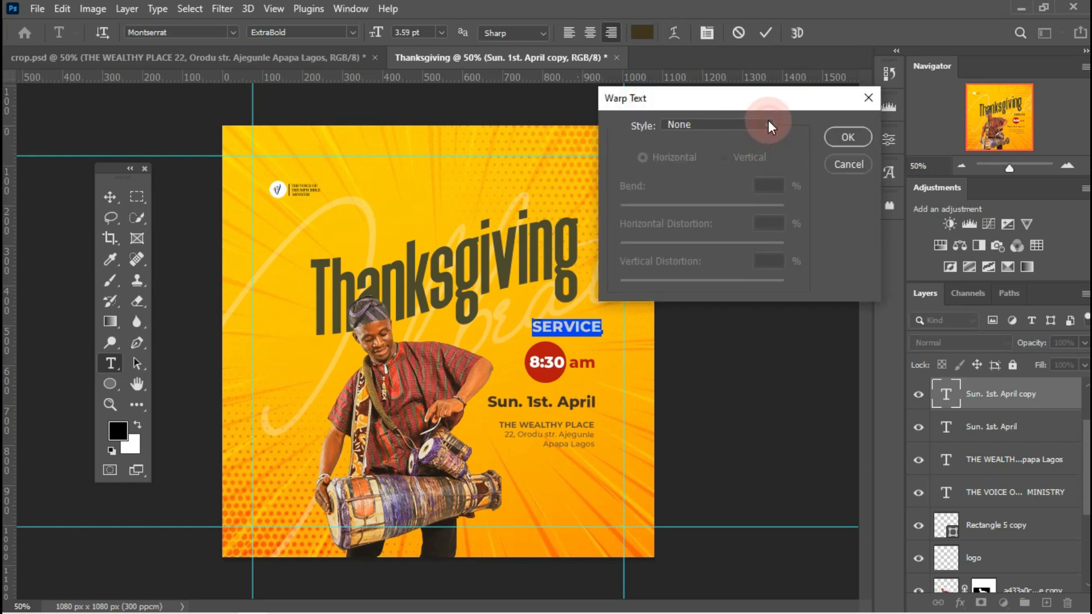
pyautogui.click(768, 125)
pyautogui.click(695, 352)
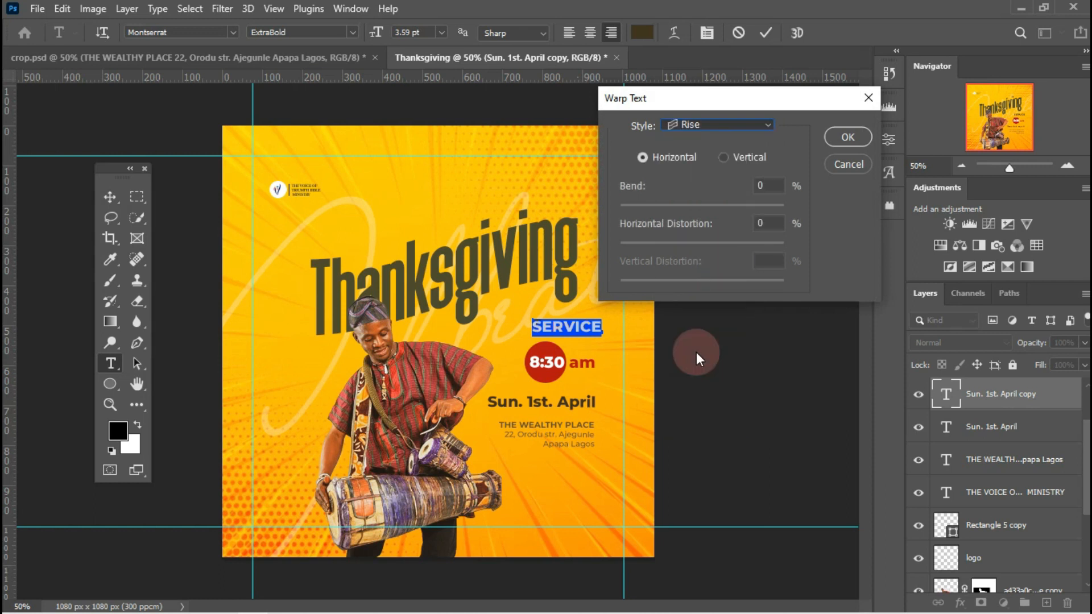
pyautogui.click(715, 207)
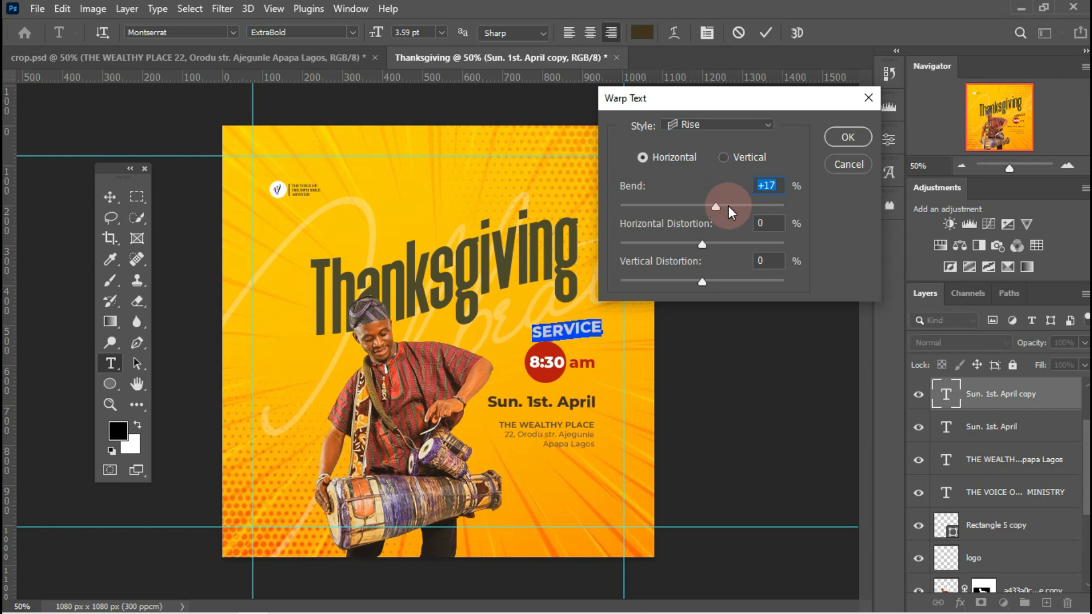
pyautogui.click(727, 206)
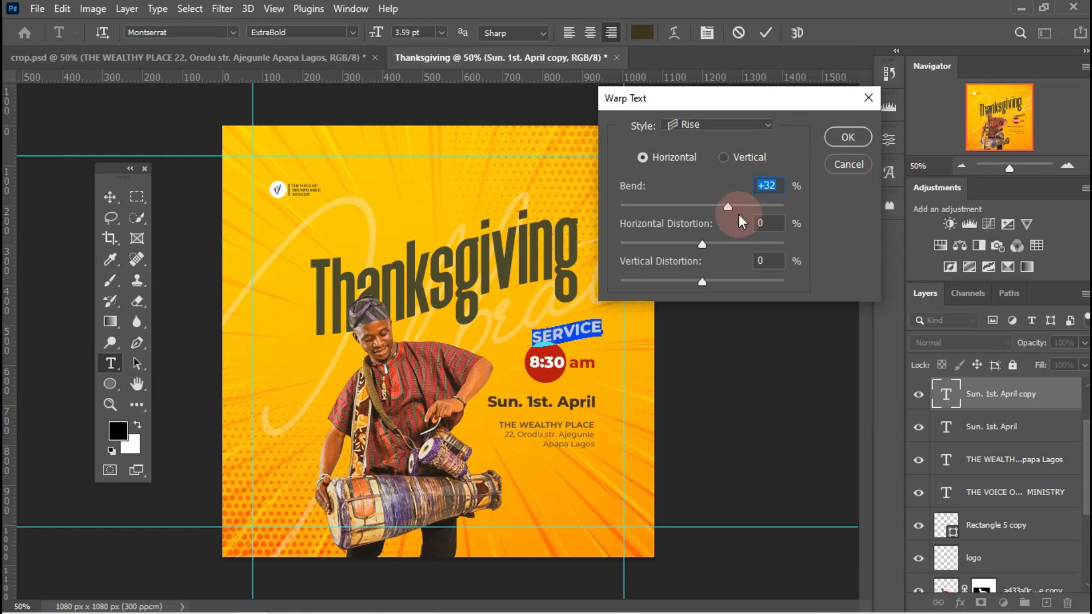
pyautogui.click(736, 205)
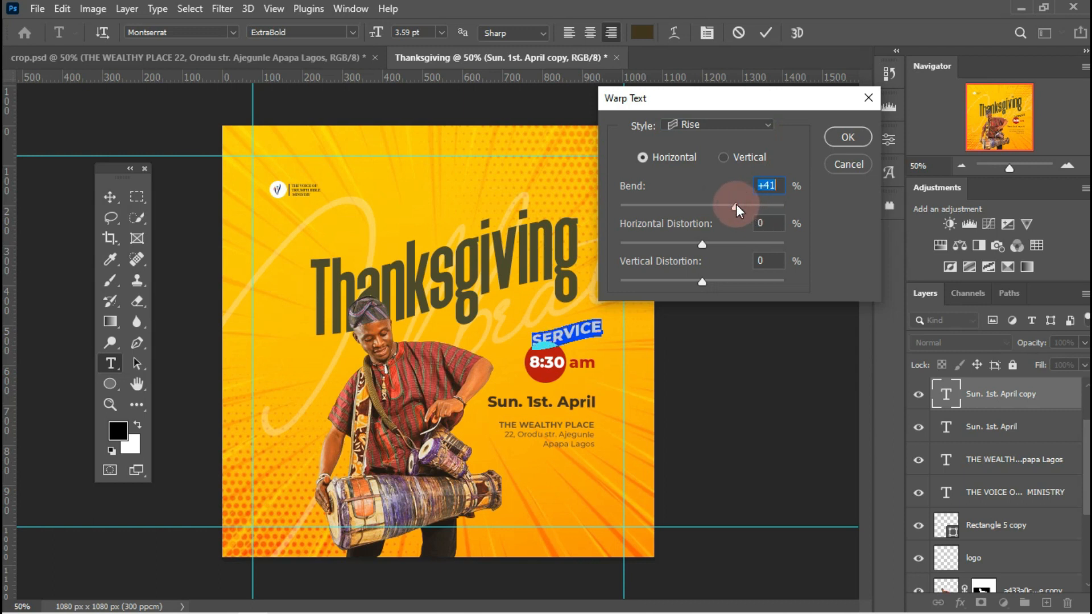
pyautogui.click(834, 135)
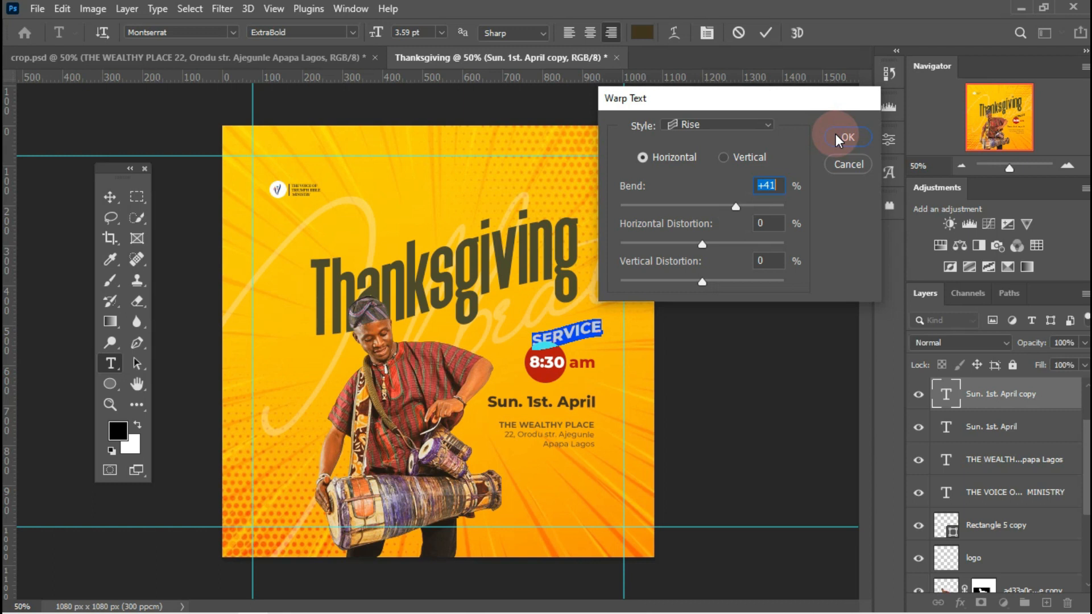
pyautogui.click(766, 33)
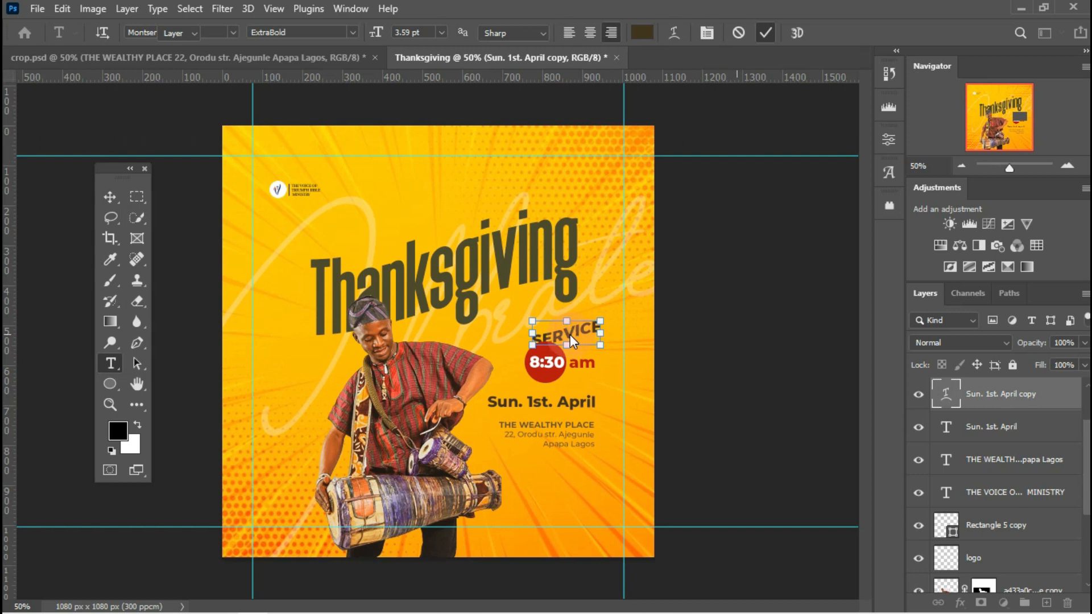
# Move "SERVICE" under the headline between its two g's and recolour it with the headline's dark olive, 4c4b2c.
pyautogui.moveTo(550, 326); pyautogui.dragTo(532, 303)
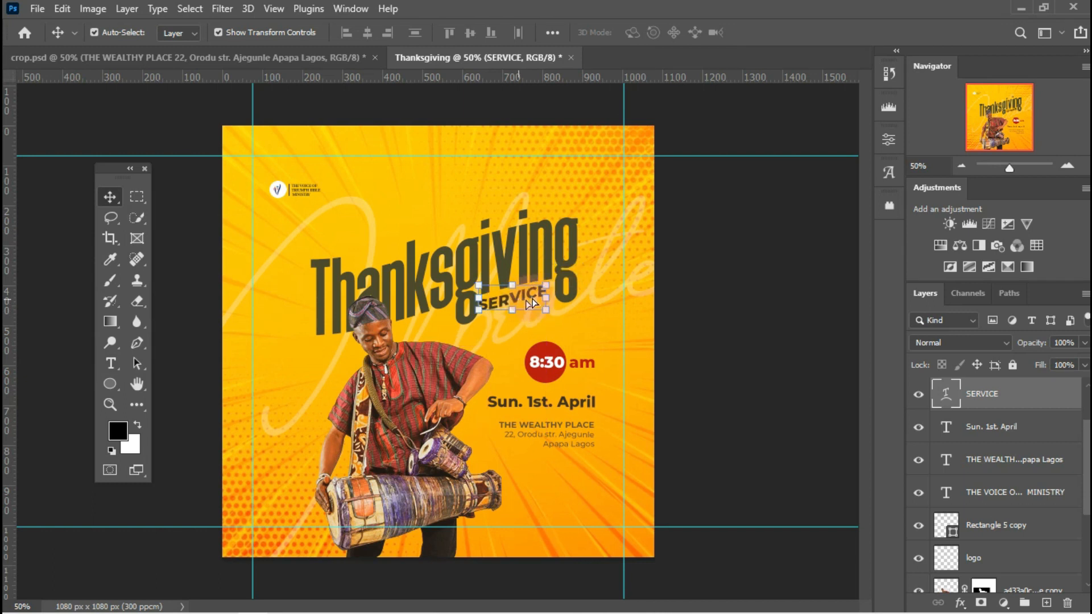
pyautogui.doubleClick(944, 396)
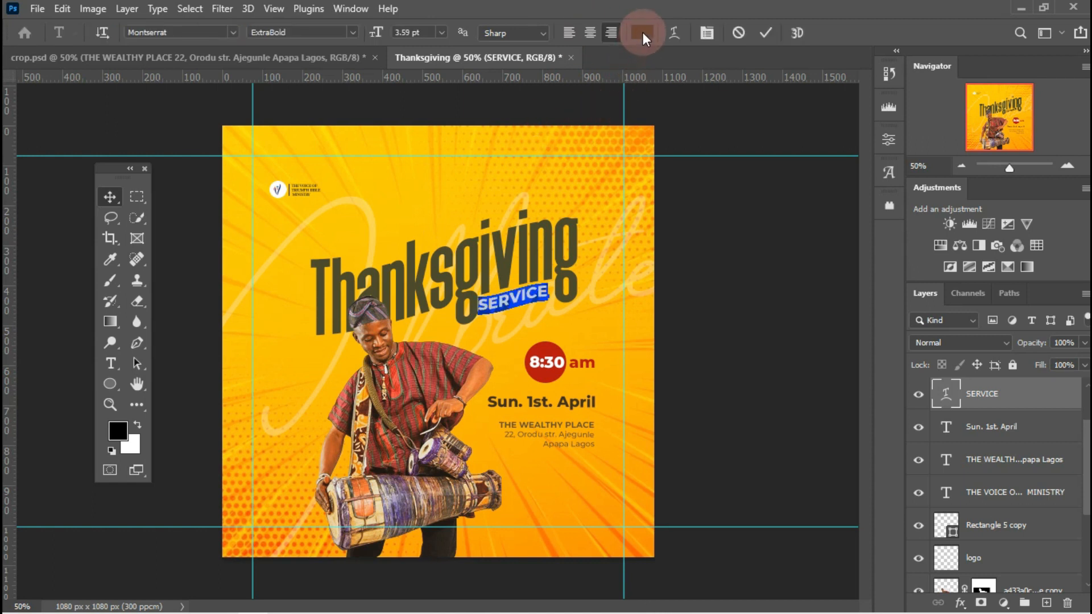
pyautogui.click(642, 32)
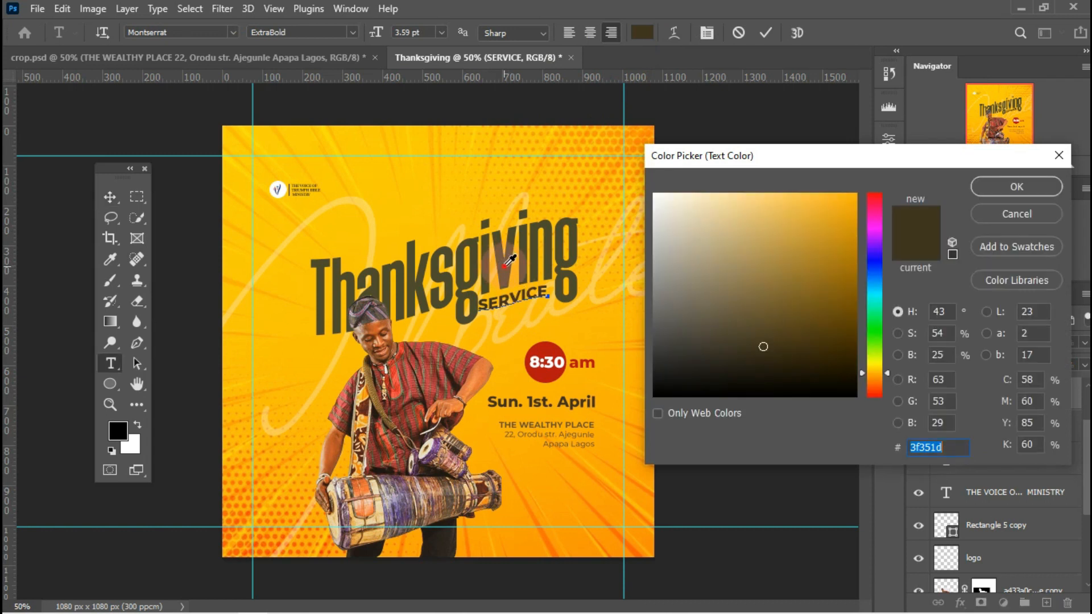
pyautogui.click(506, 265)
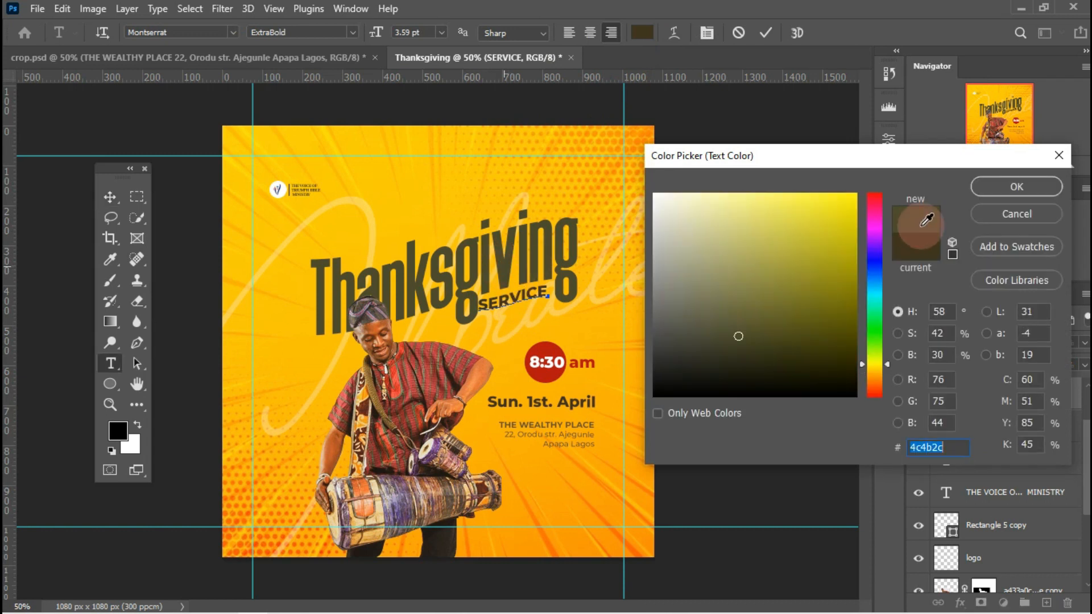
pyautogui.click(996, 190)
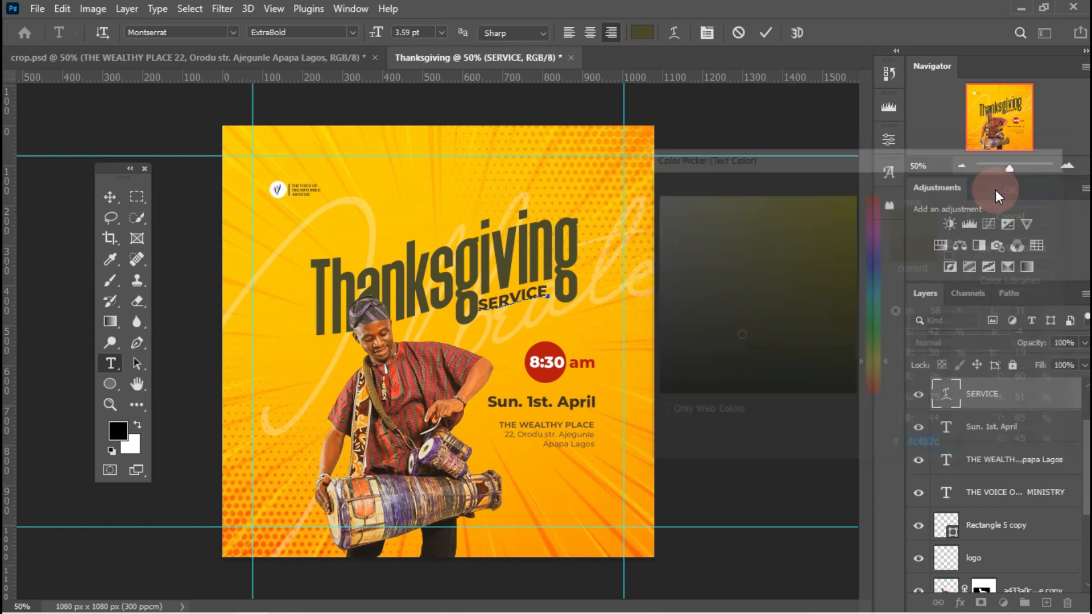
# Finish editing the "SERVICE" text and nudge it slightly downward beneath the headline.
pyautogui.click(765, 34)
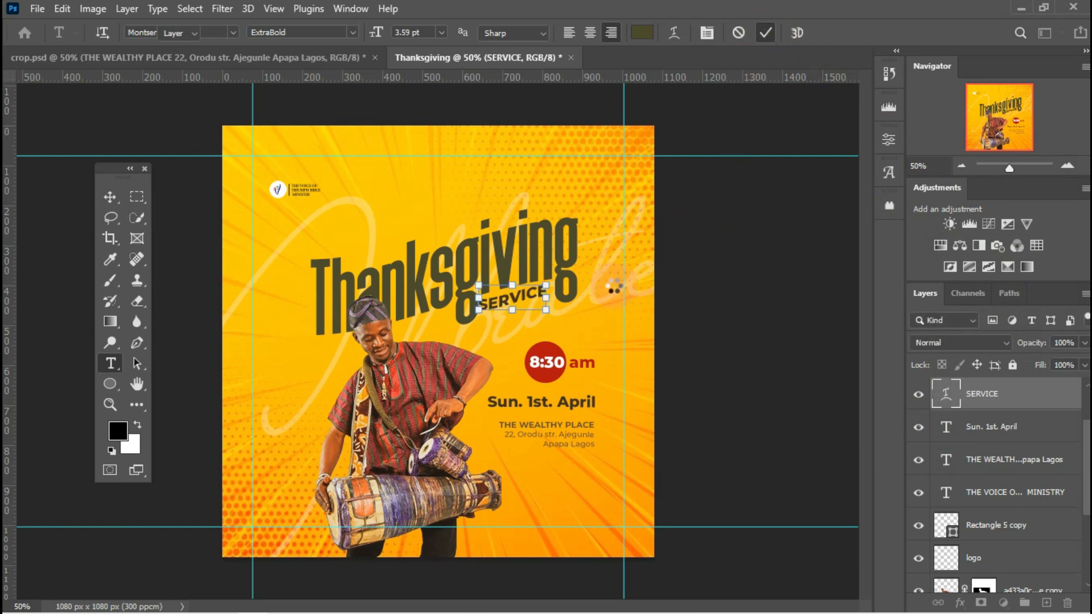
pyautogui.press('v')
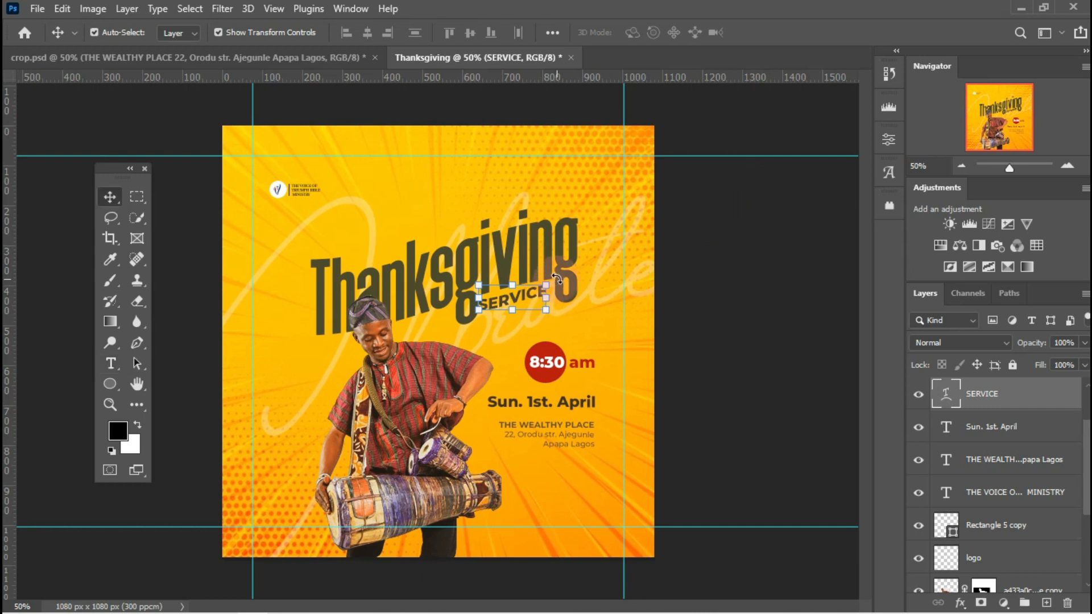
pyautogui.click(682, 281)
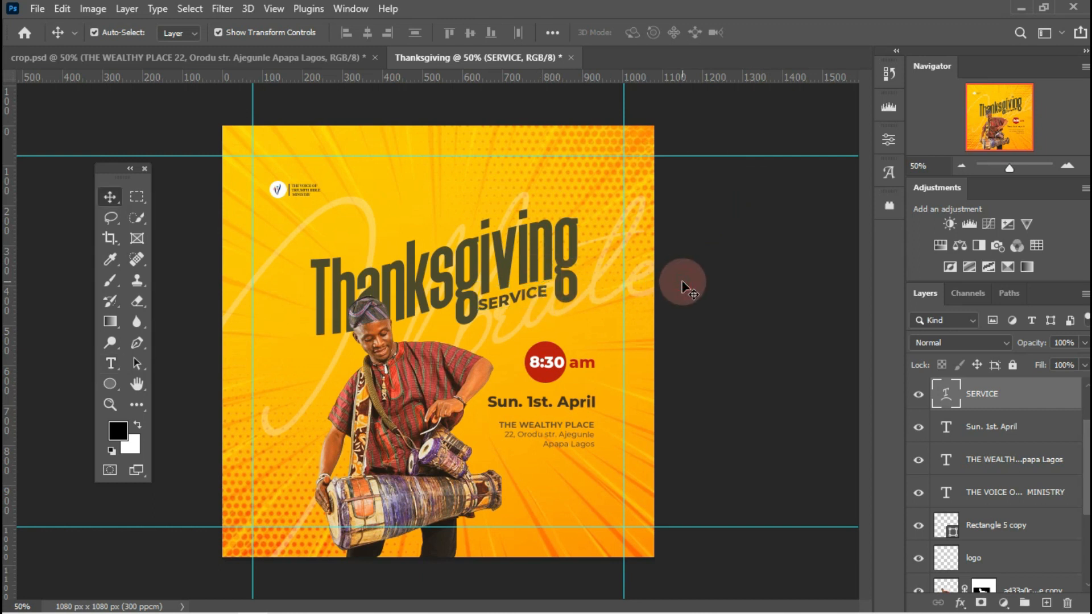
pyautogui.moveTo(532, 307); pyautogui.dragTo(528, 306)
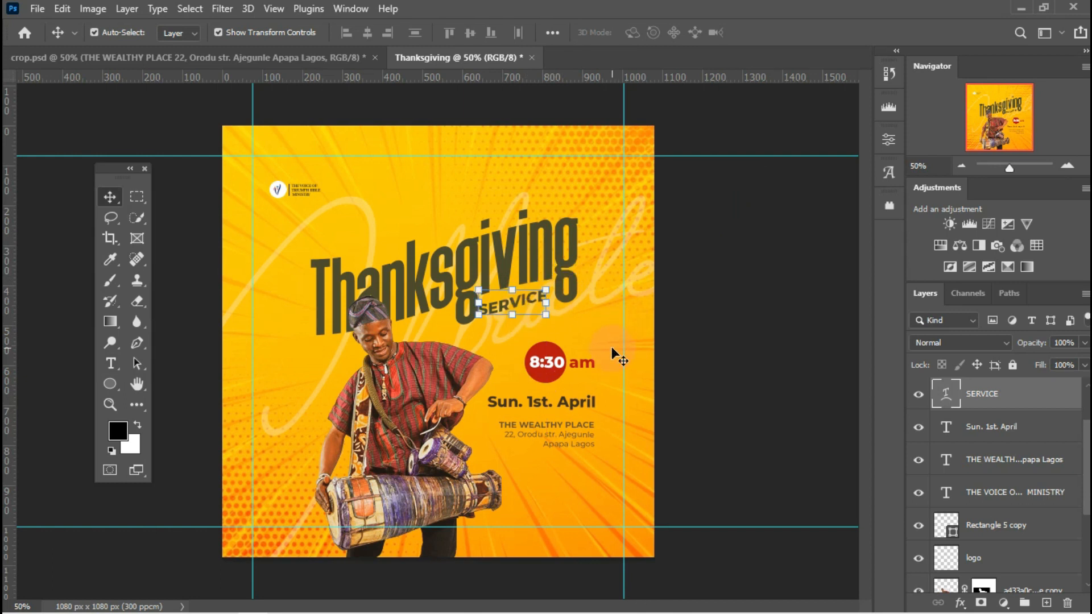
# Scale the time, red circle, date and venue together to 92.88% and move them down to align with the headline's right end.
pyautogui.moveTo(613, 348); pyautogui.dragTo(565, 446)
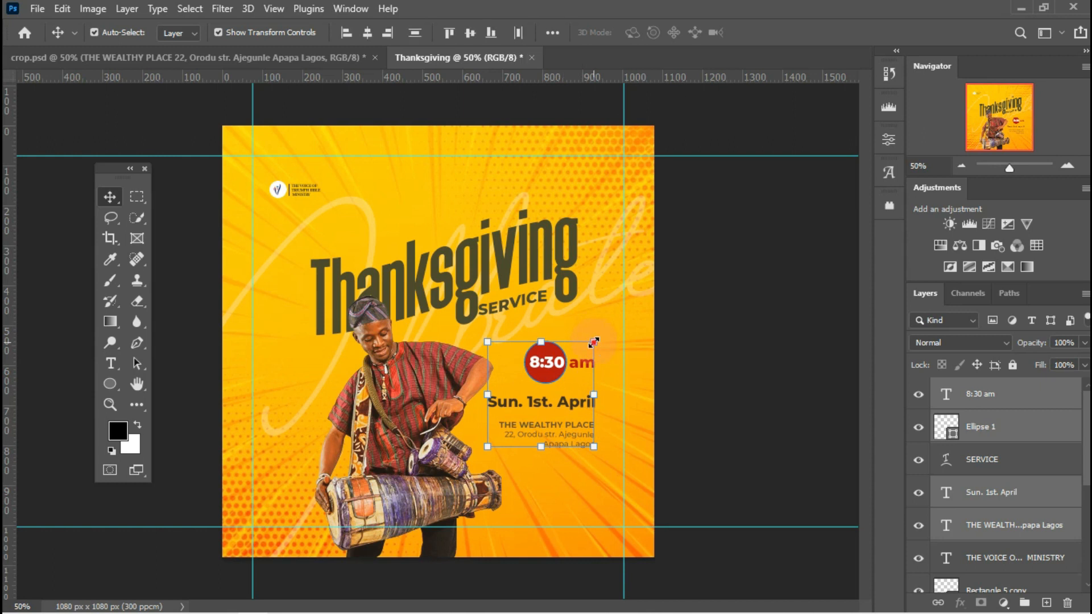
pyautogui.moveTo(593, 342); pyautogui.dragTo(587, 350)
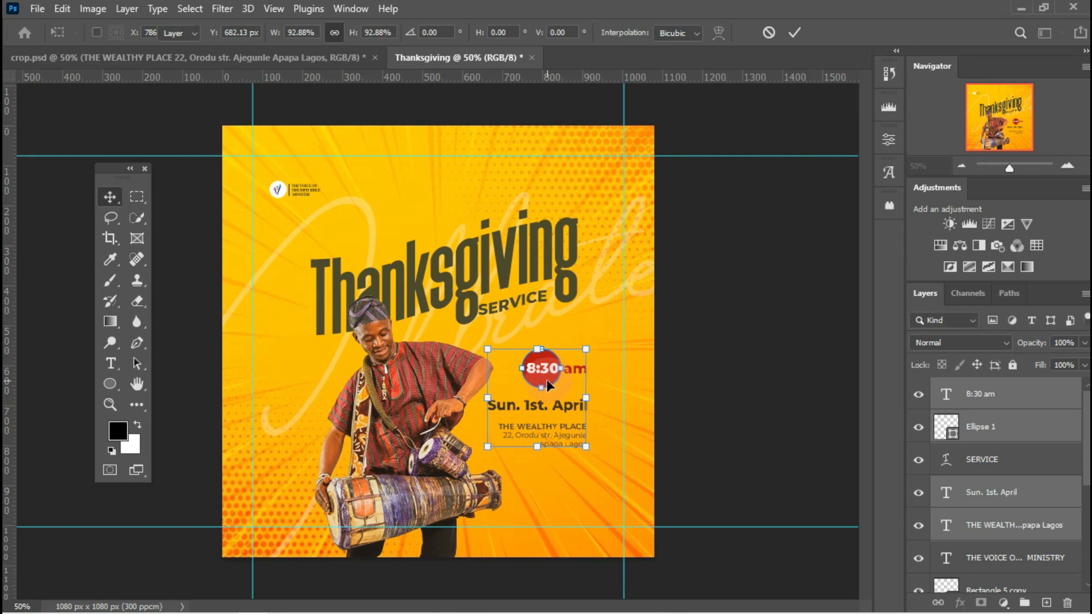
pyautogui.moveTo(544, 381); pyautogui.dragTo(545, 397)
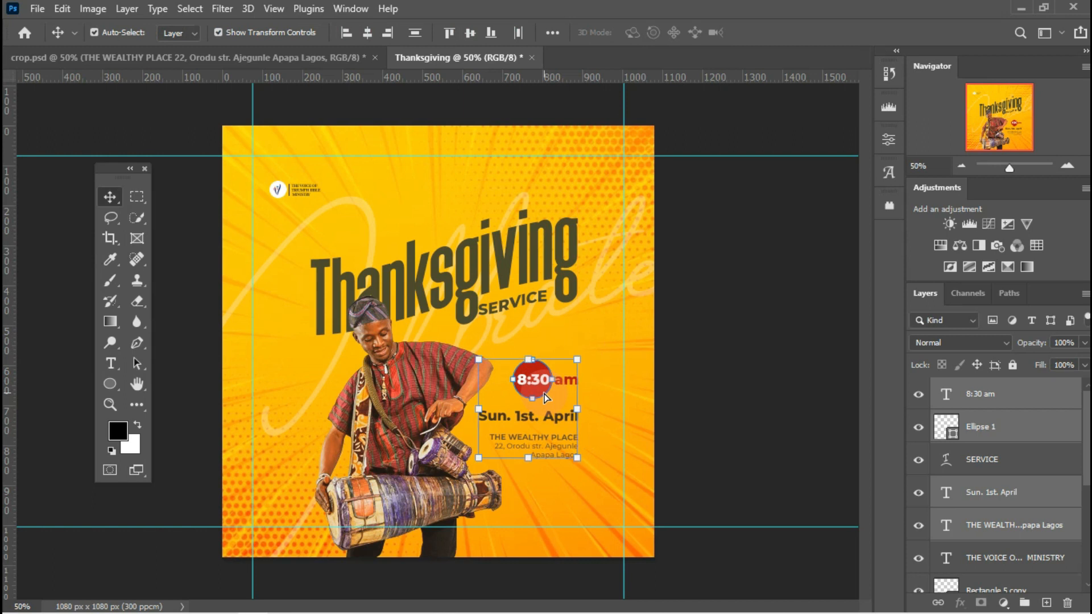
pyautogui.click(686, 335)
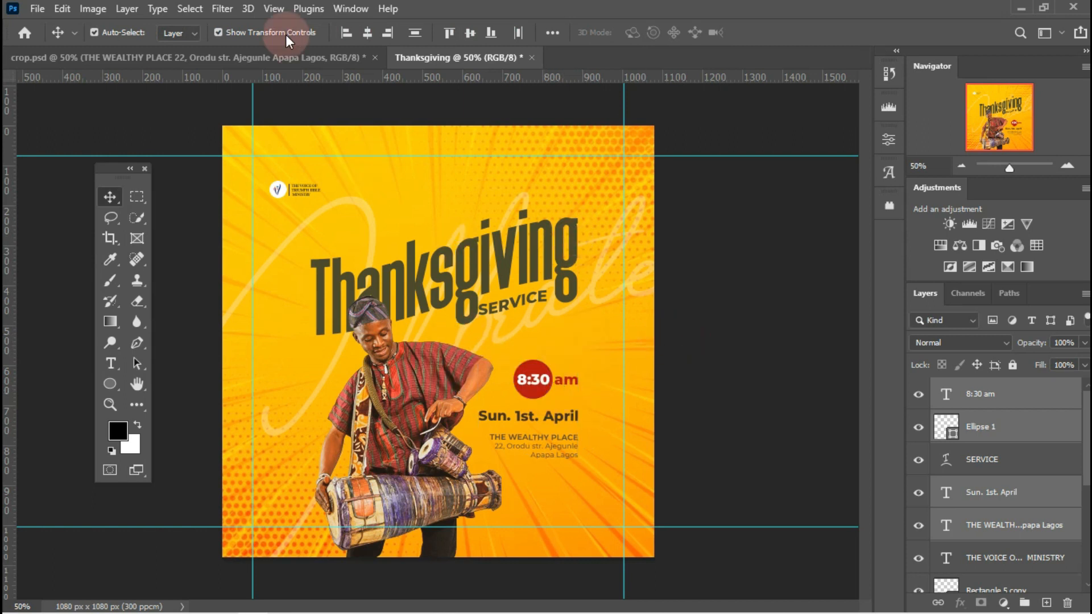
# Bring the sunlight lens flare from crop.psd into the Thanksgiving flyer and enlarge it to 37.89%.
pyautogui.click(279, 57)
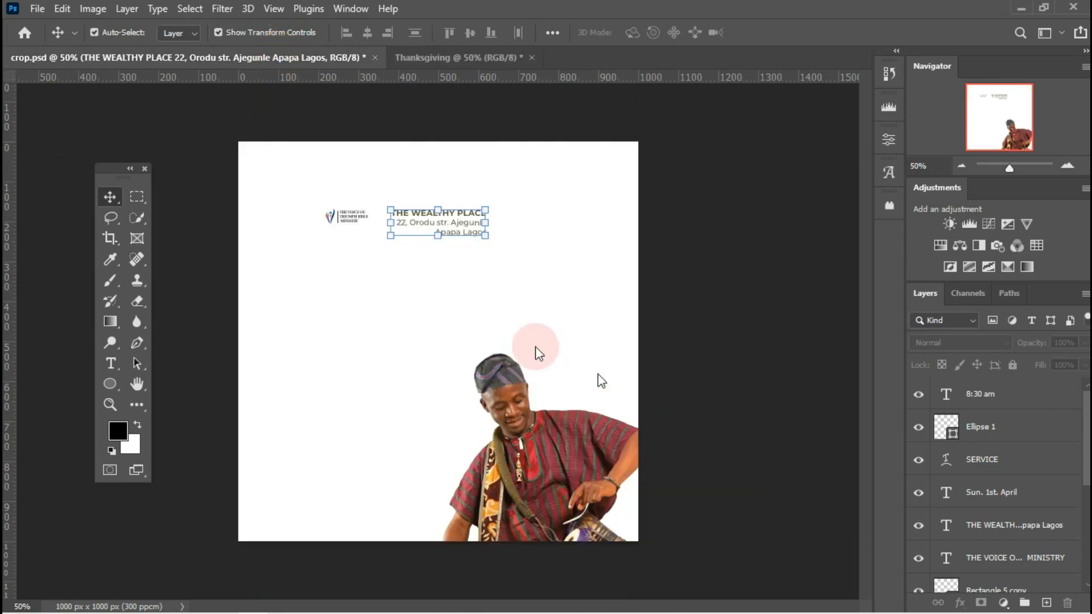
pyautogui.click(536, 345)
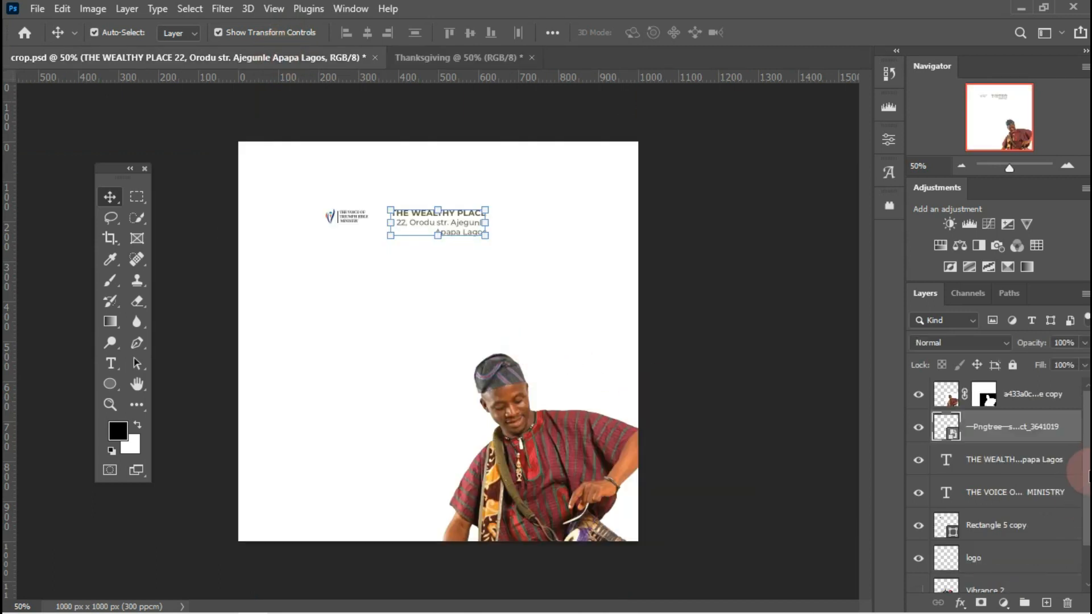
pyautogui.moveTo(582, 349); pyautogui.dragTo(419, 311)
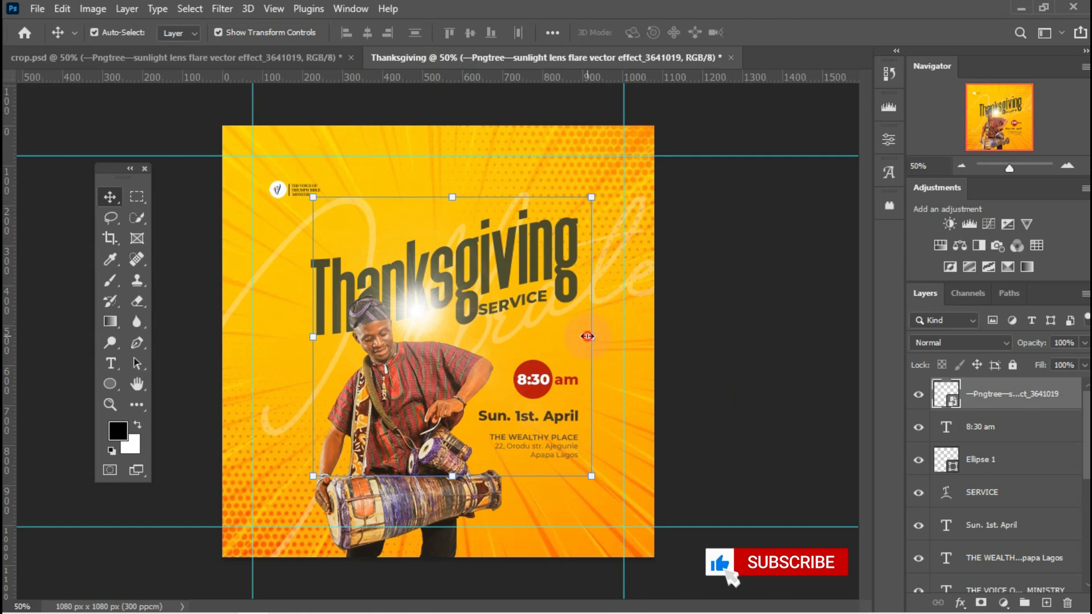
pyautogui.moveTo(591, 337); pyautogui.dragTo(769, 331)
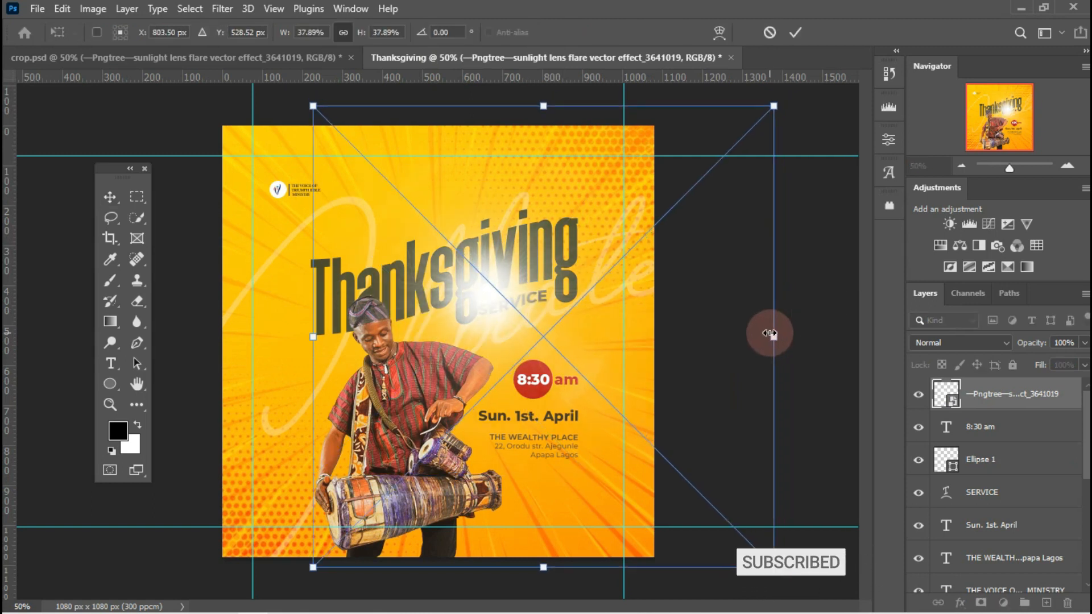
pyautogui.press('Return')
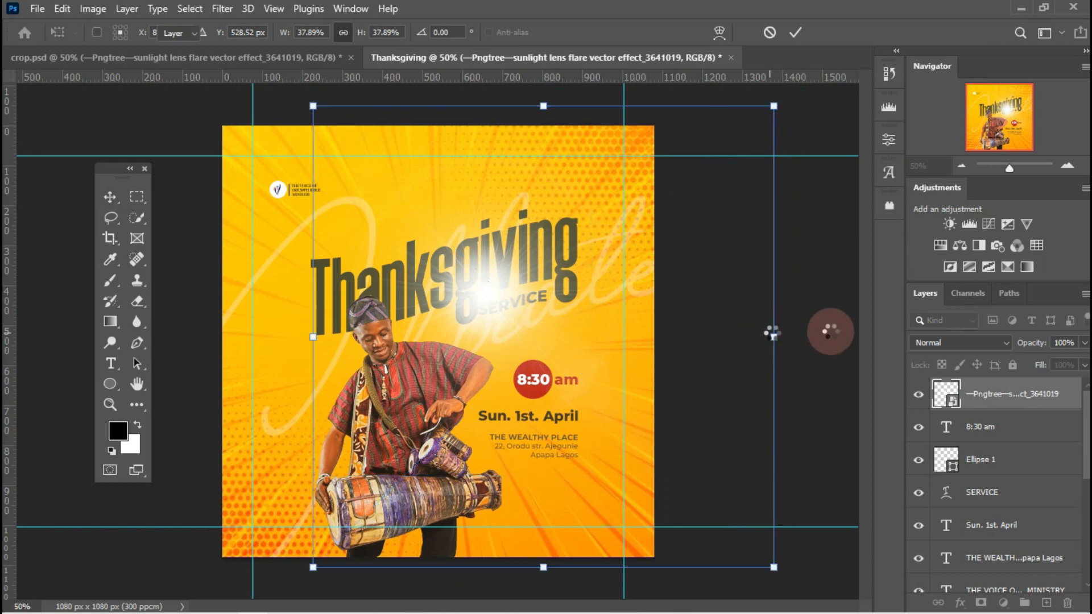
# Blend the lens flare in Overlay mode, move its glow above the drummer's shoulder and lock its layer.
pyautogui.click(956, 343)
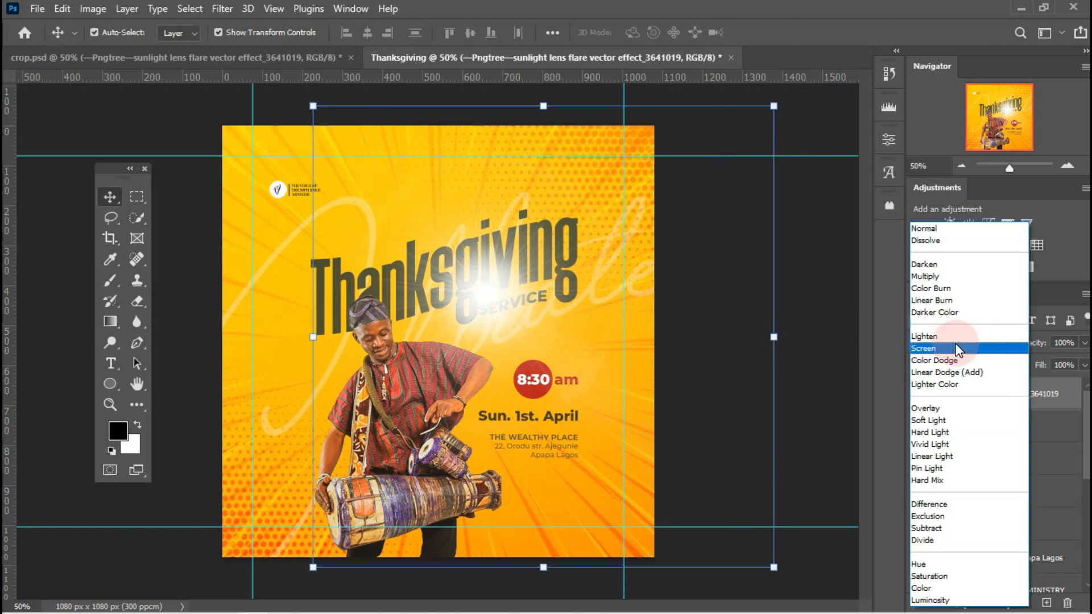
pyautogui.click(933, 406)
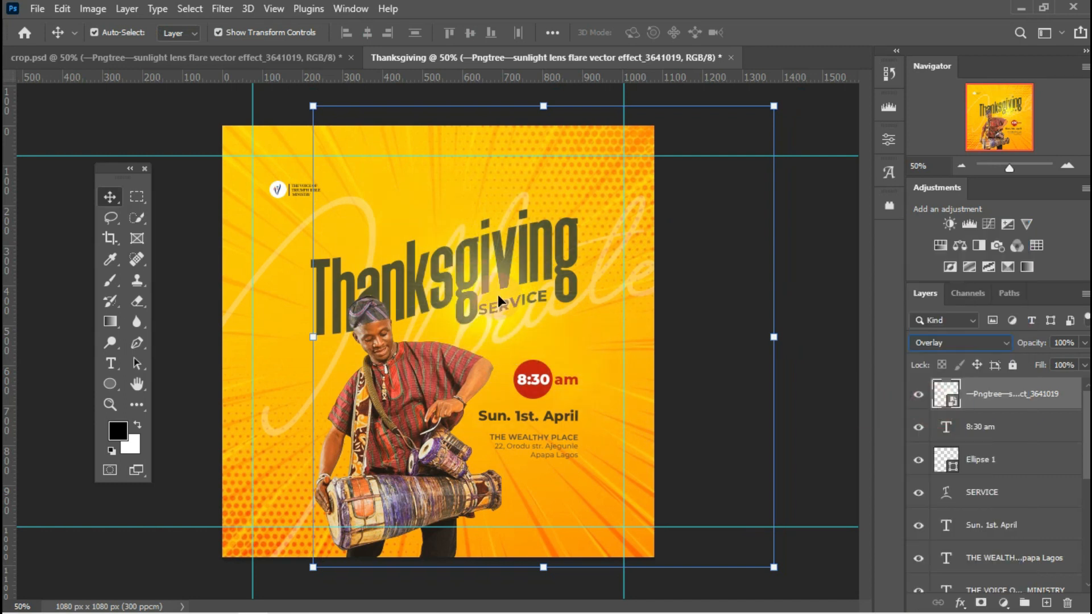
pyautogui.moveTo(497, 294); pyautogui.dragTo(461, 334)
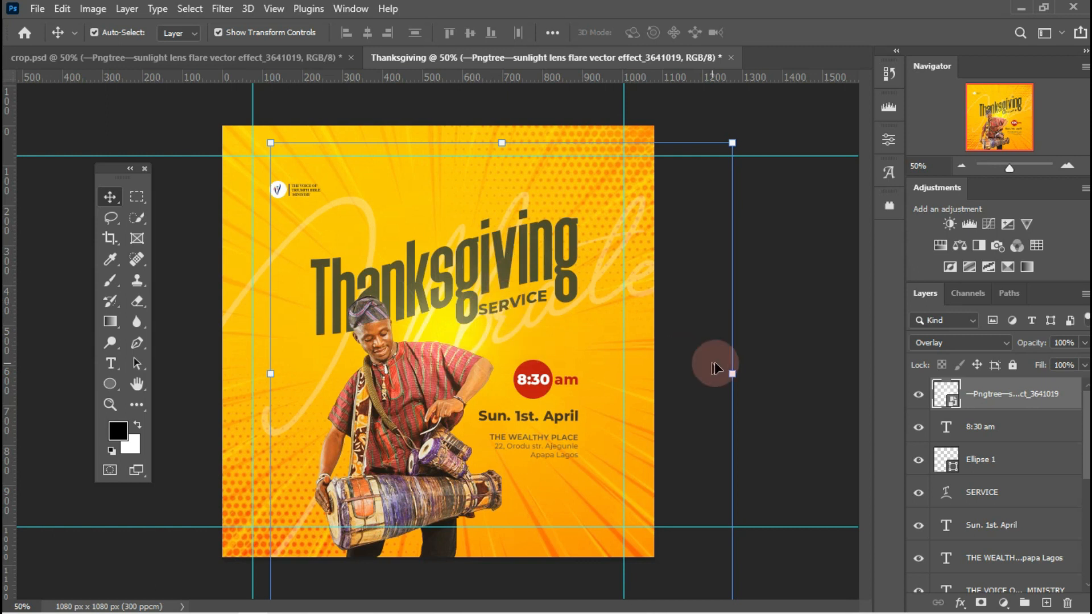
pyautogui.click(1013, 365)
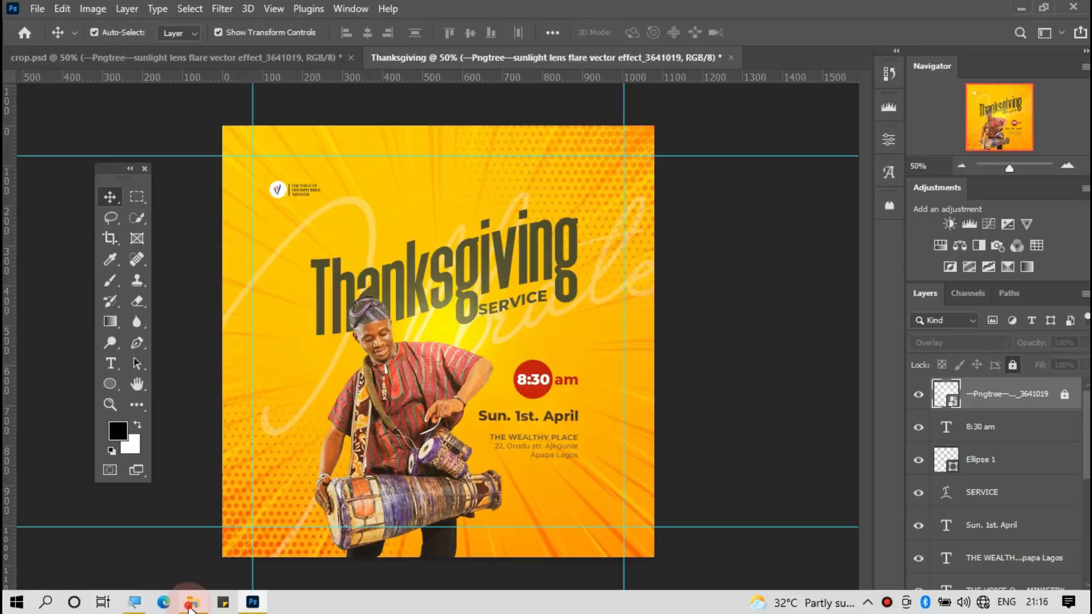
# Place the tambourine image pngegg.png from the Downloads folder into the flyer at 15.94% scale.
pyautogui.click(190, 606)
pyautogui.click(87, 132)
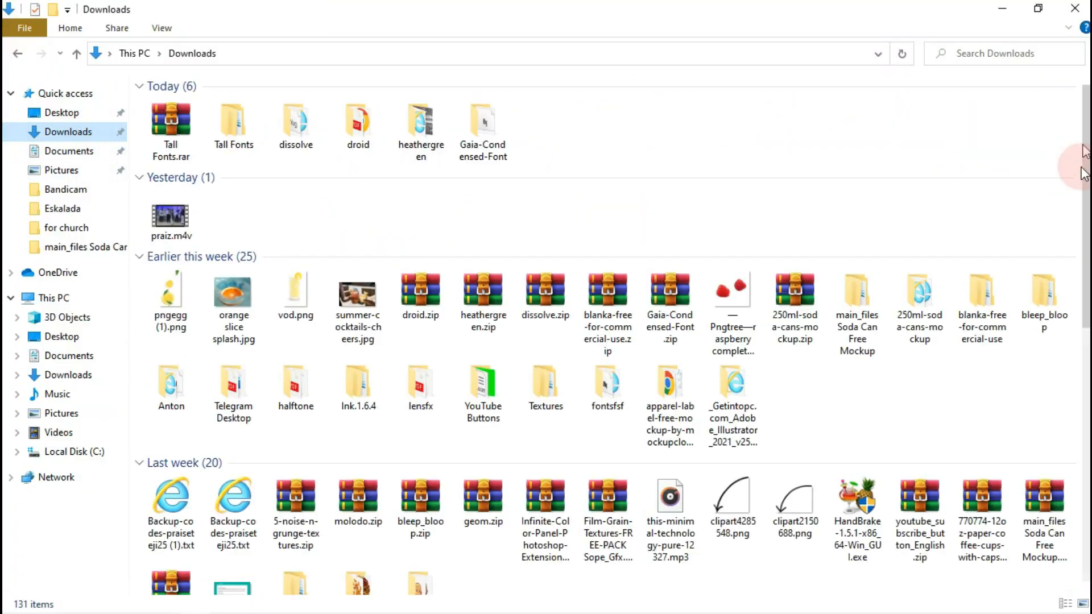
pyautogui.moveTo(1084, 171); pyautogui.dragTo(1085, 400)
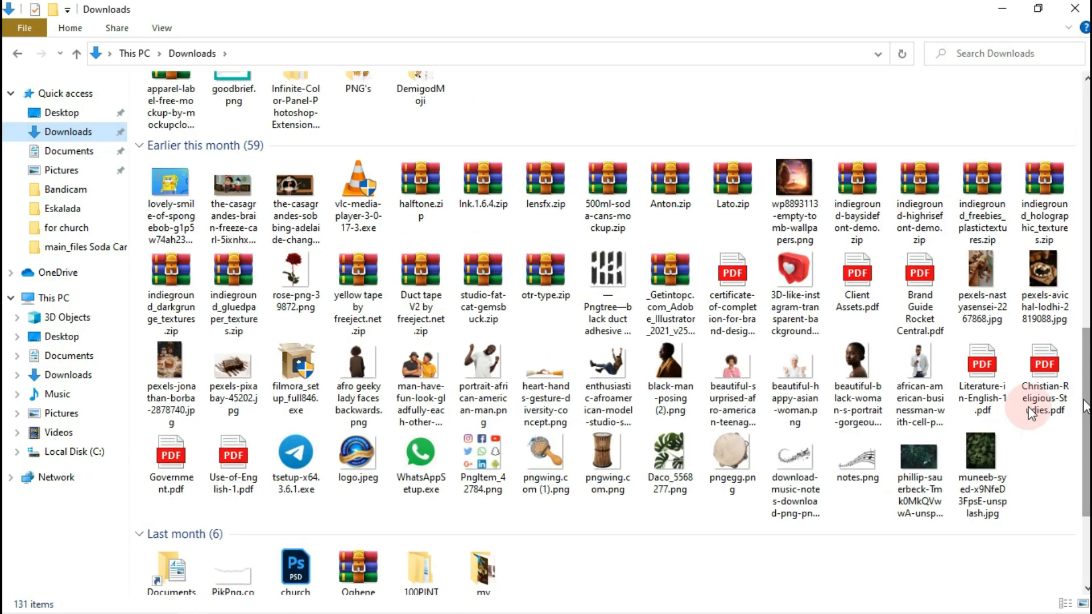
pyautogui.click(731, 460)
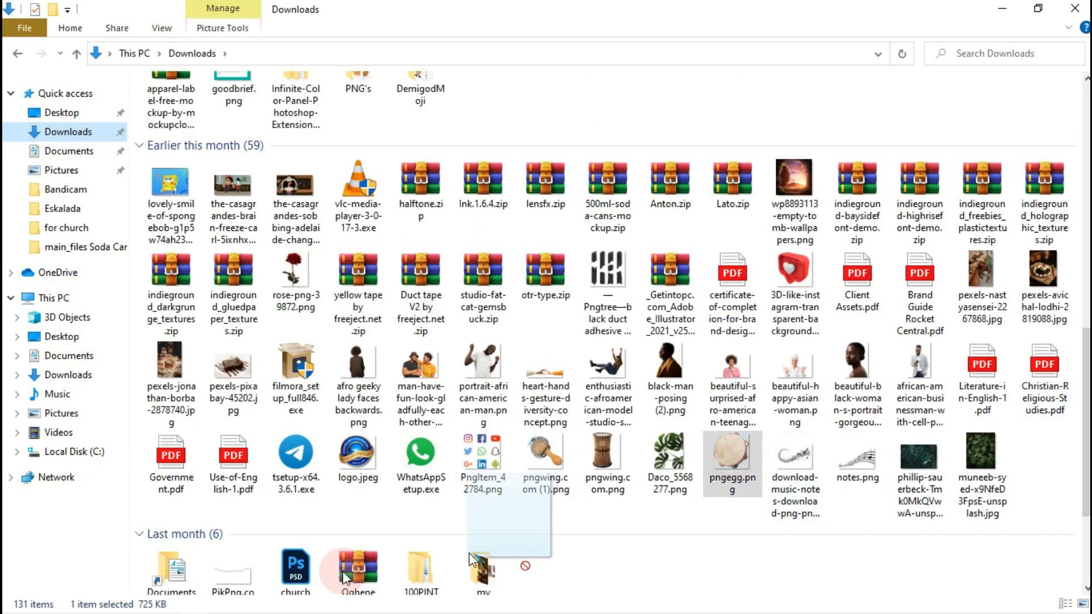
pyautogui.moveTo(214, 610); pyautogui.dragTo(401, 417)
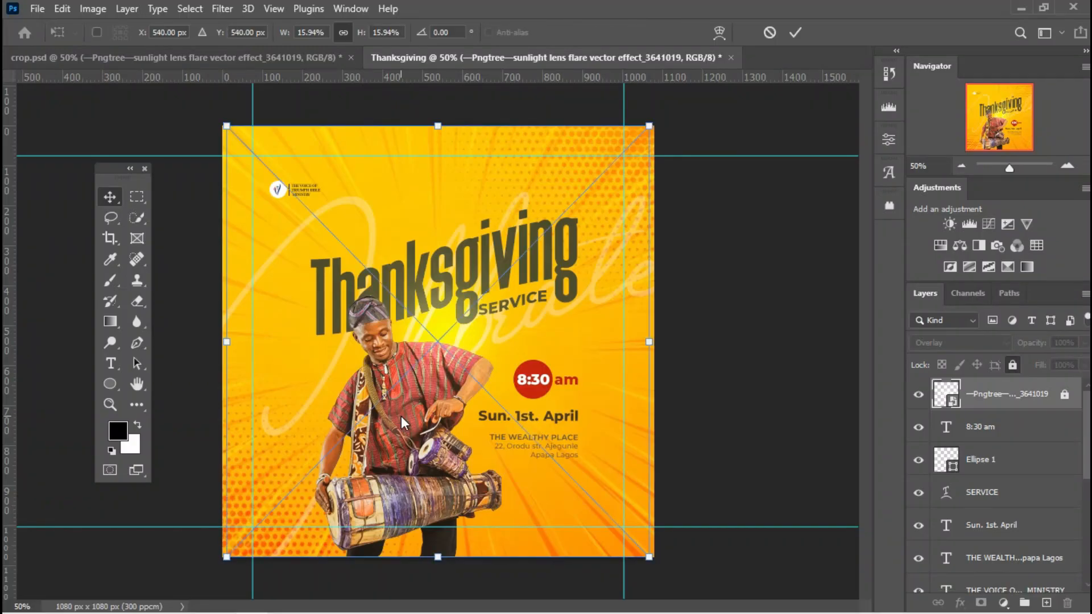
pyautogui.click(797, 33)
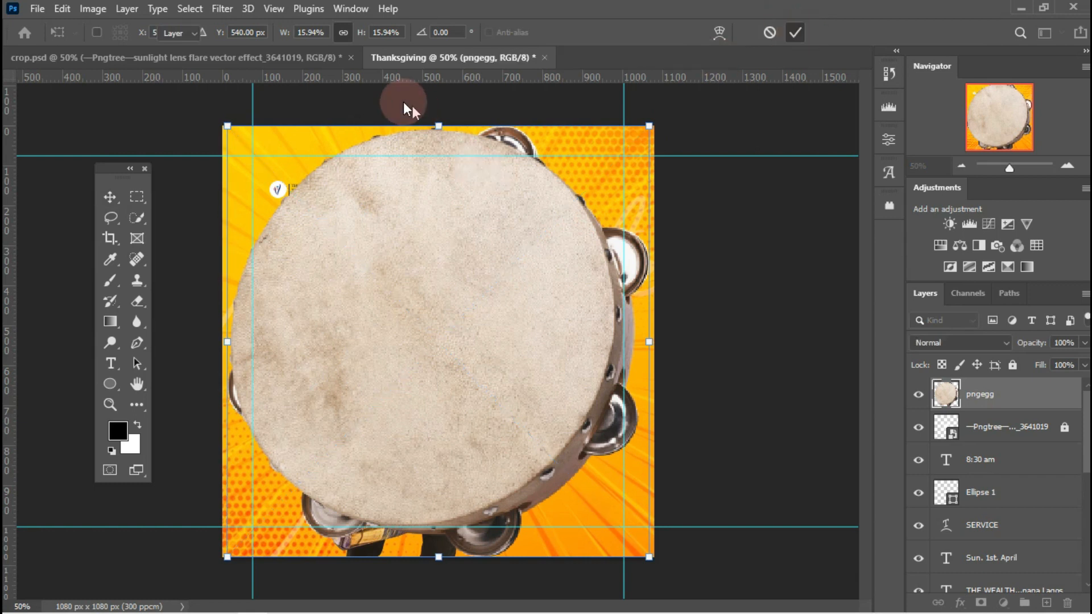
# Open the tambourine in the Camera Raw filter and apply the Color preset Vivid.
pyautogui.click(221, 9)
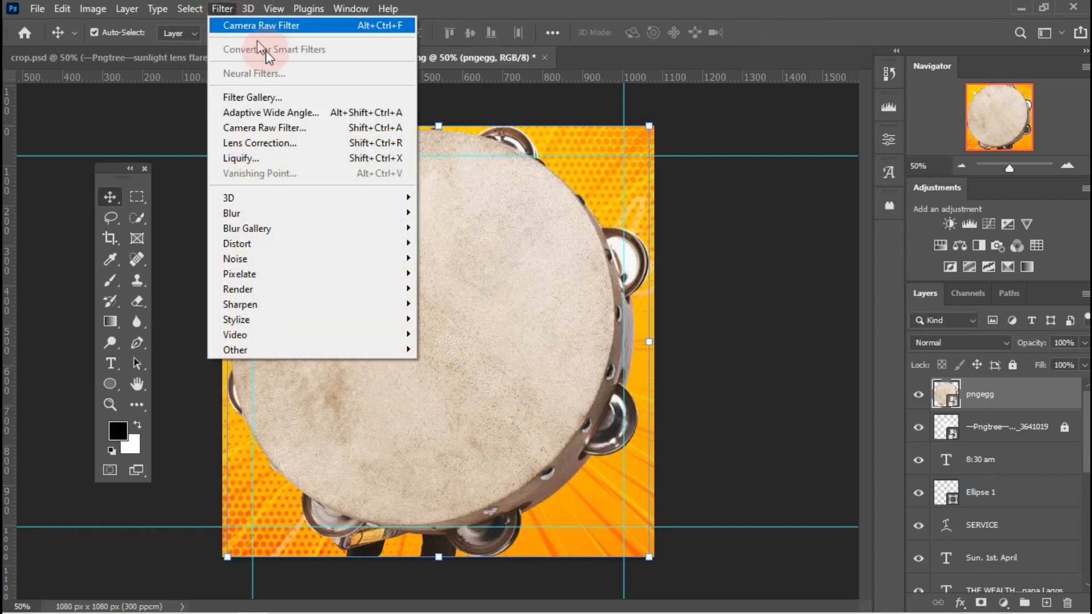
pyautogui.click(265, 128)
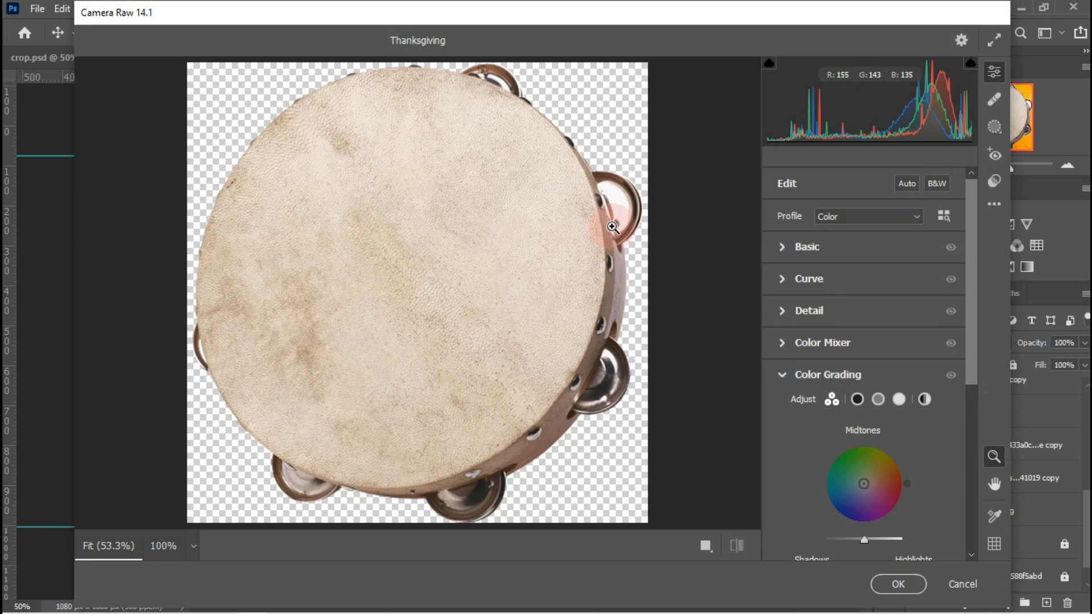
pyautogui.click(993, 182)
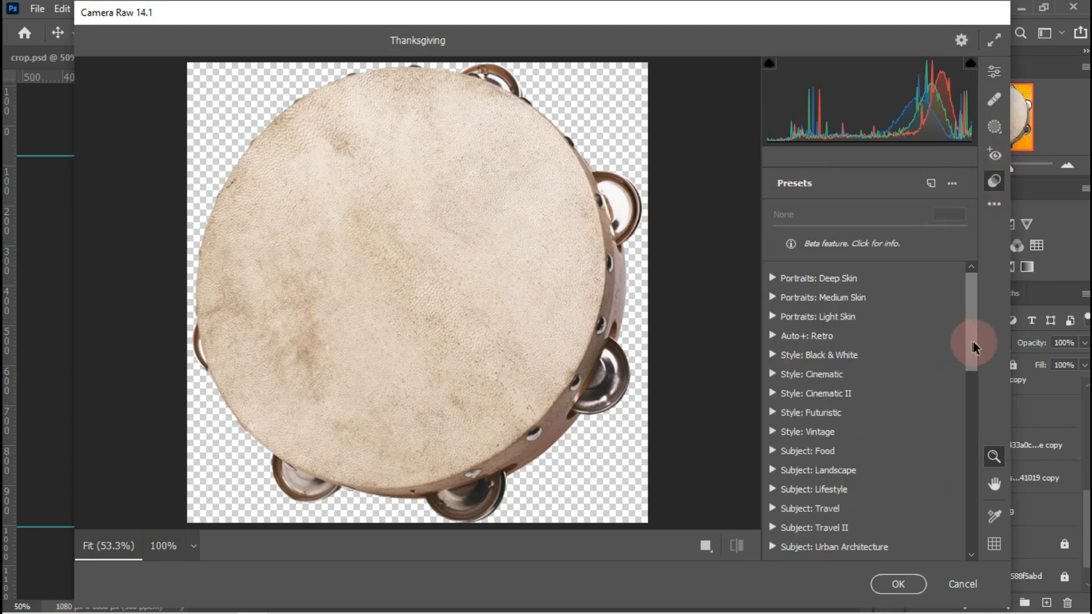
pyautogui.moveTo(974, 346); pyautogui.dragTo(941, 437)
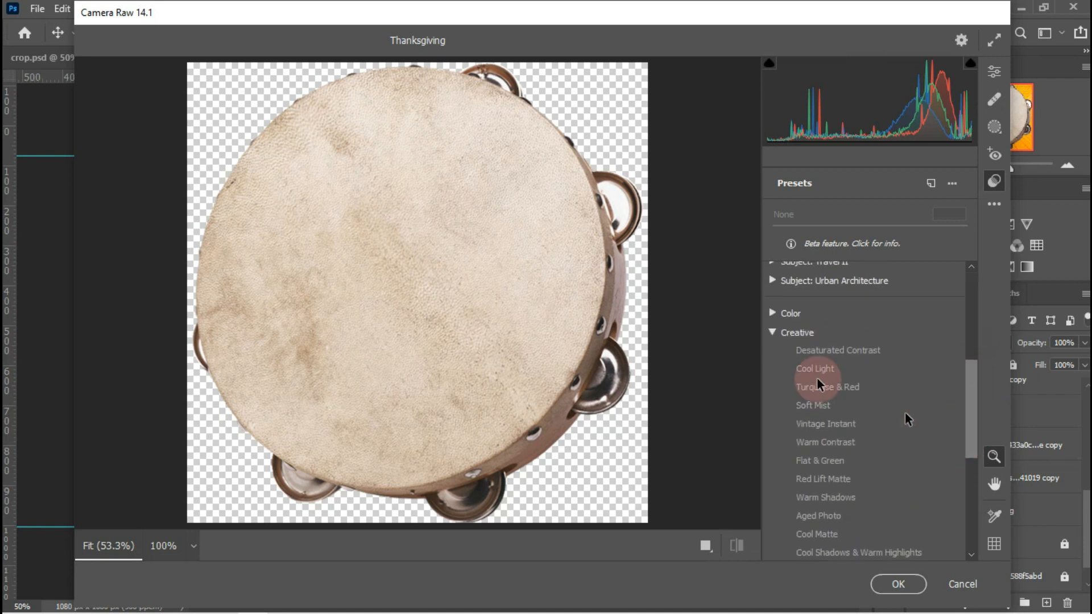
pyautogui.click(771, 333)
pyautogui.click(773, 314)
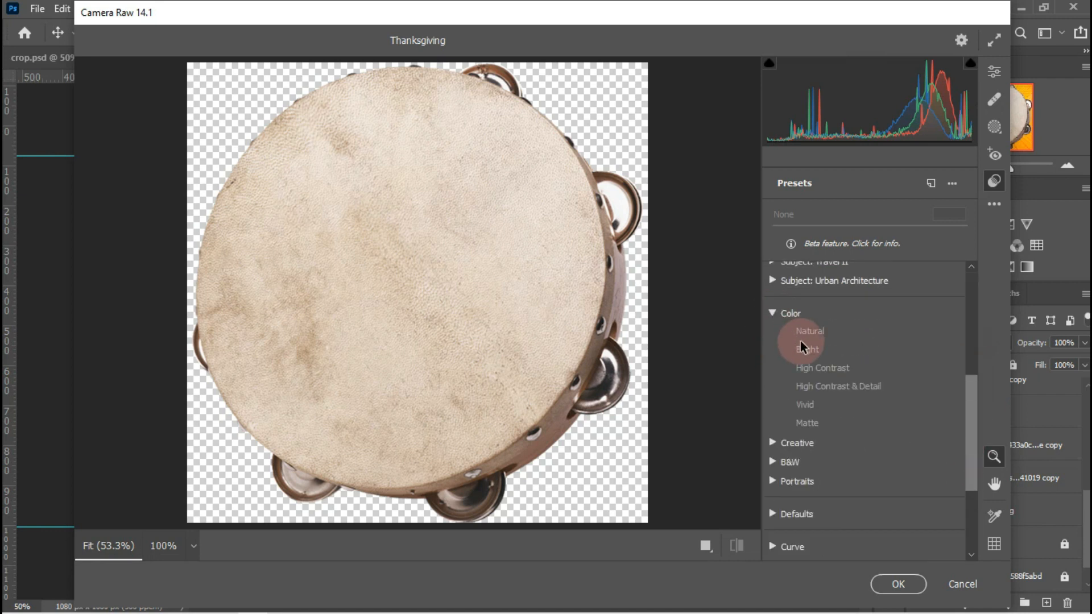
pyautogui.click(804, 405)
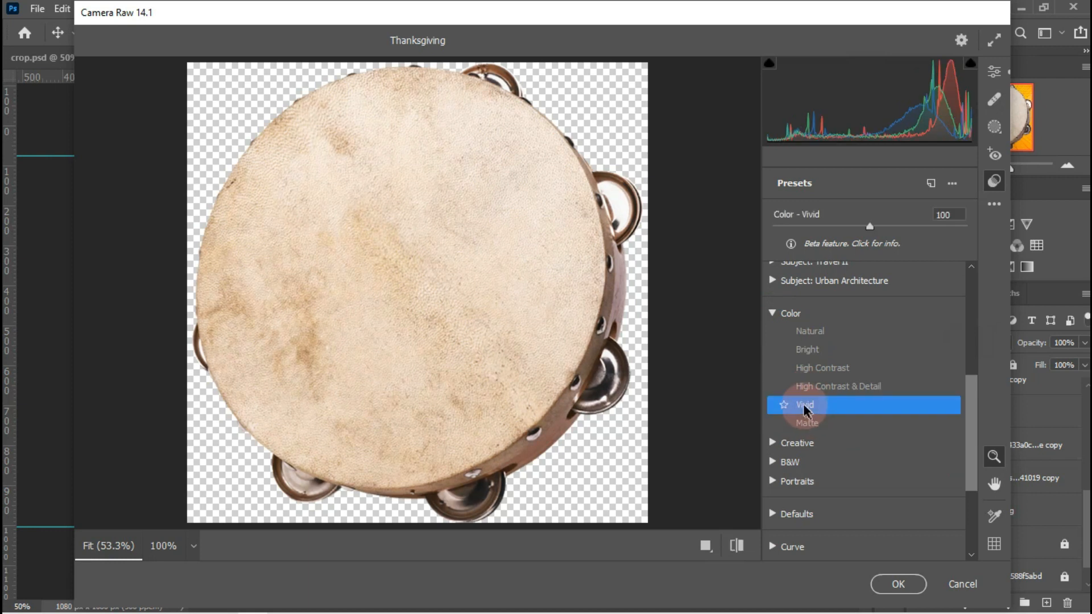
# Apply the Creative preset Warm Shadows to the tambourine and accept the Camera Raw filter.
pyautogui.click(773, 313)
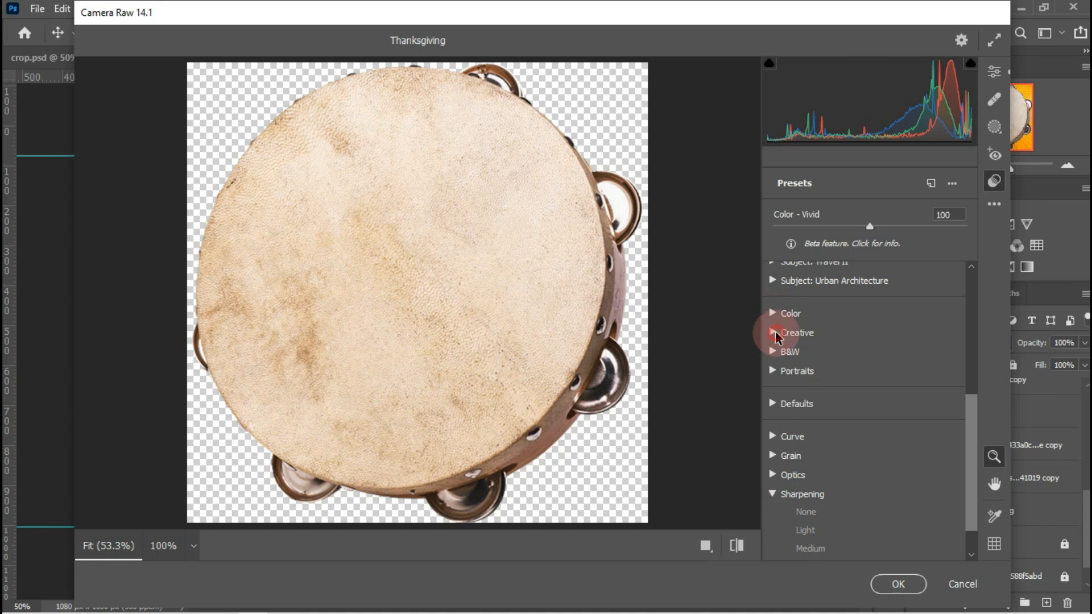
pyautogui.click(775, 334)
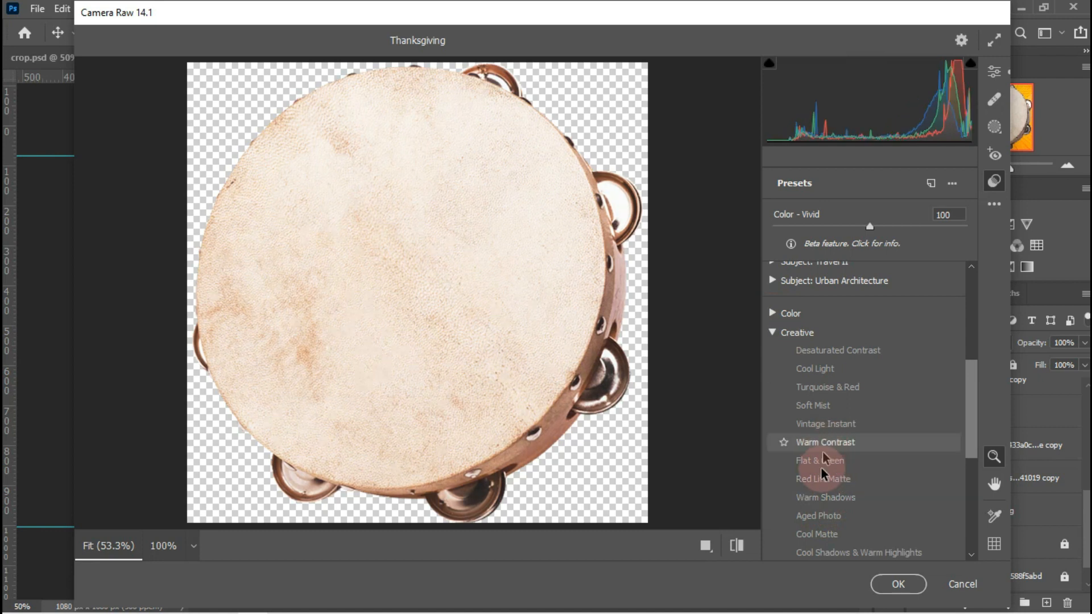
pyautogui.click(818, 497)
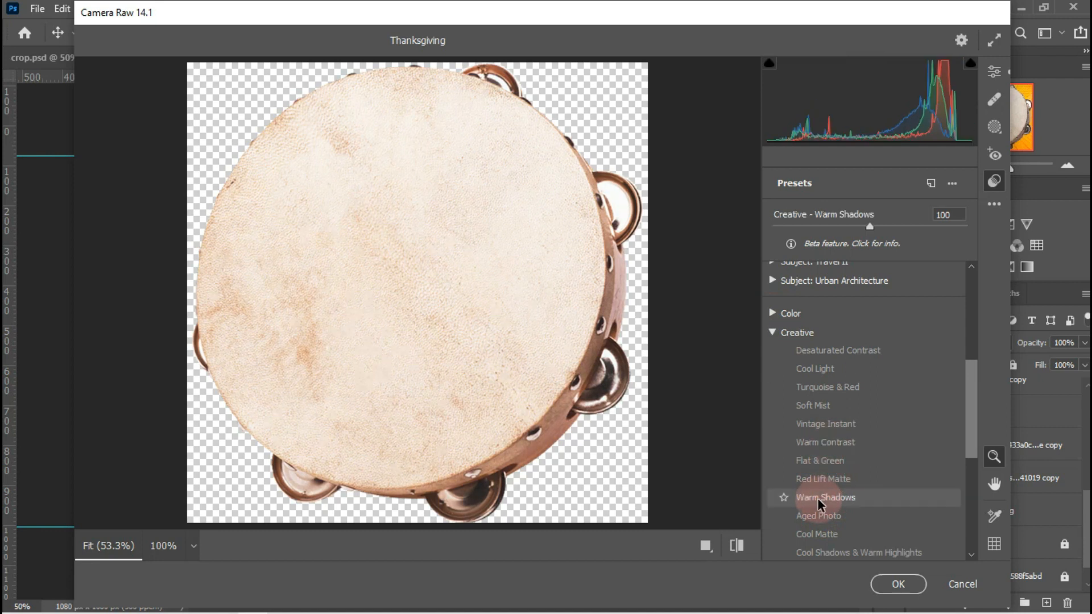
pyautogui.click(894, 592)
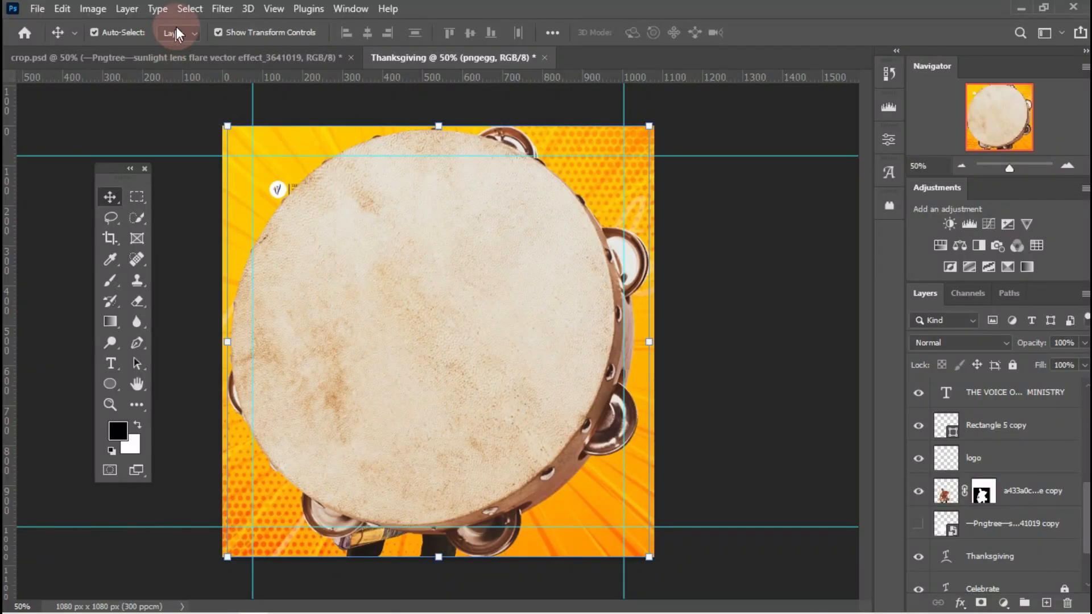
# Apply a Motion Blur filter to the tambourine with an angle of -76° and a distance of 33 pixels.
pyautogui.click(220, 8)
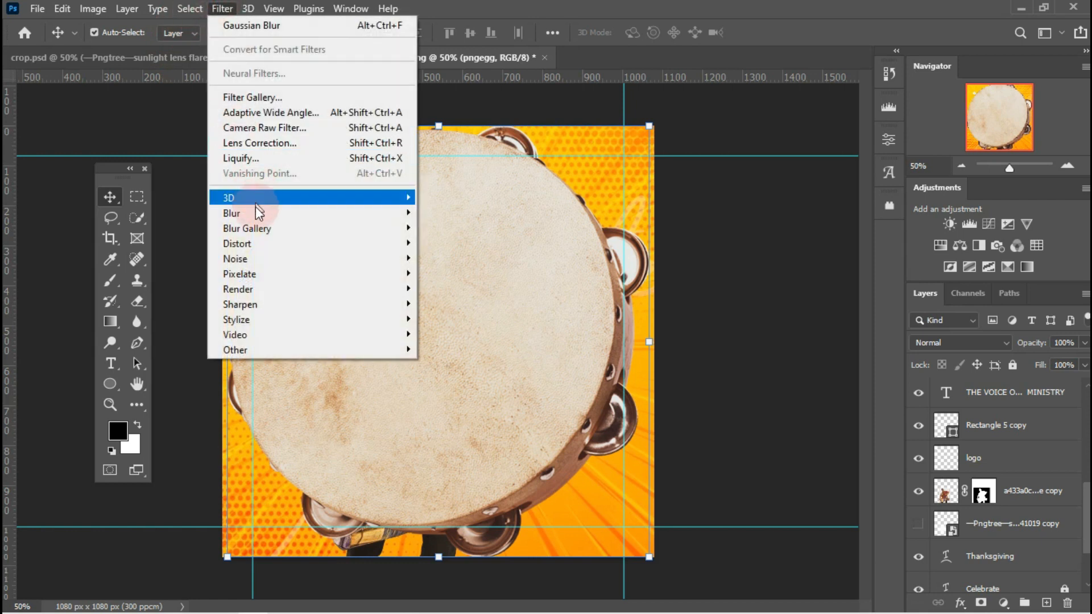
pyautogui.moveTo(255, 213)
pyautogui.click(470, 306)
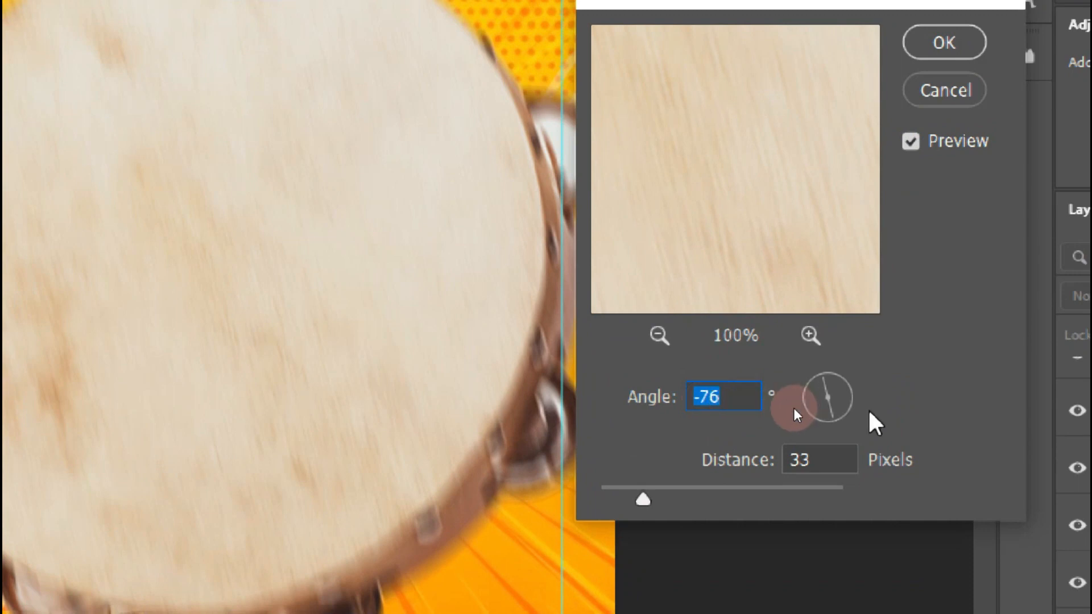
pyautogui.moveTo(832, 408); pyautogui.dragTo(843, 408)
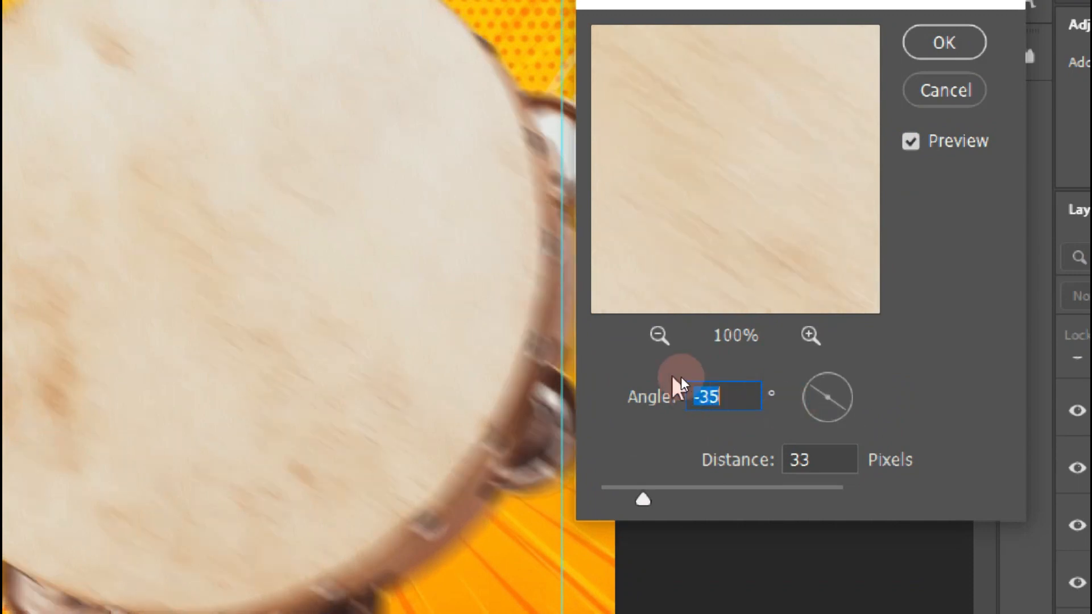
pyautogui.click(487, 246)
pyautogui.click(487, 245)
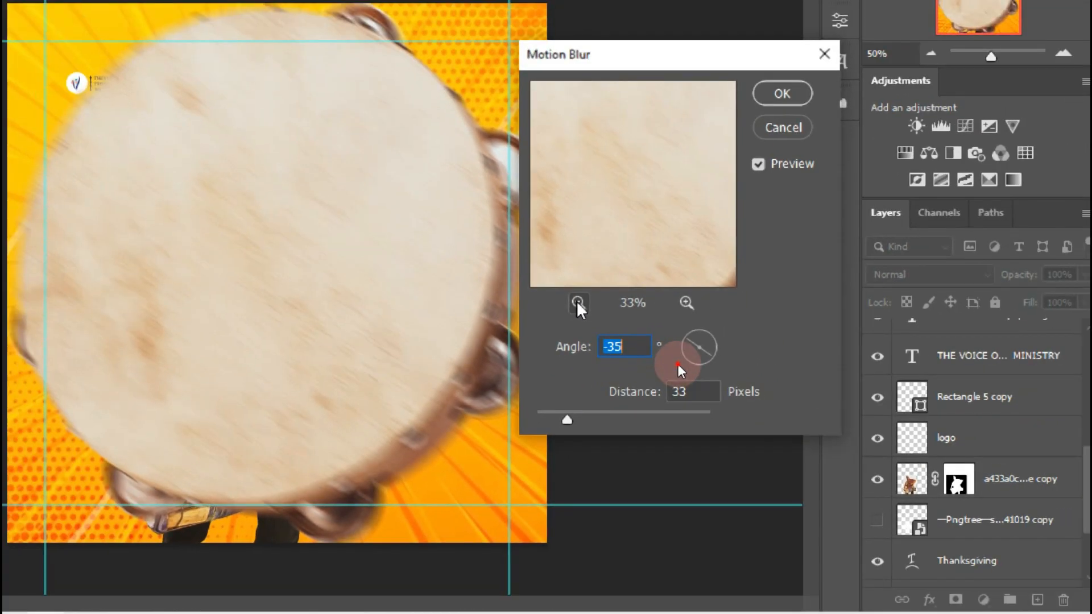
pyautogui.click(553, 283)
pyautogui.click(574, 302)
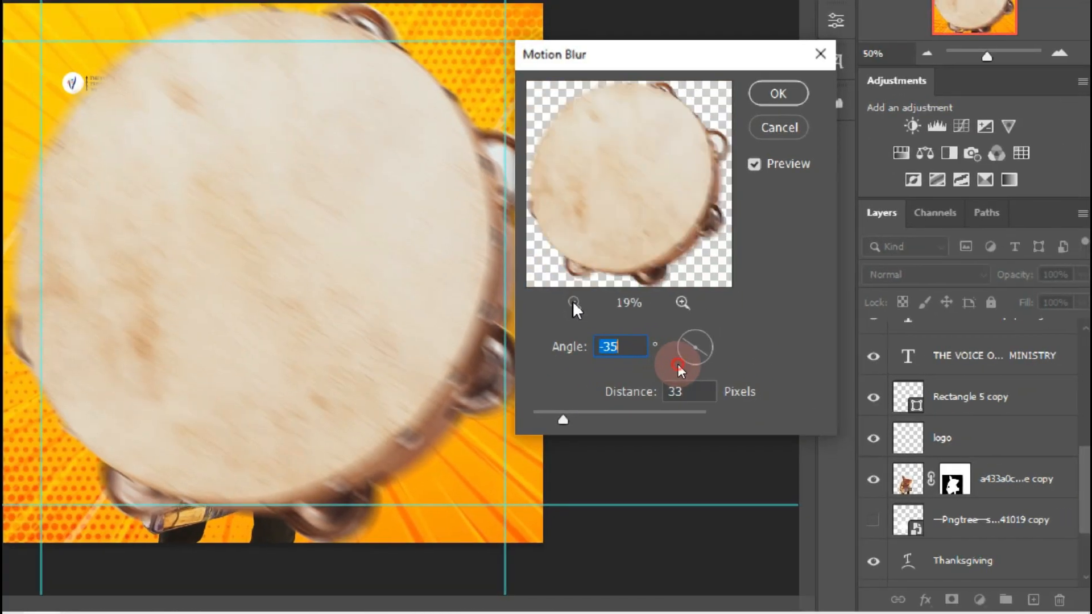
pyautogui.click(686, 360)
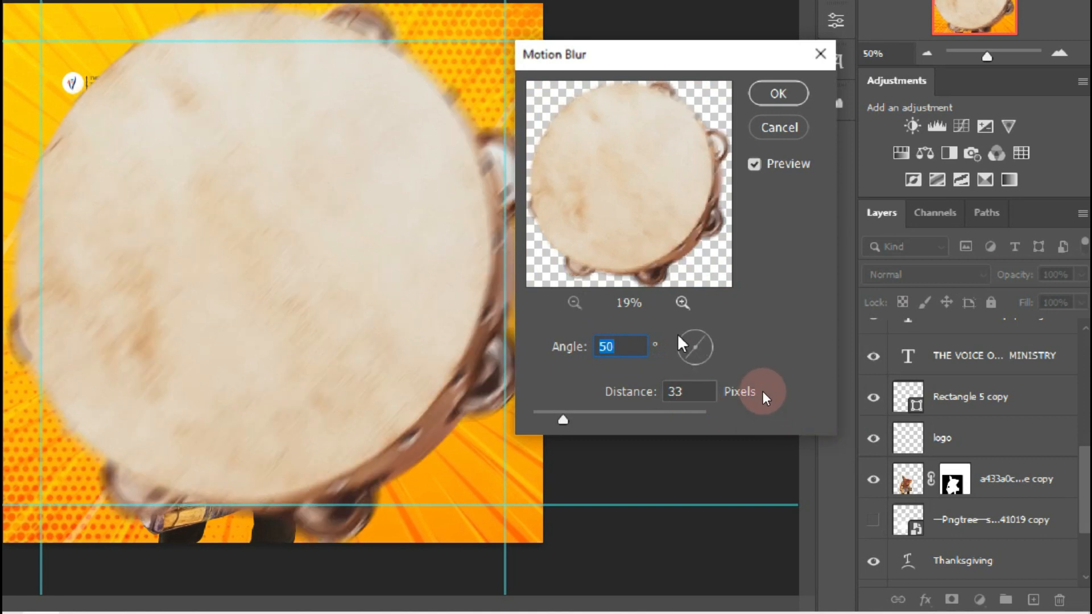
pyautogui.click(682, 346)
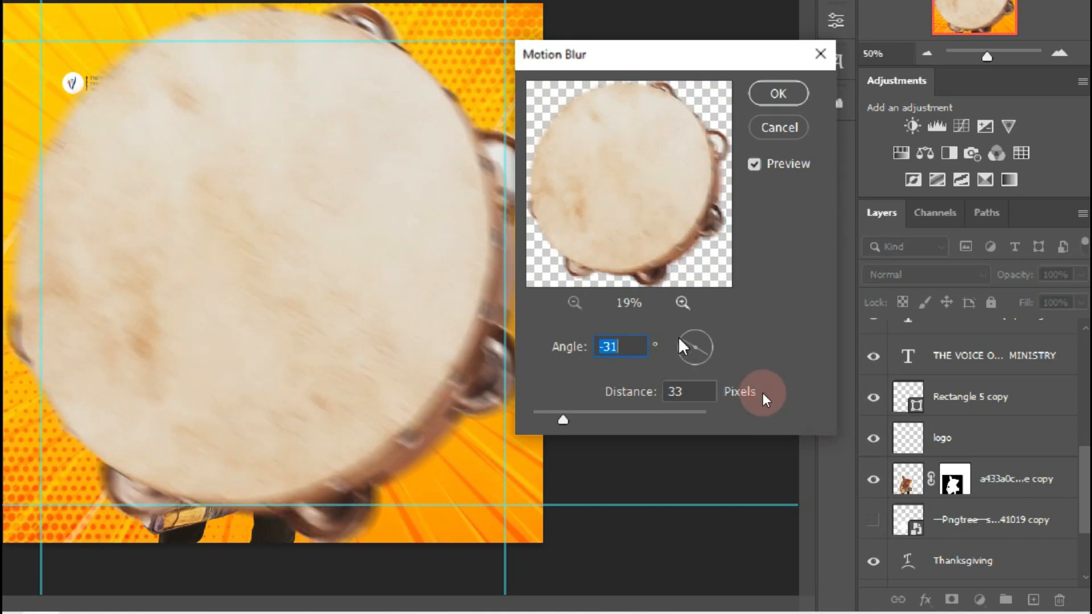
pyautogui.click(698, 362)
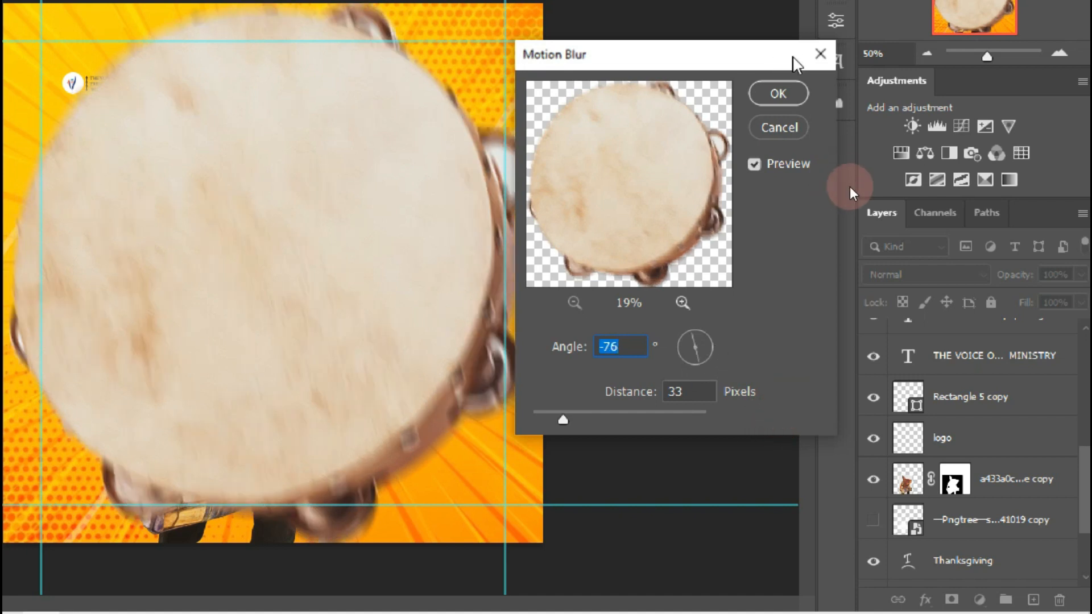
pyautogui.click(778, 95)
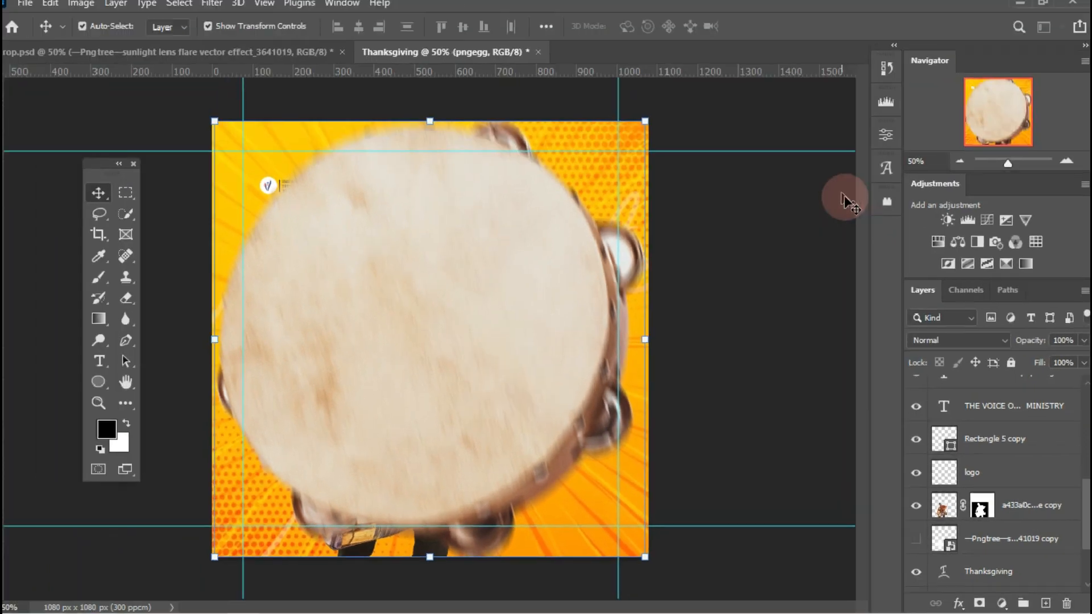
# Rasterize the tambourine's pngegg layer so its smart filters are baked into the pixels.
pyautogui.click(411, 370)
pyautogui.press('Return')
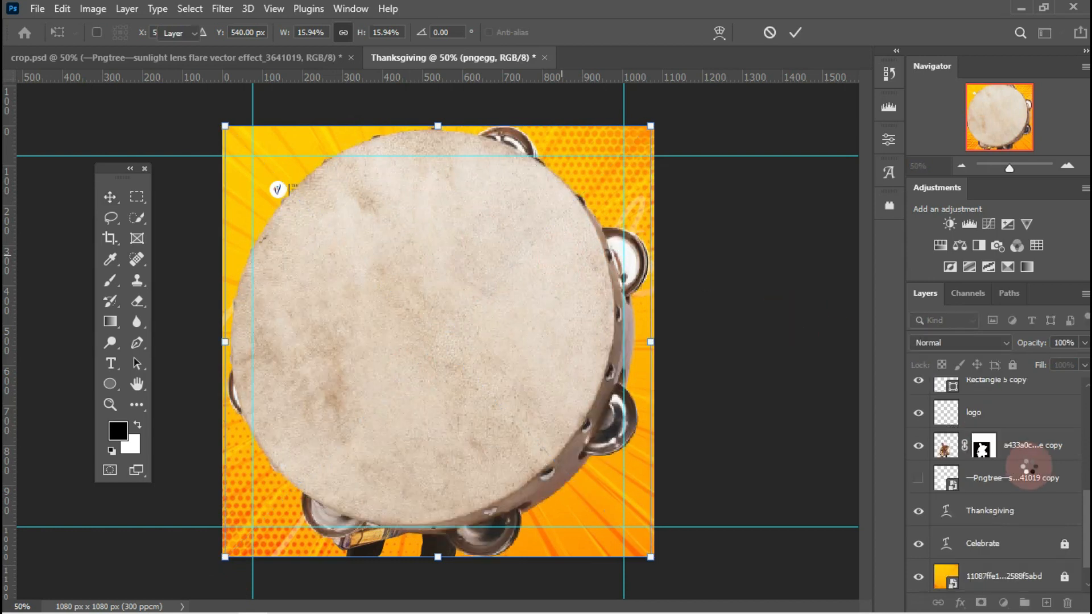
pyautogui.moveTo(1087, 500); pyautogui.dragTo(1087, 398)
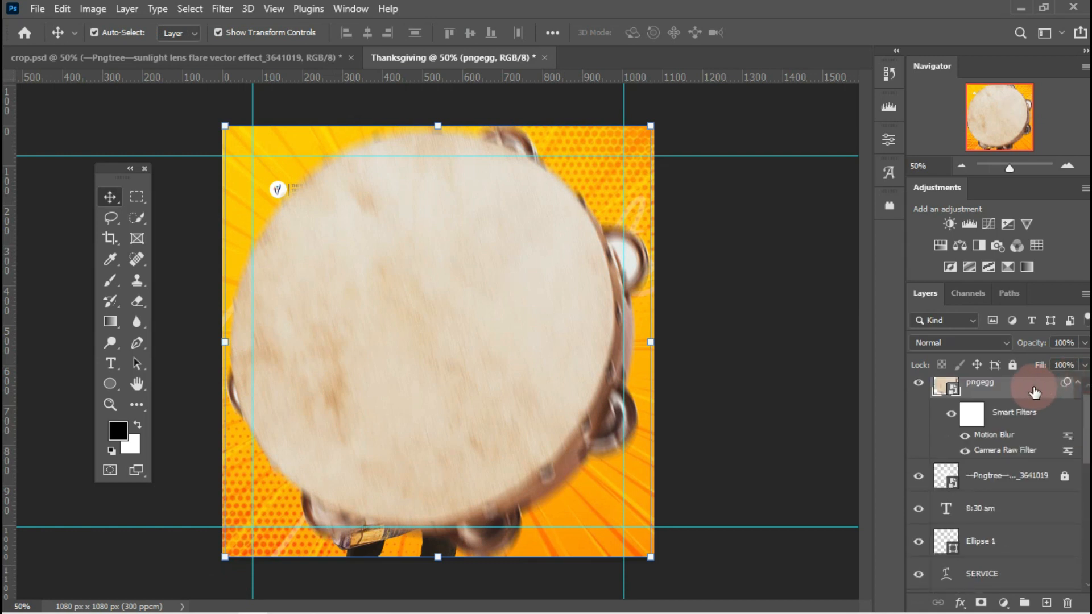
pyautogui.moveTo(1087, 428); pyautogui.dragTo(1087, 406)
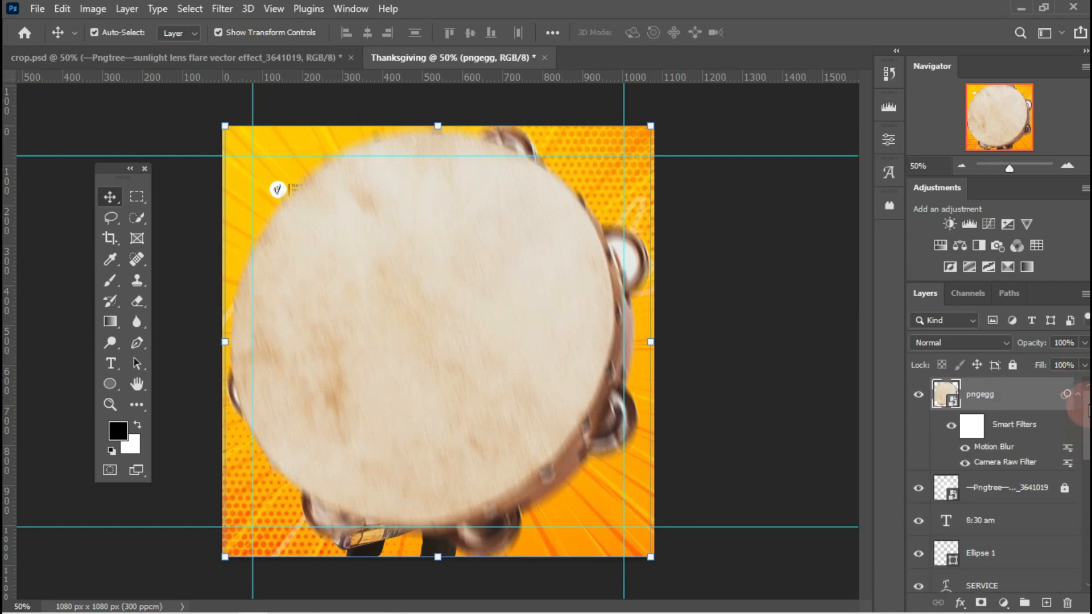
pyautogui.rightClick(1003, 392)
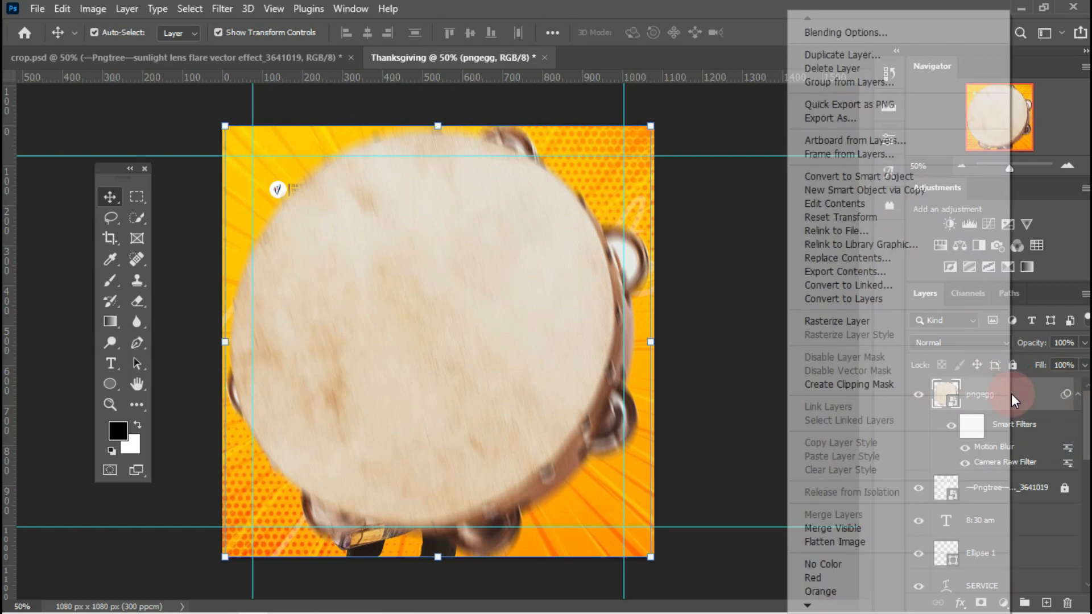
pyautogui.click(918, 322)
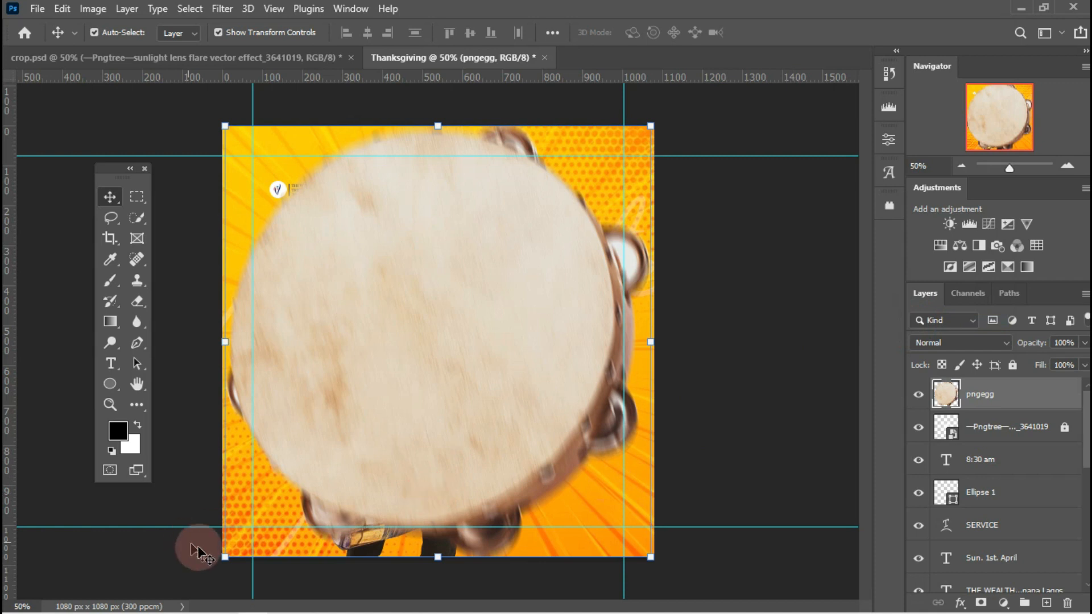
# Scale the tambourine to about 30%, rotate it about 59° and place it partly outside the flyer's upper-right corner.
pyautogui.hotkey('ctrl', 't')
pyautogui.moveTo(225, 557); pyautogui.dragTo(501, 316)
pyautogui.moveTo(673, 113); pyautogui.dragTo(689, 234)
pyautogui.moveTo(489, 259); pyautogui.dragTo(595, 167)
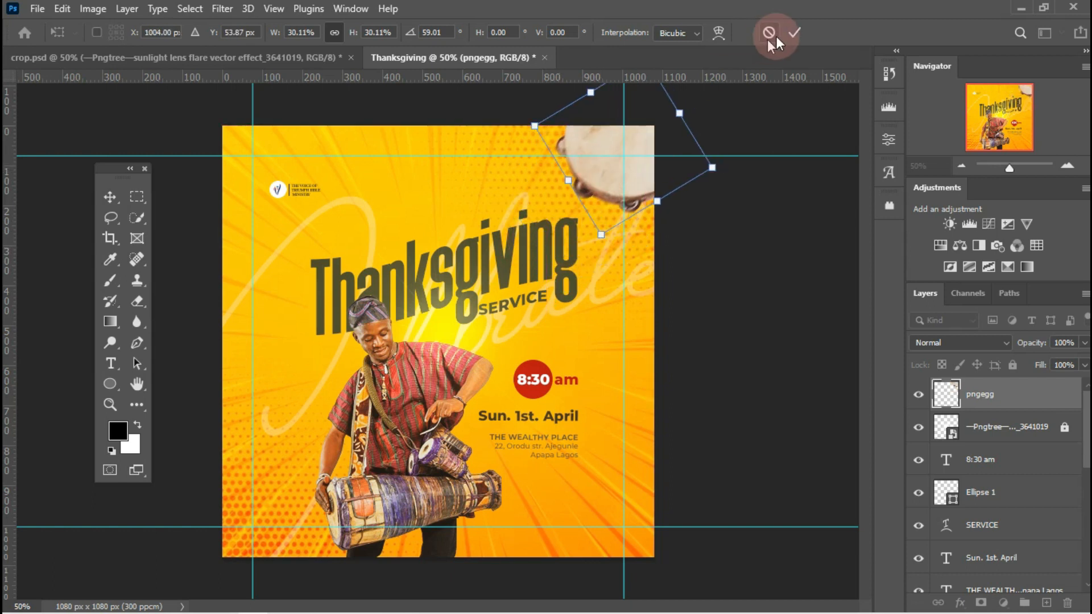
pyautogui.click(794, 33)
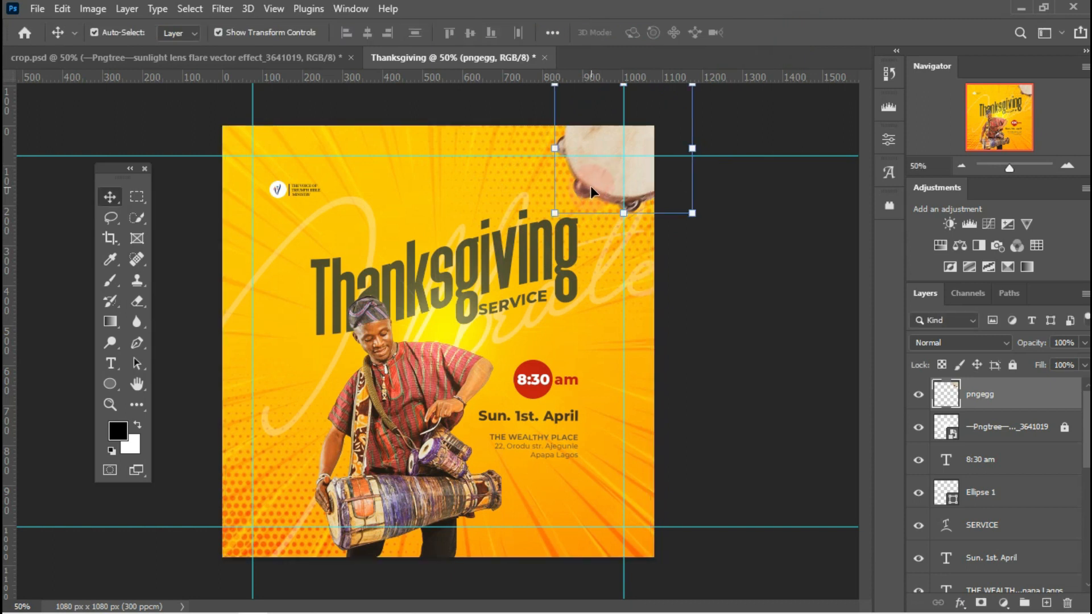
# Duplicate the tambourine, rotate the copy about -107°, scale it to about 92% and place it partly outside the flyer's lower-left corner.
pyautogui.hotkey('ctrl', 'j')
pyautogui.moveTo(591, 186); pyautogui.dragTo(323, 385)
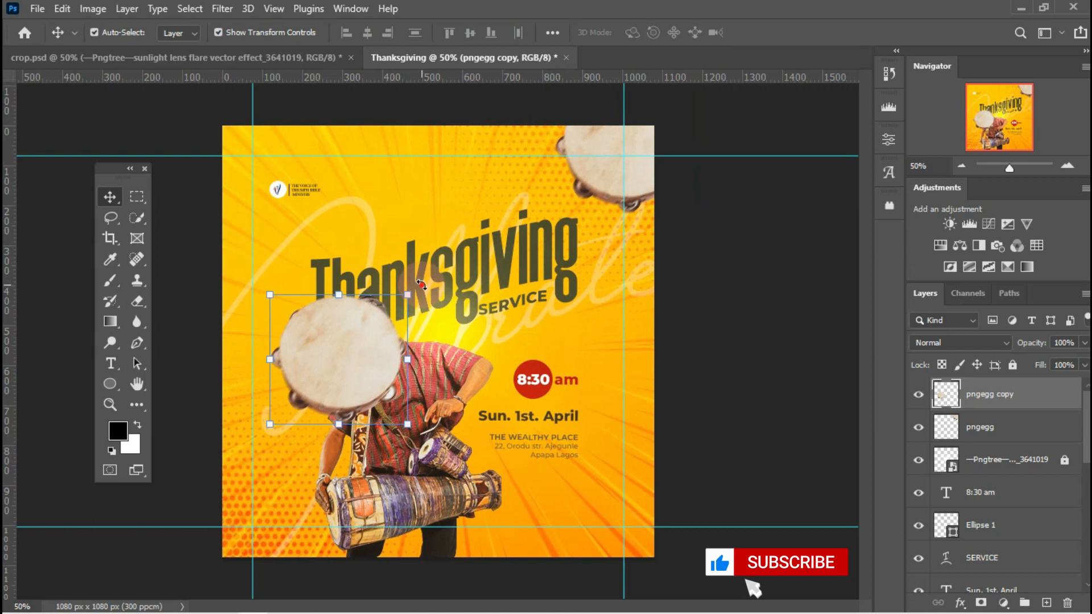
pyautogui.hotkey('ctrl', 't')
pyautogui.moveTo(296, 213); pyautogui.dragTo(223, 294)
pyautogui.moveTo(185, 549)
pyautogui.mouseDown()
pyautogui.moveTo(188, 565)
pyautogui.moveTo(193, 556)
pyautogui.mouseUp()
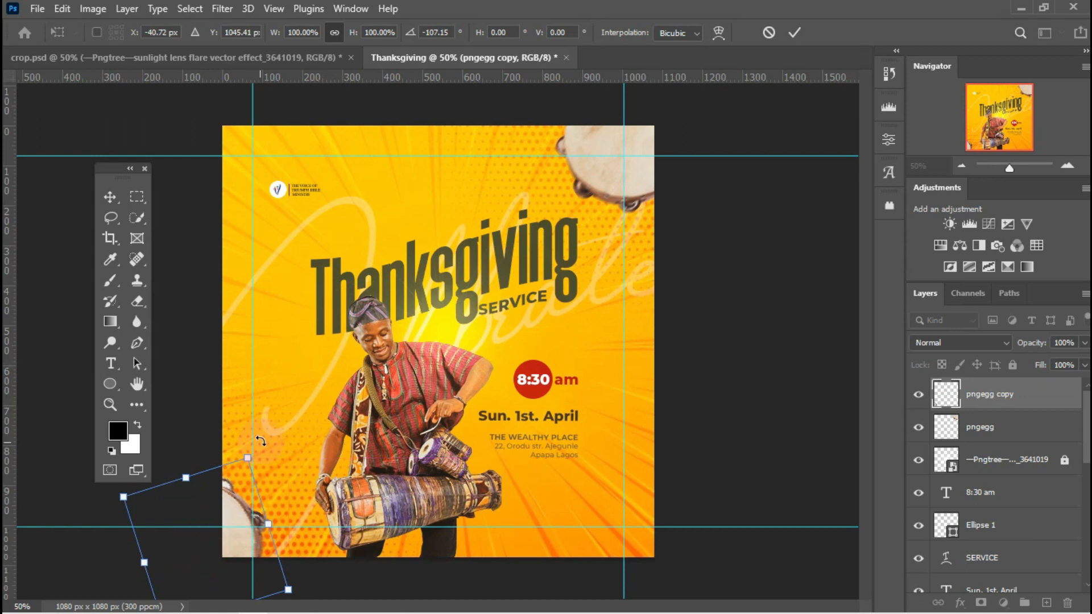
pyautogui.moveTo(248, 459); pyautogui.dragTo(247, 473)
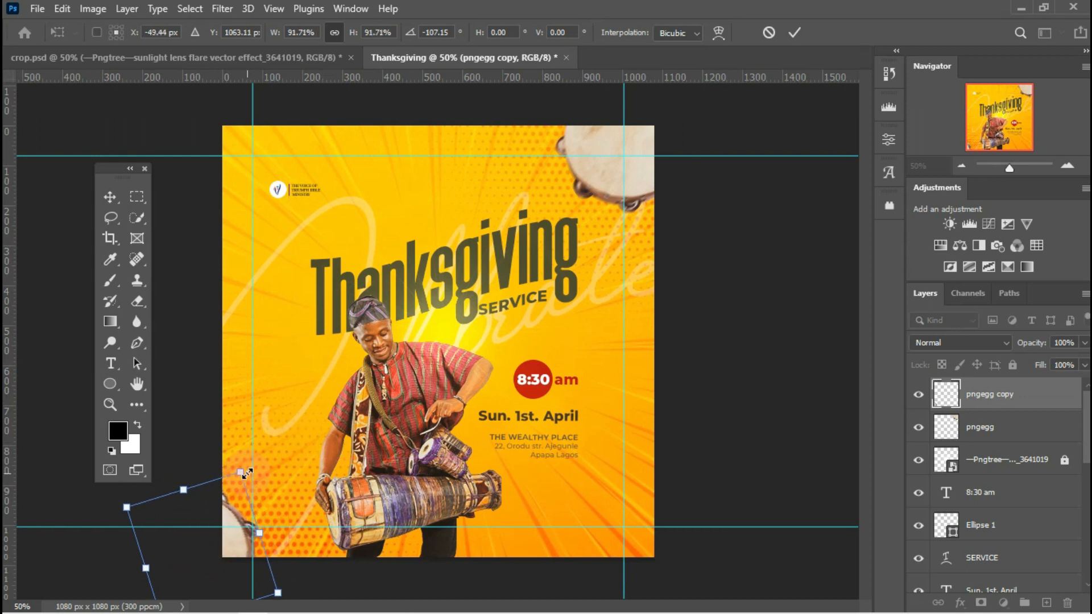
pyautogui.moveTo(225, 550); pyautogui.dragTo(240, 547)
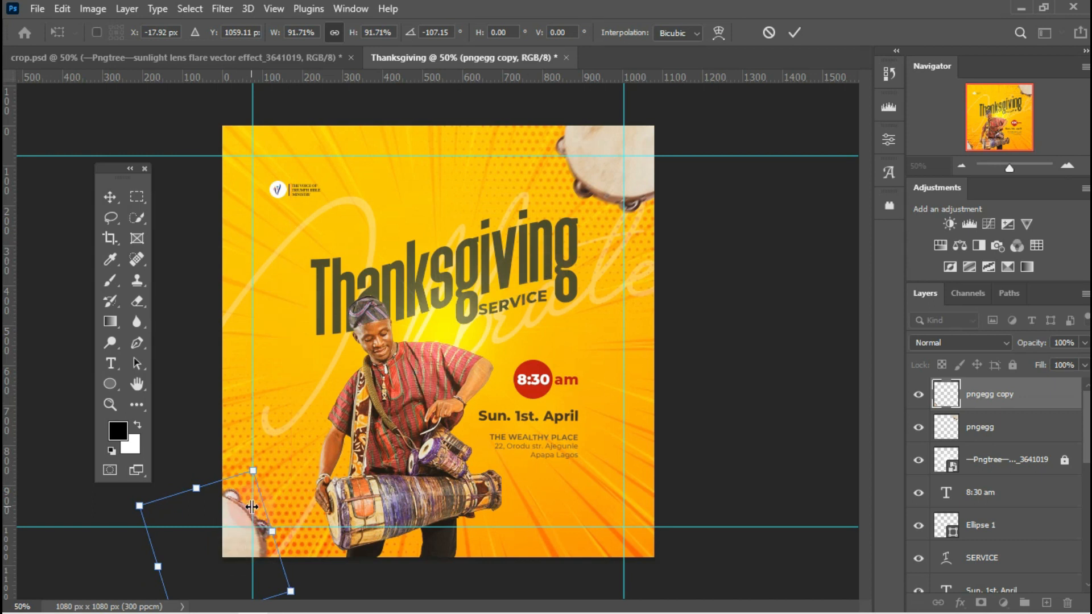
pyautogui.press('Return')
pyautogui.moveTo(237, 510); pyautogui.dragTo(237, 506)
pyautogui.moveTo(603, 198); pyautogui.dragTo(571, 233)
pyautogui.moveTo(651, 131); pyautogui.dragTo(621, 165)
pyautogui.moveTo(581, 210); pyautogui.dragTo(648, 151)
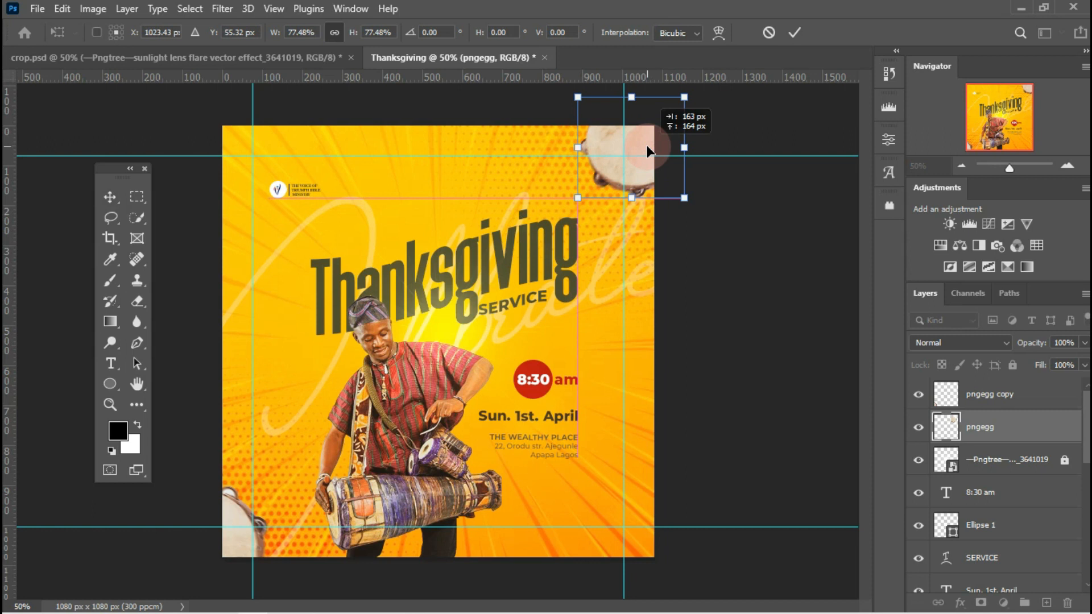
pyautogui.click(768, 32)
# Move the upper tambourine farther out over the flyer's upper-right corner.
pyautogui.click(728, 87)
pyautogui.moveTo(605, 187); pyautogui.dragTo(650, 139)
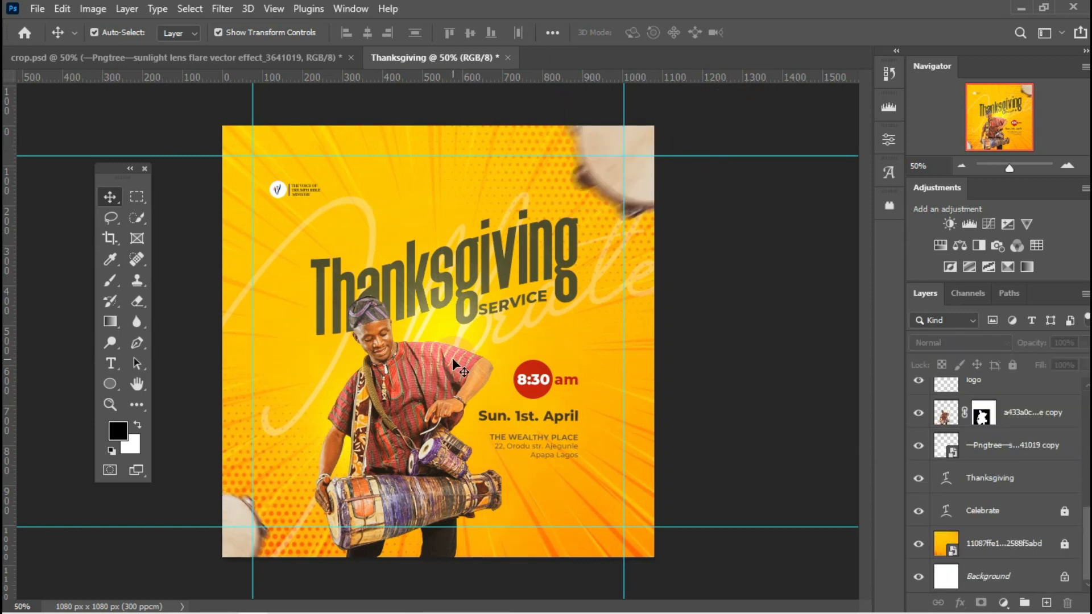